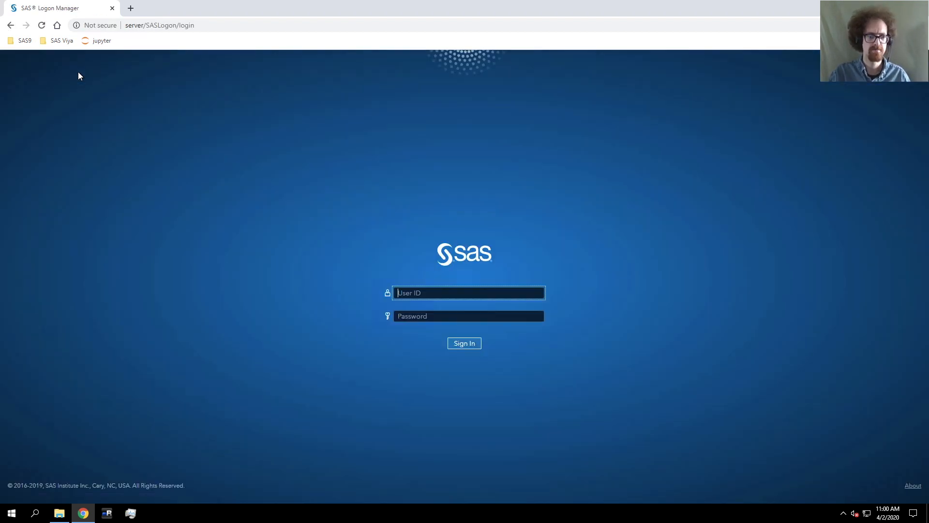
Step: Sign in to SAS with the user ID and account password, declining to opt in to the SASAdministrators assumable group
type("student")
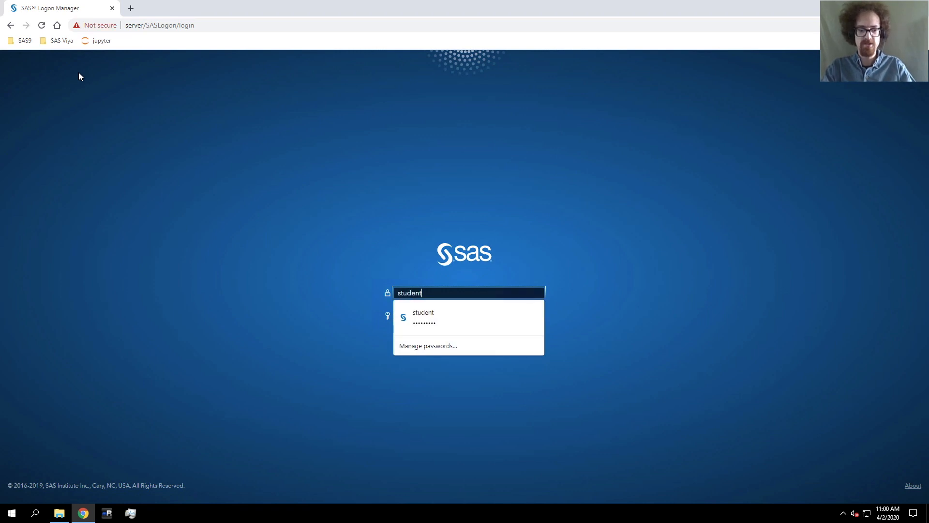
key("Tab")
type("*********")
key("Return")
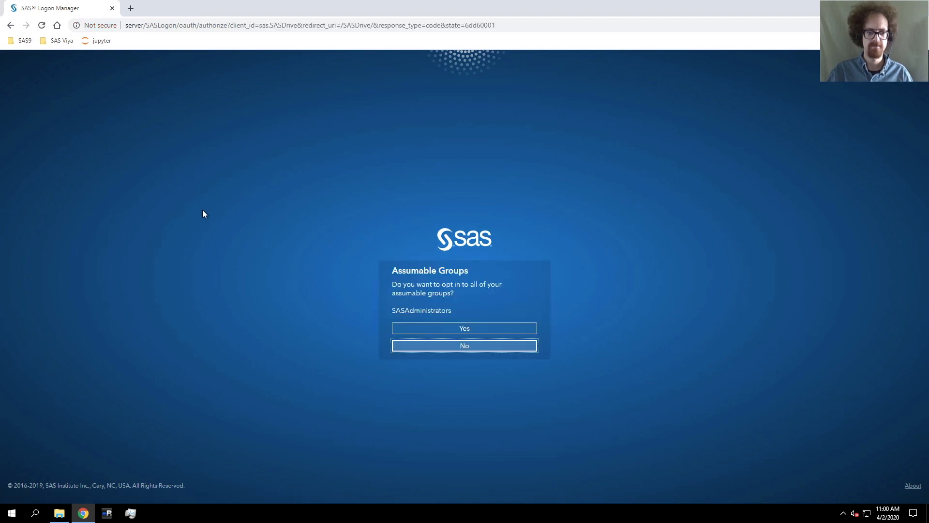
left_click(417, 346)
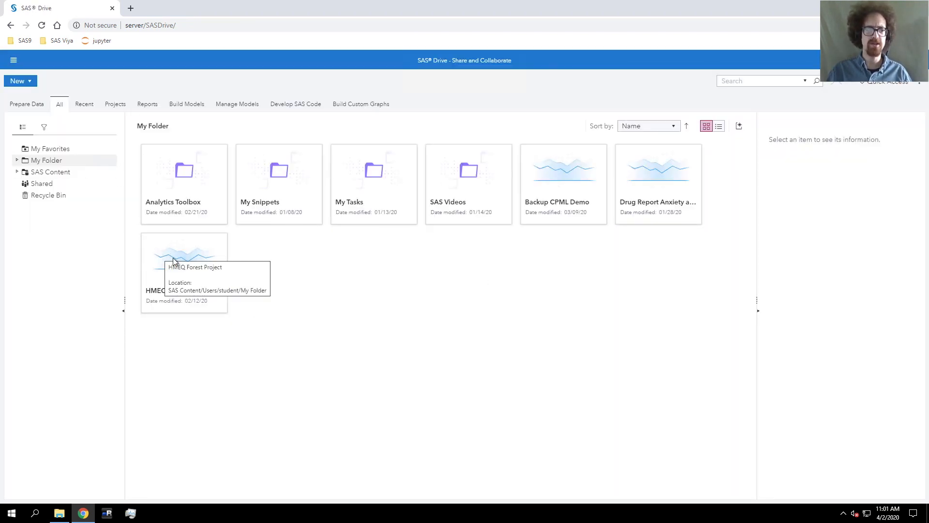
Step: Go from SAS Drive to the Build Models environment, Model Studio
left_click(14, 60)
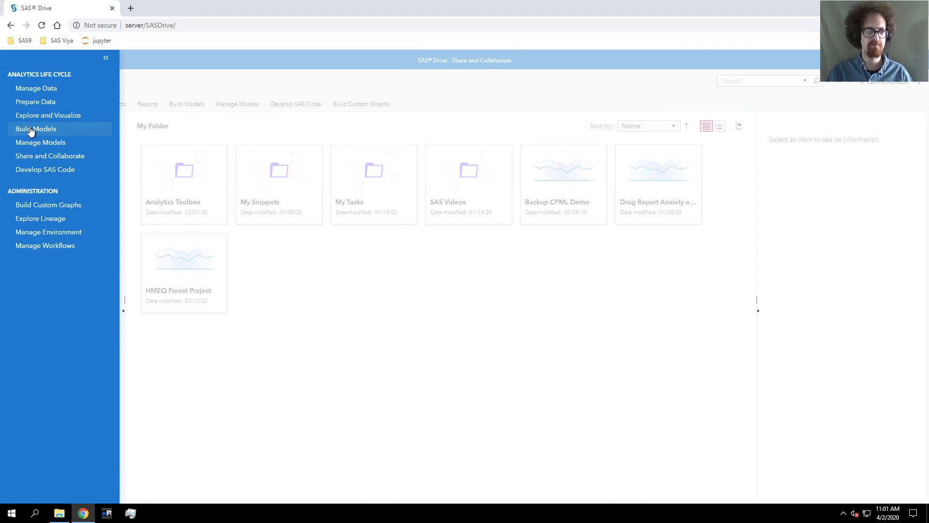
left_click(31, 128)
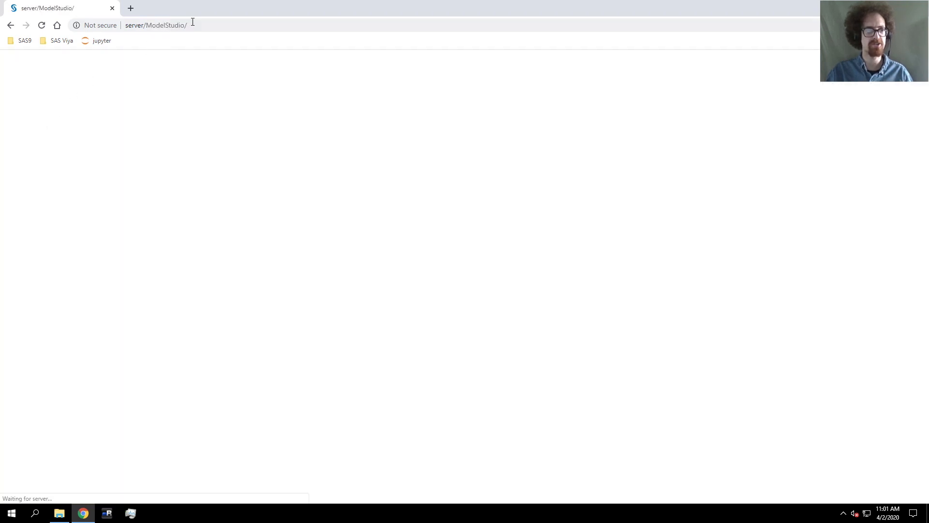
left_click_drag(190, 25, 125, 25)
left_click(97, 25)
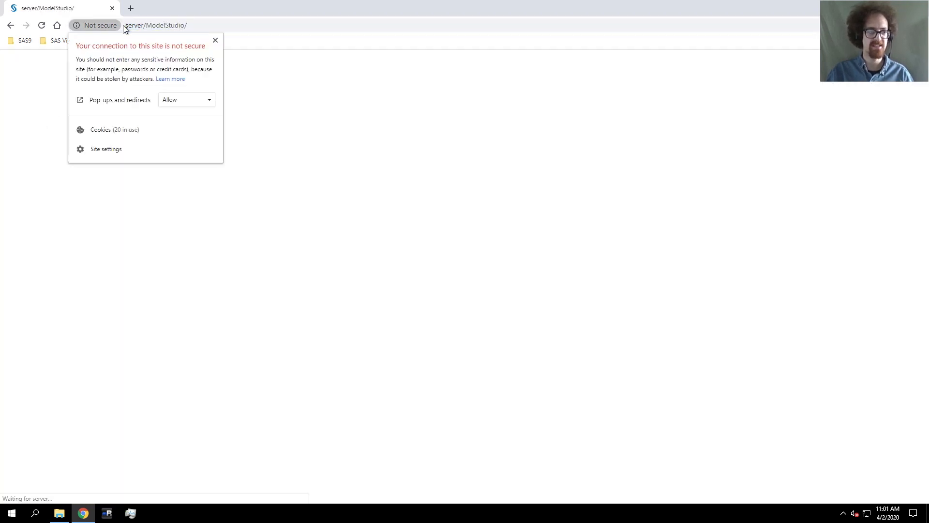
left_click(142, 25)
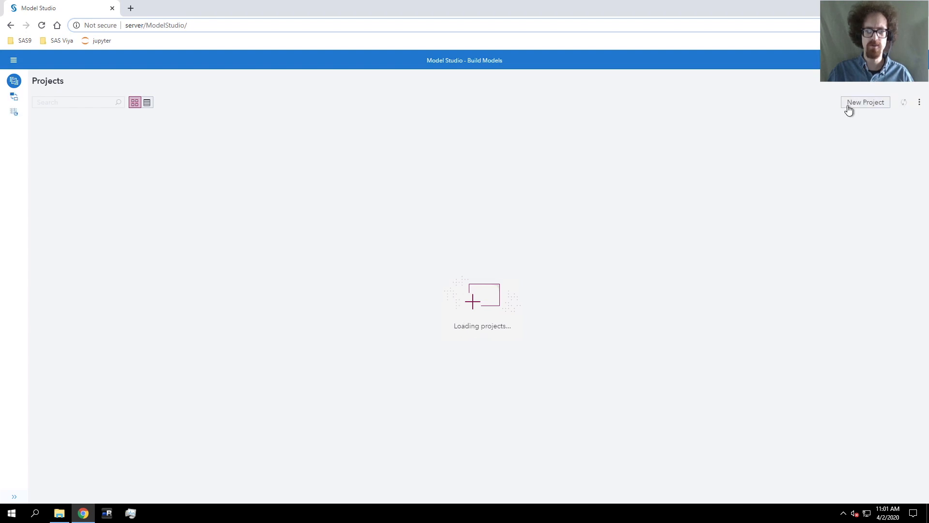
Step: Start a new Data Mining and Machine Learning project named "Model Manager Workshop"
left_click(849, 108)
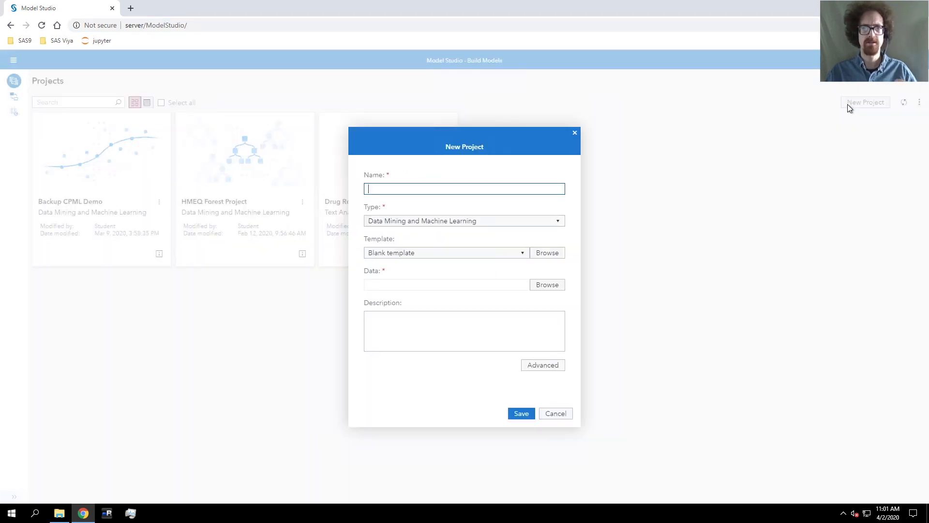
type("Mode")
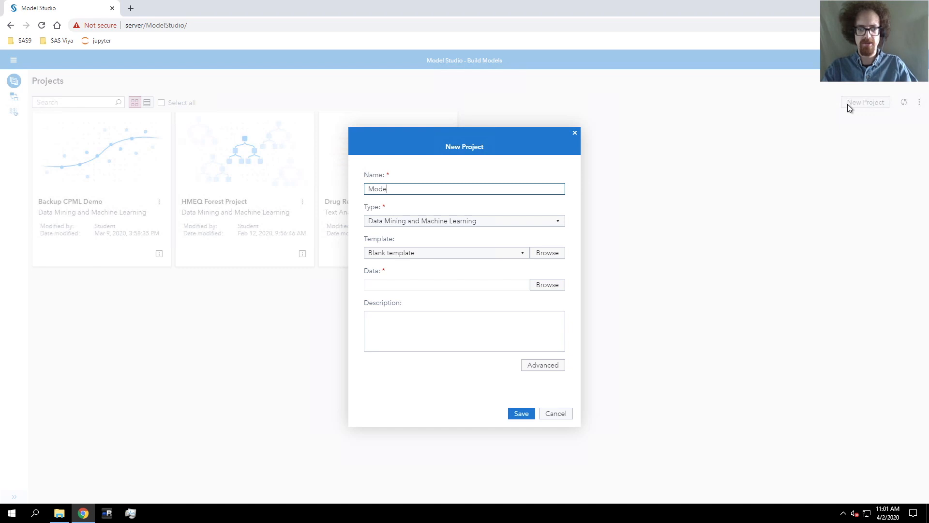
type("l Manager Workshop")
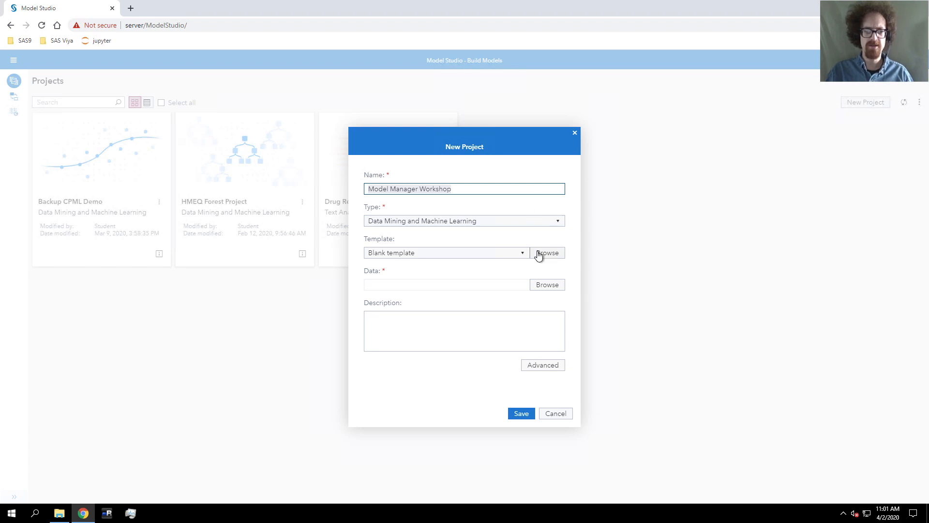
Step: Add the local file hmeq.csv from D:\Workshop\winsas\HOW\S20HIDV as the data to import for the project
left_click(548, 286)
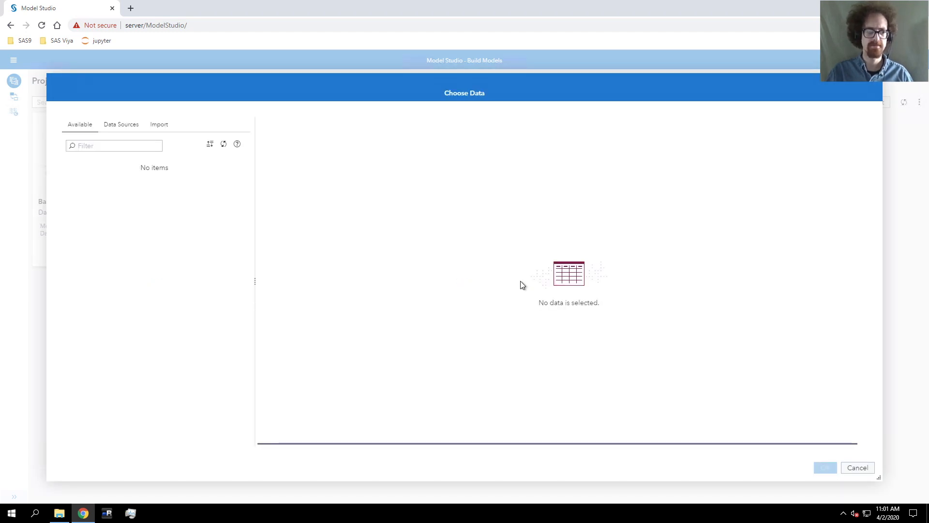
left_click(162, 126)
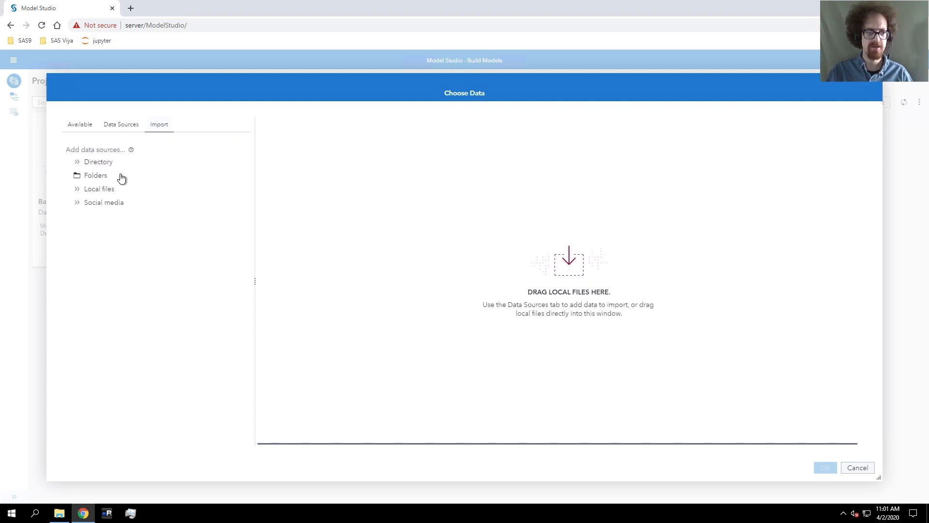
left_click(108, 191)
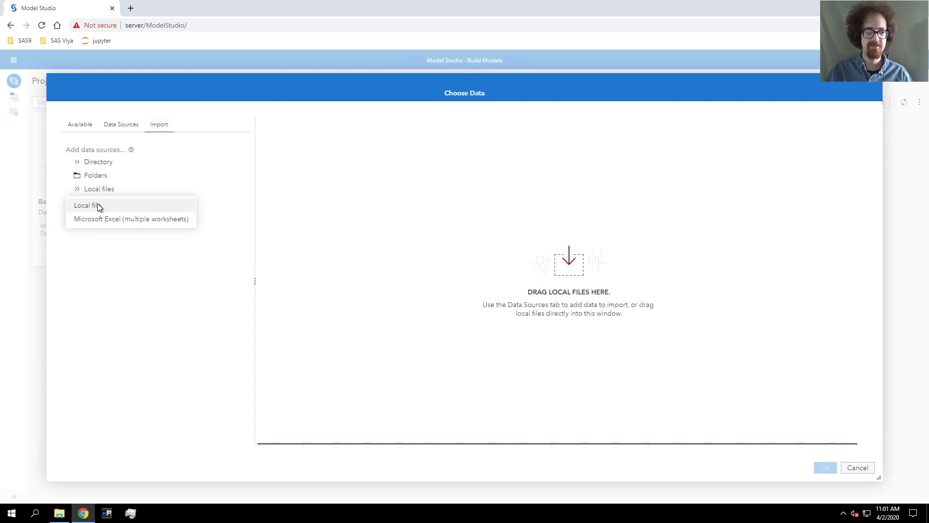
left_click(98, 203)
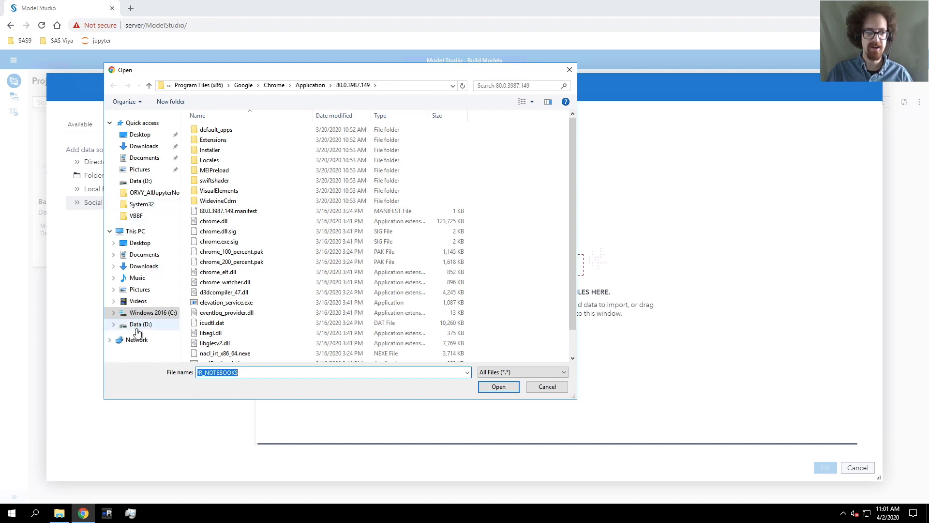
left_click(137, 325)
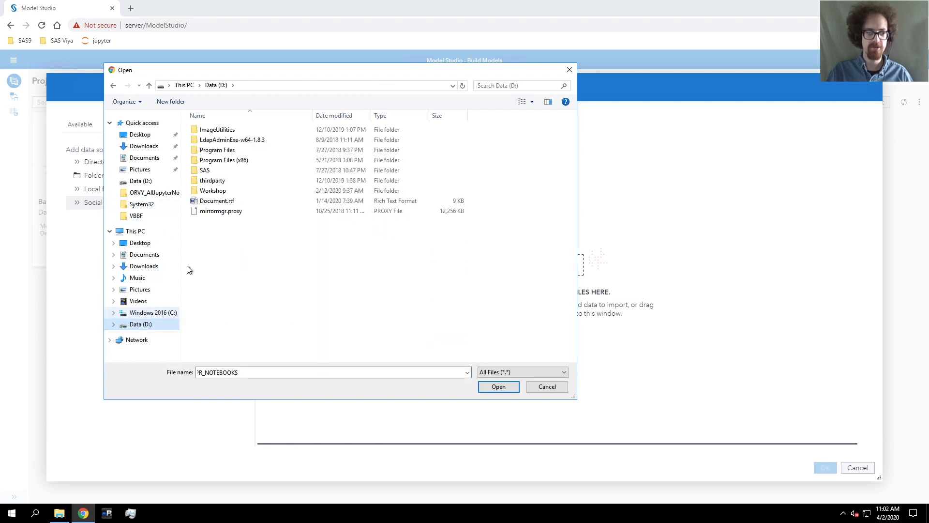
double_click(213, 190)
double_click(217, 139)
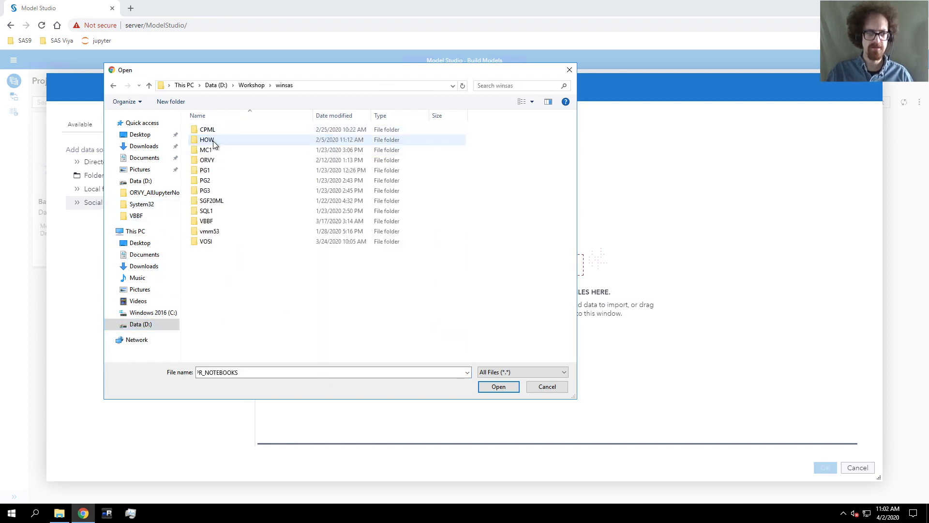
double_click(213, 143)
double_click(213, 143)
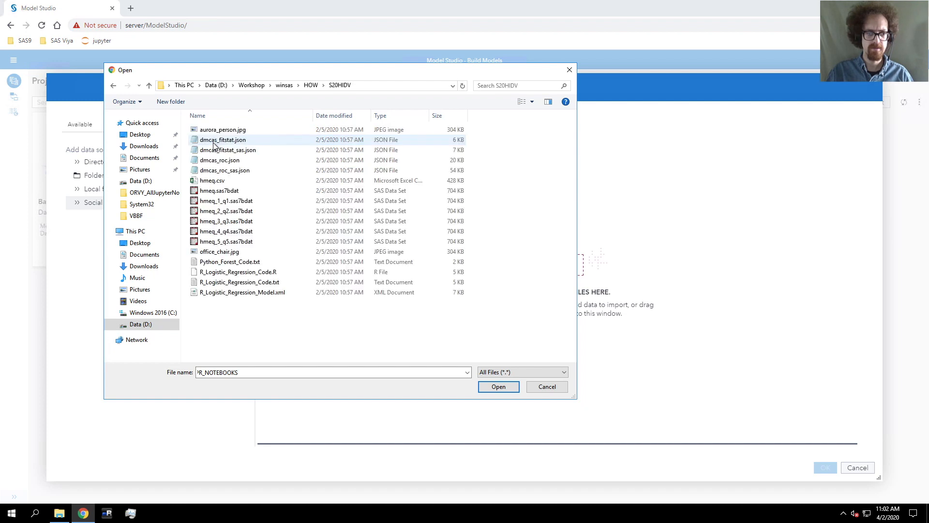
double_click(209, 181)
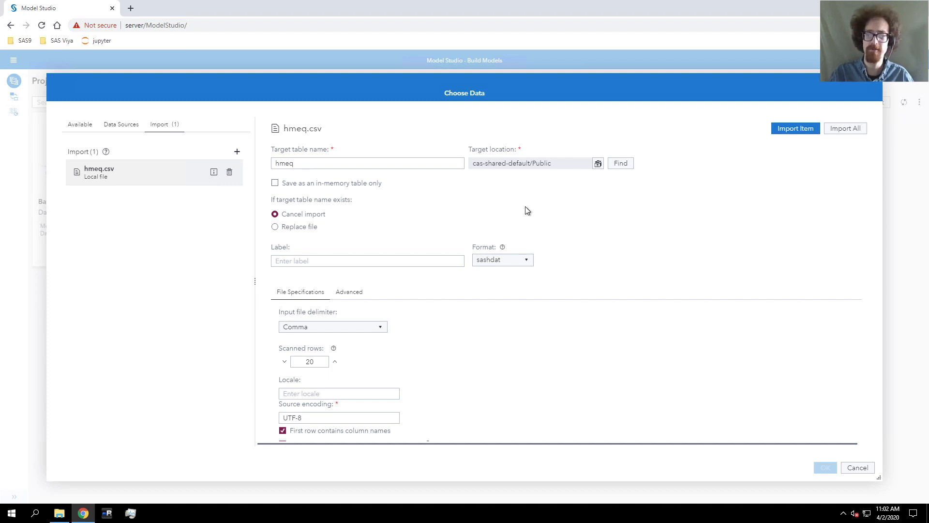
Step: Import hmeq.csv as table hmeq in cas-shared-default/Public, replacing any existing file of that name
left_click(780, 134)
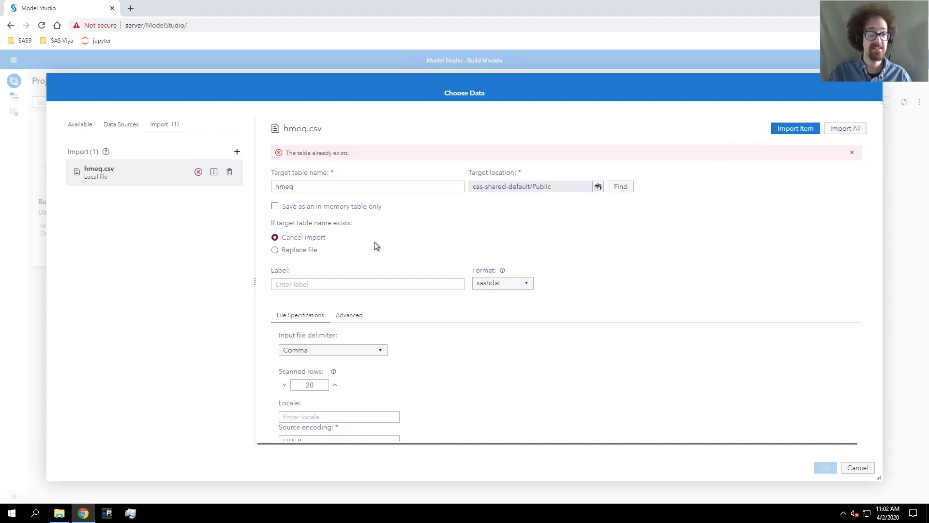
left_click(293, 254)
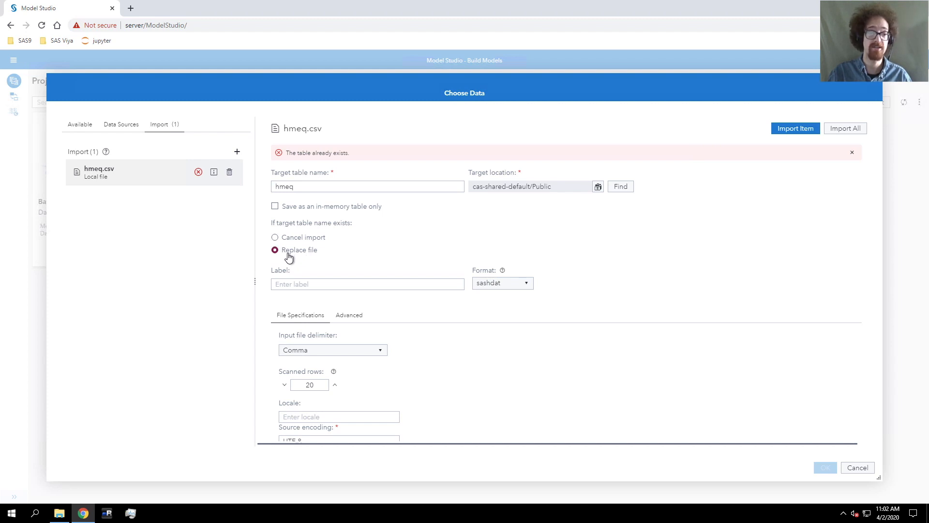
left_click(788, 136)
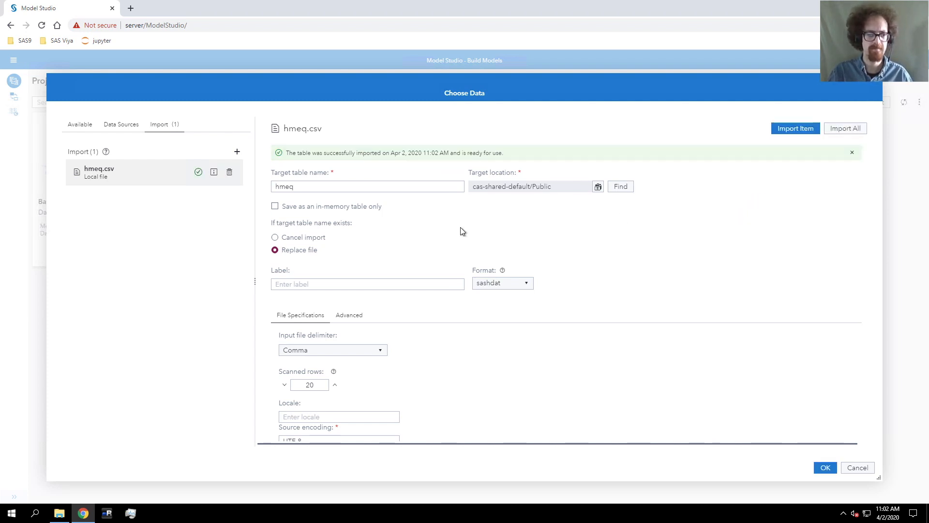
Step: Choose the available HMEQ table as the project's data source and save the new project
left_click(89, 127)
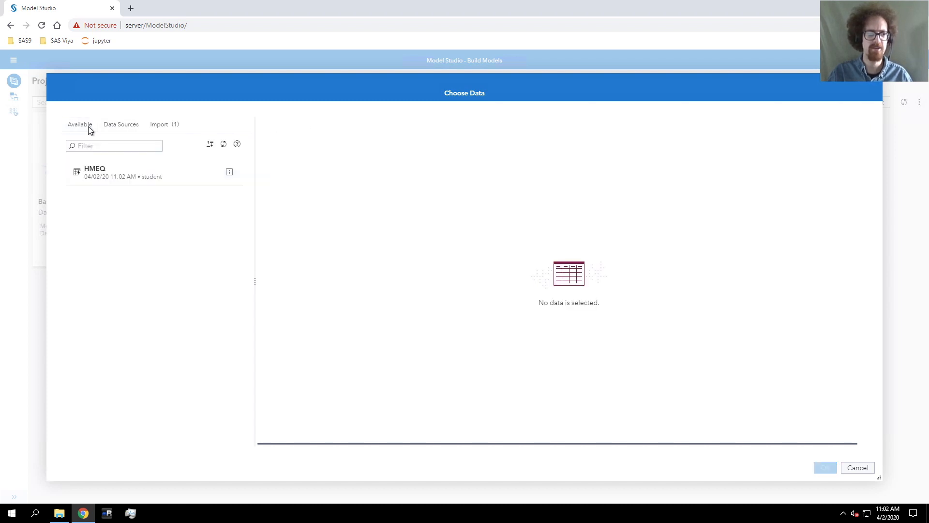
left_click(107, 178)
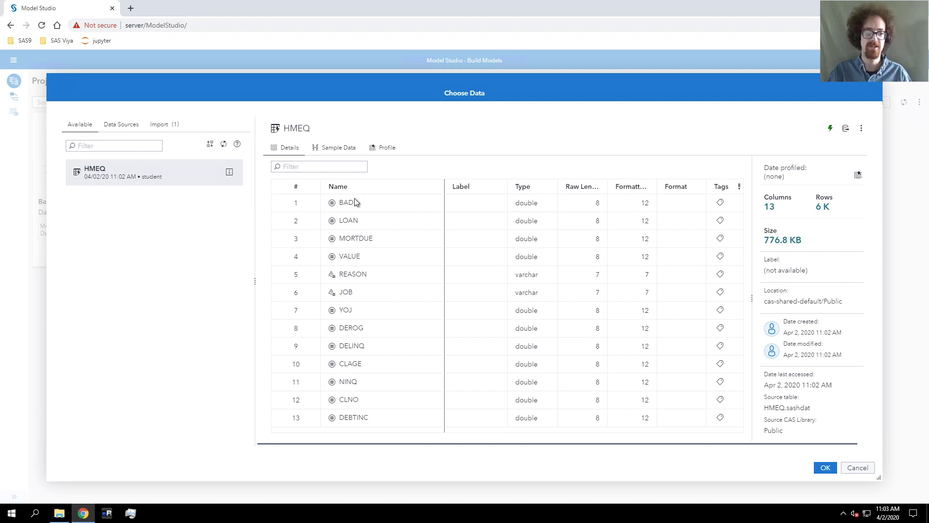
left_click(823, 469)
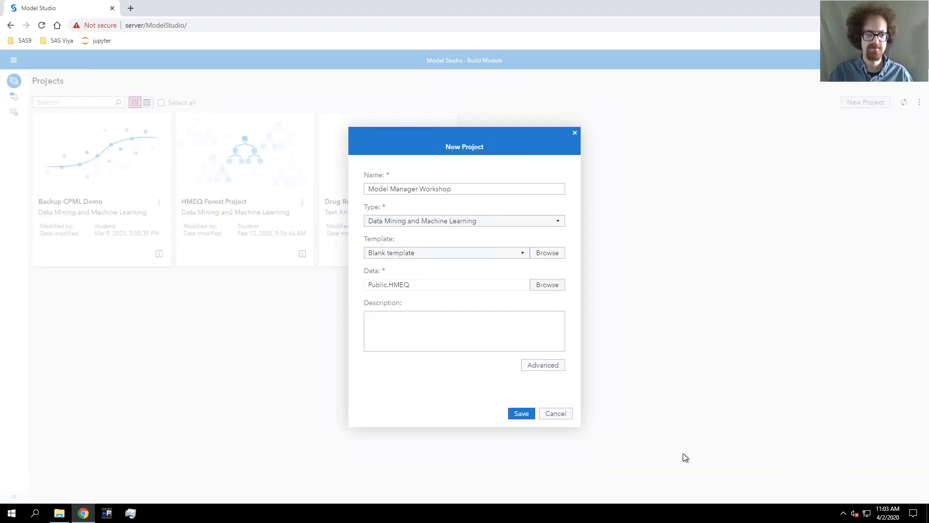
left_click(527, 415)
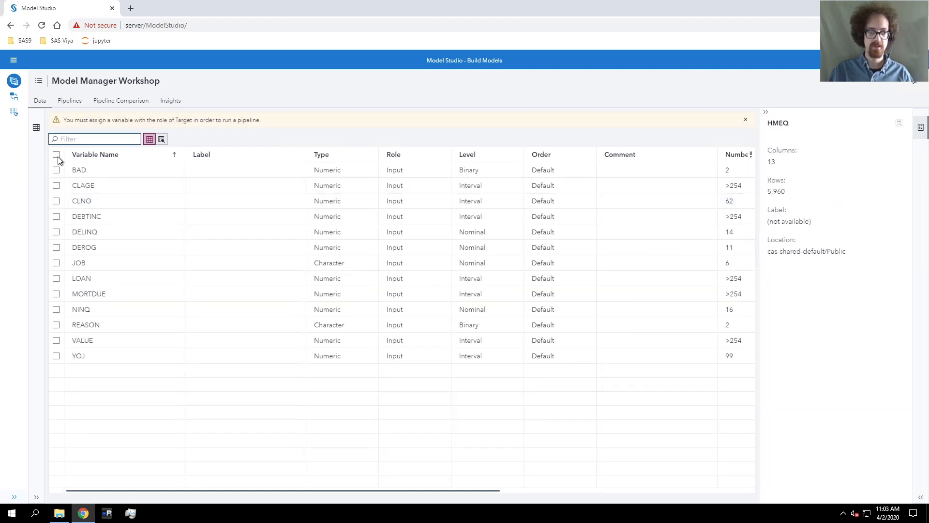
Step: Assign the Target role to the variable BAD in the project data
left_click(56, 170)
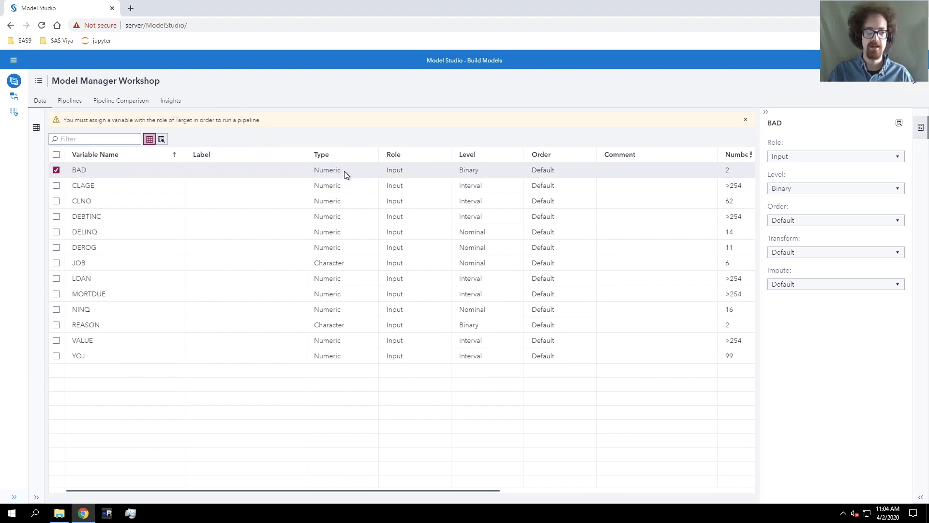
left_click(800, 161)
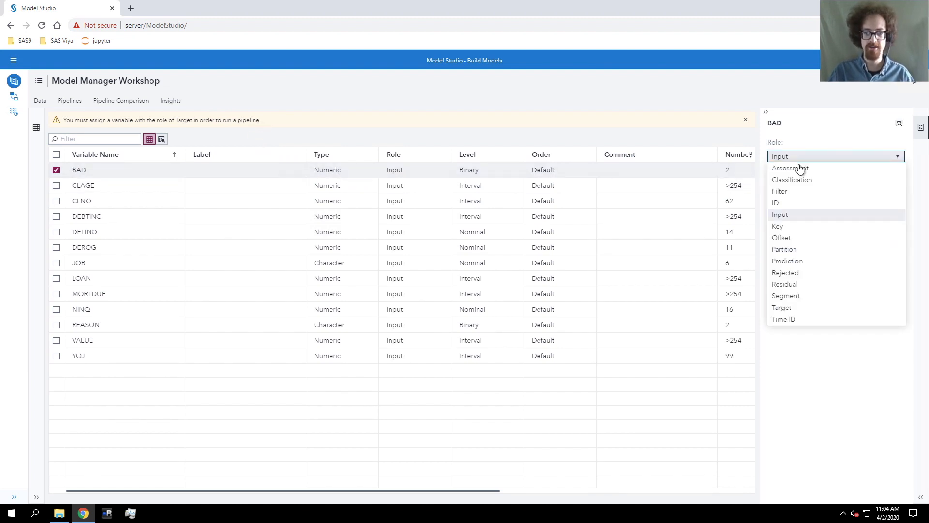
left_click(783, 308)
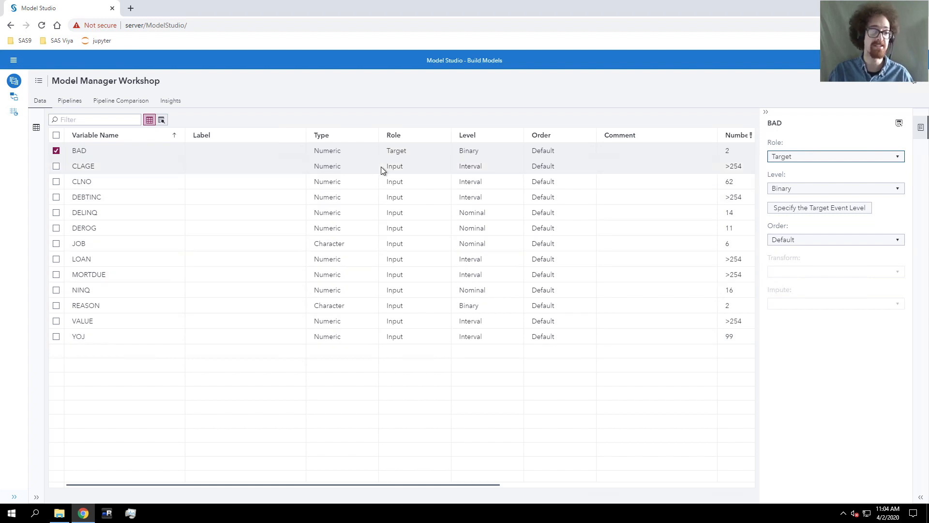
Step: In Pipeline 1, add an Imputation preprocessing node as a child of the Data node
left_click(69, 101)
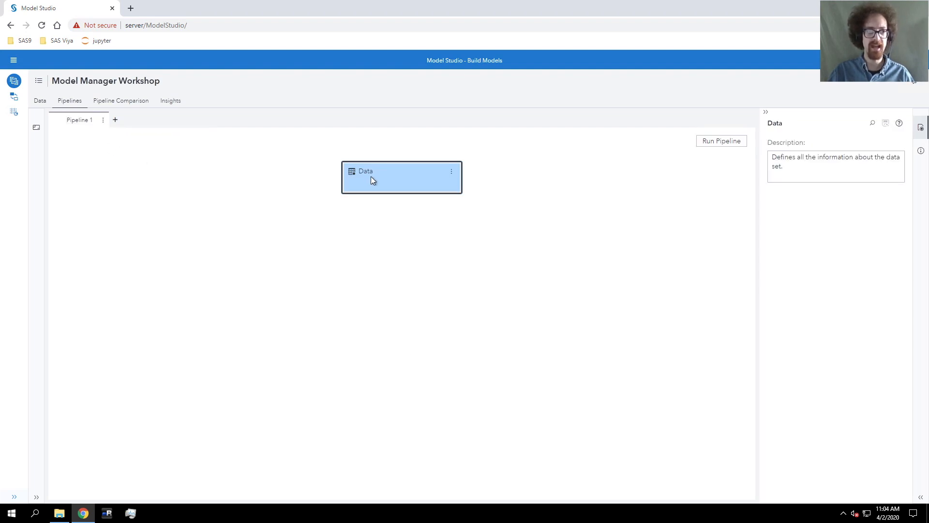
mouse_move(372, 177)
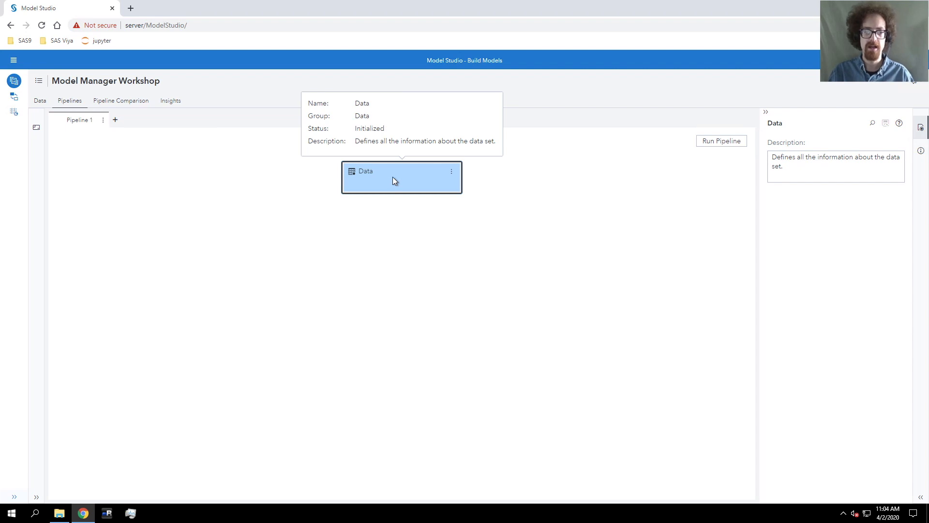
right_click(393, 177)
mouse_move(434, 187)
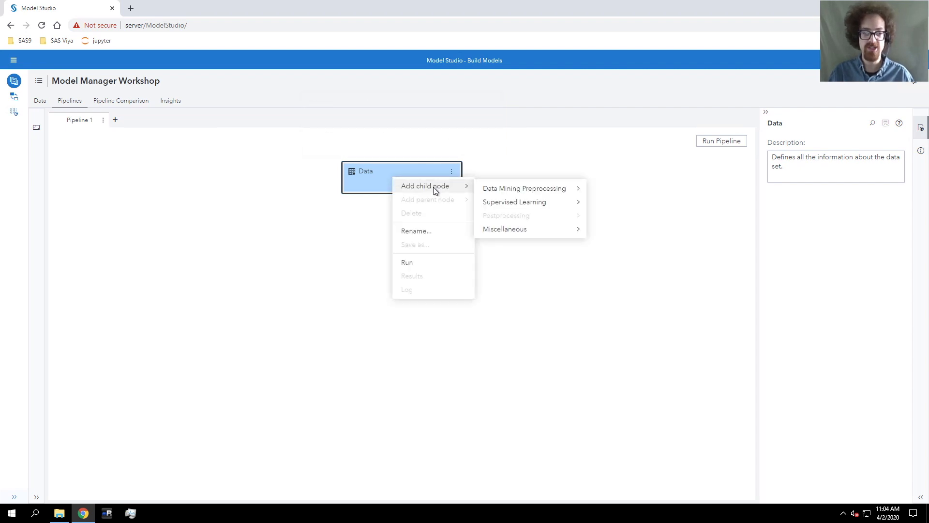
mouse_move(538, 192)
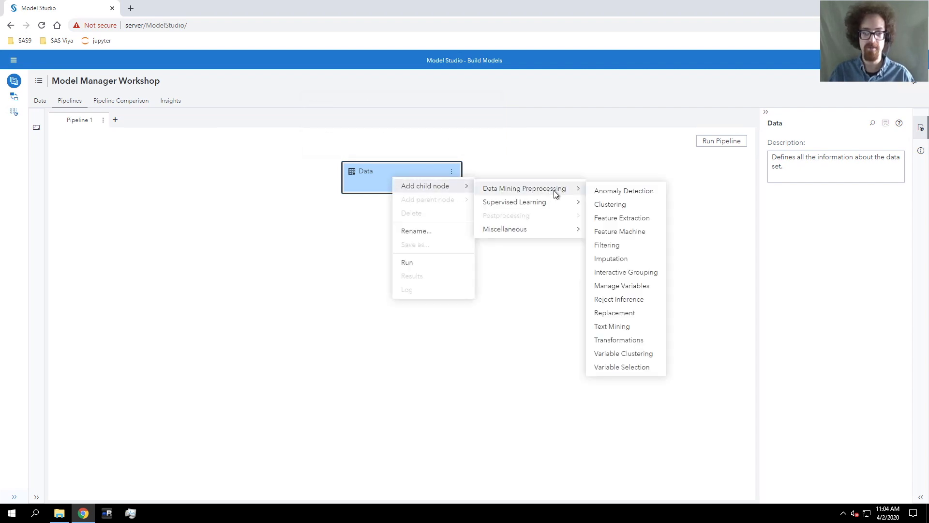
left_click(625, 262)
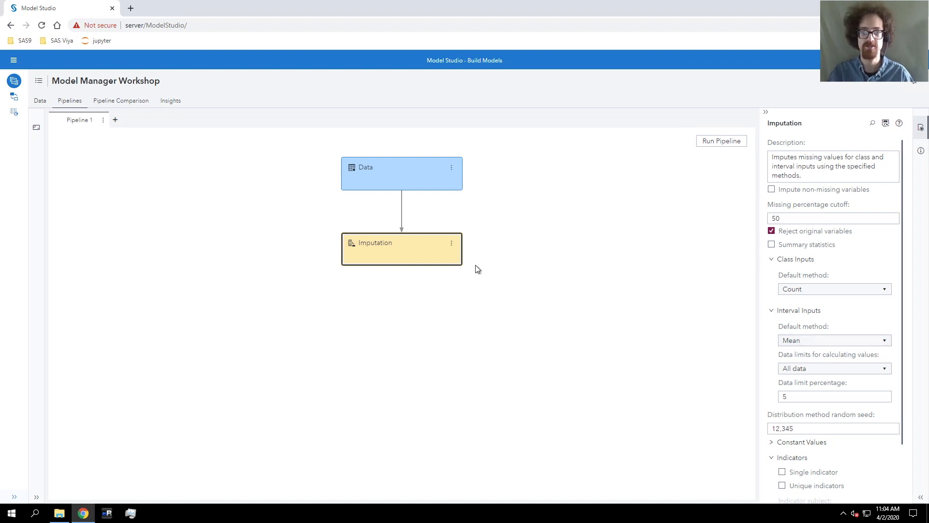
Step: Add a Gradient Boosting supervised learning node as a child of the Imputation node
mouse_move(383, 255)
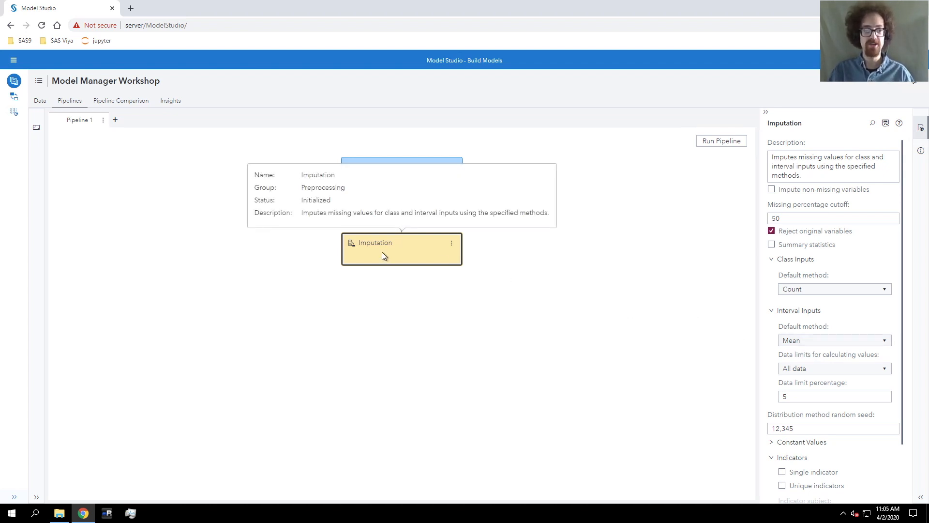
right_click(383, 252)
mouse_move(432, 261)
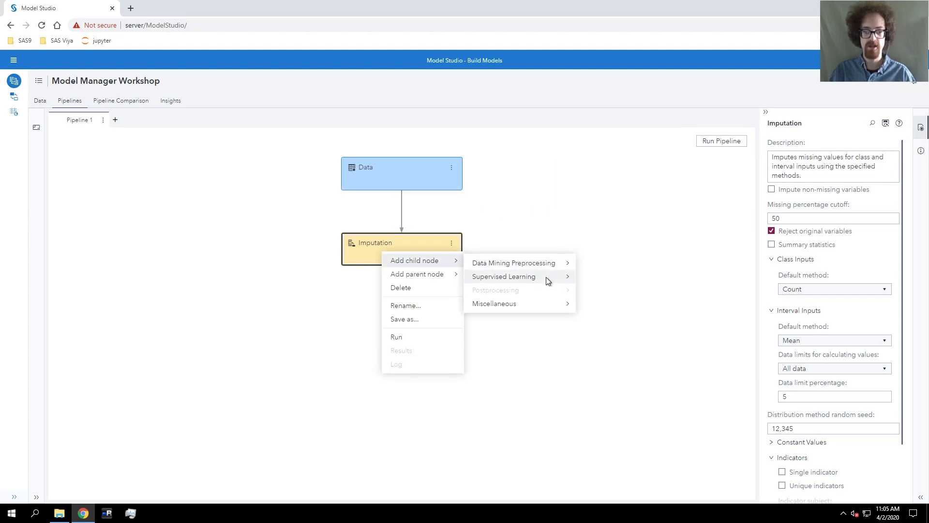
mouse_move(546, 278)
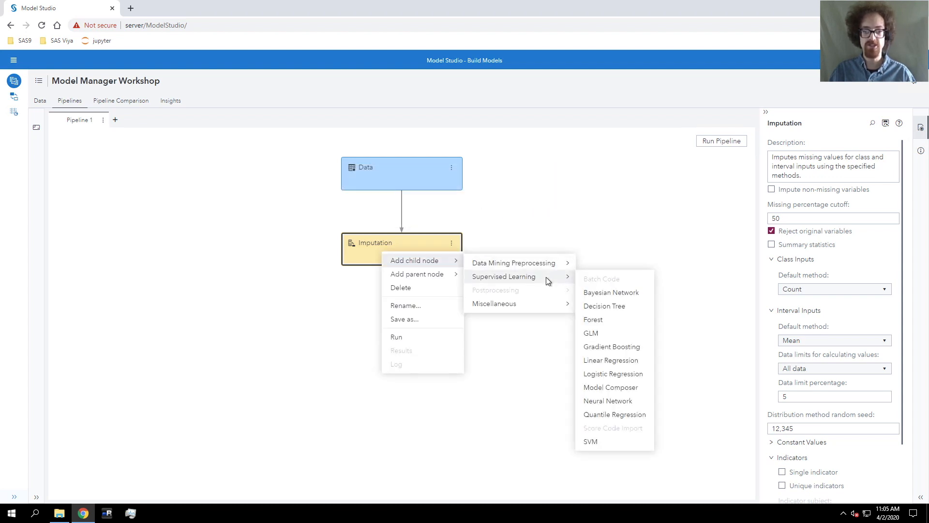
left_click(623, 347)
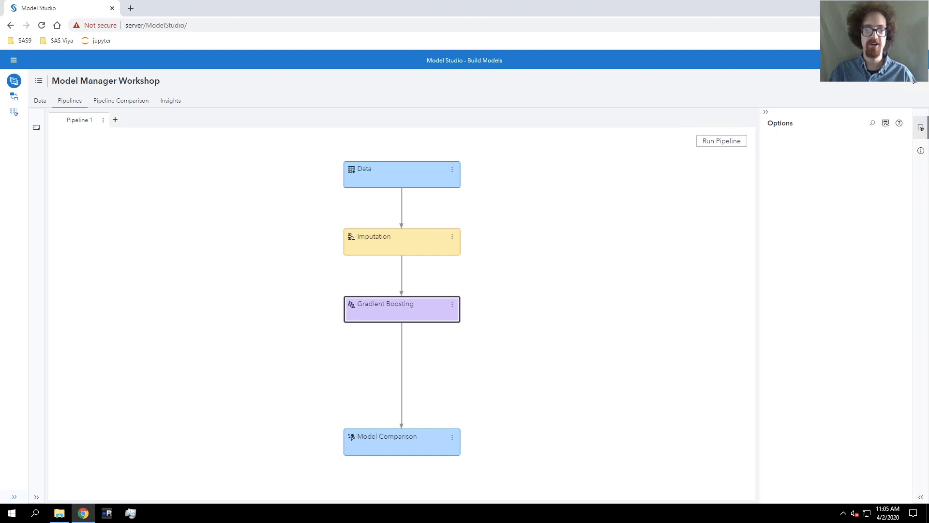
Step: Add a Neural Network supervised learning node as a second model under the Imputation node
right_click(408, 247)
mouse_move(450, 255)
mouse_move(533, 271)
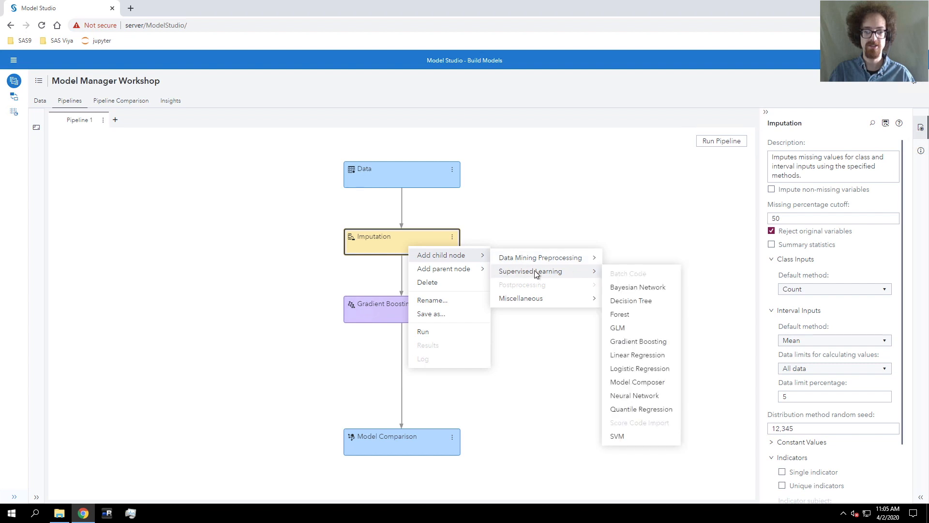
left_click(634, 395)
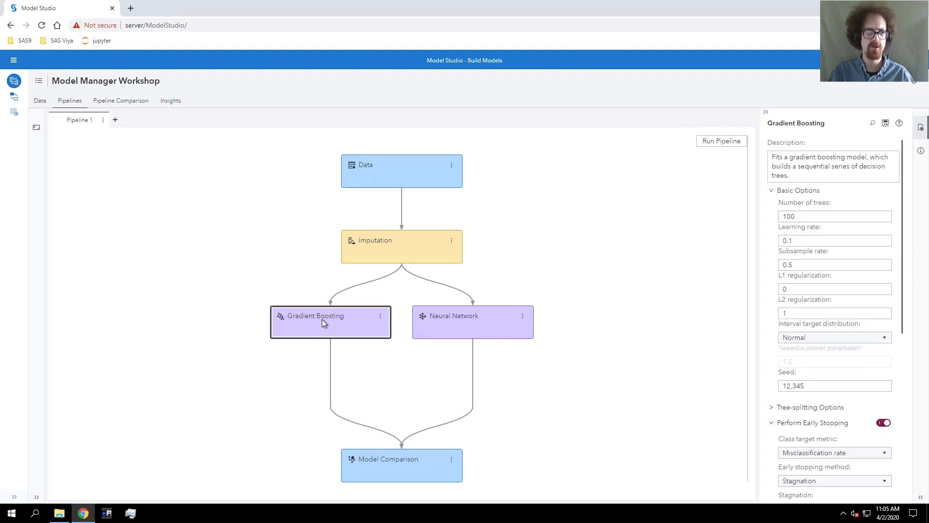
Step: Add an Open Source Code node from the Miscellaneous group as a child of the Imputation node
mouse_move(422, 322)
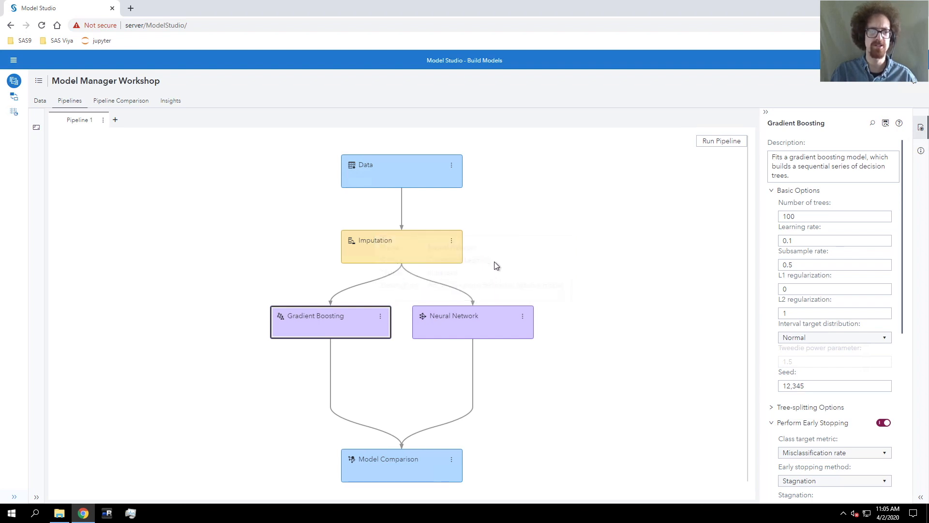
right_click(413, 245)
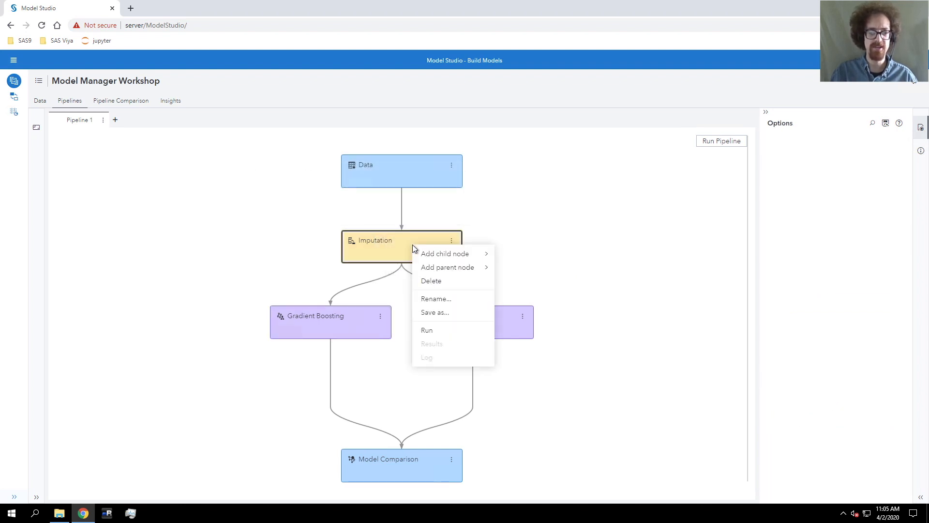
mouse_move(454, 253)
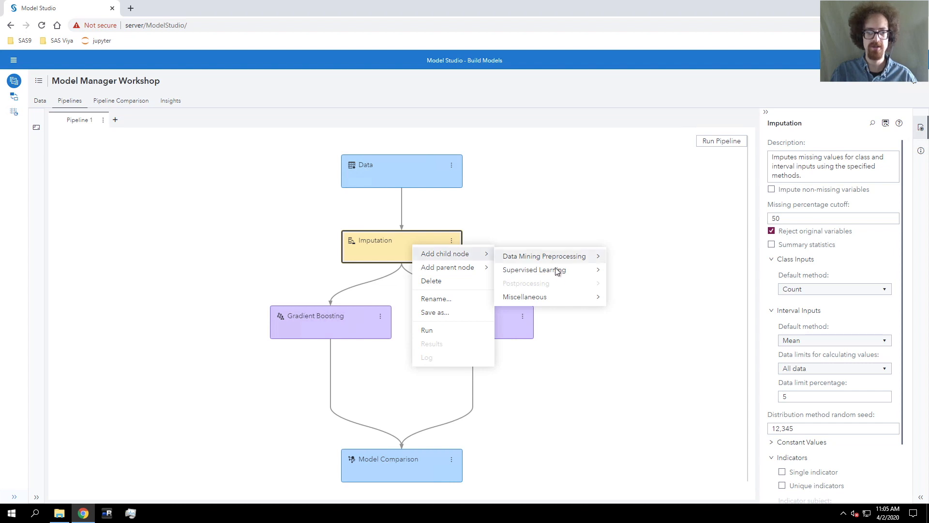
mouse_move(561, 295)
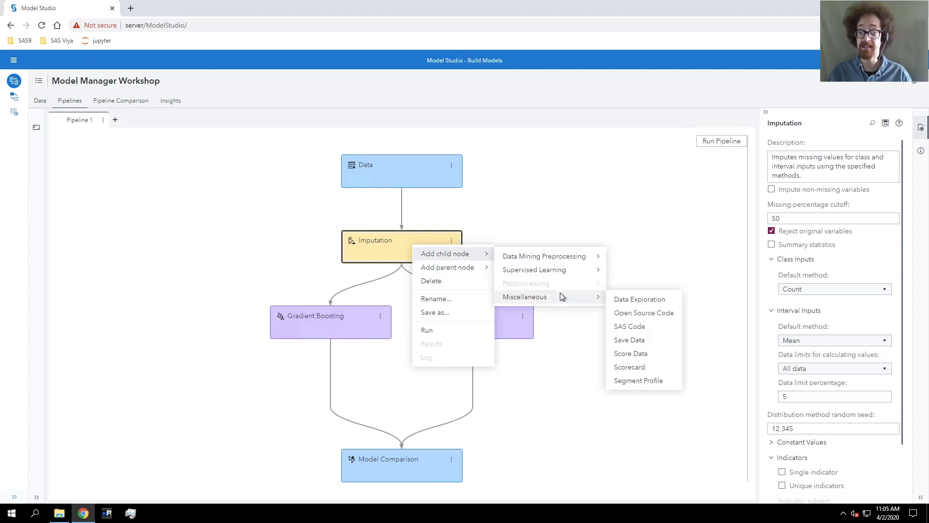
left_click(632, 313)
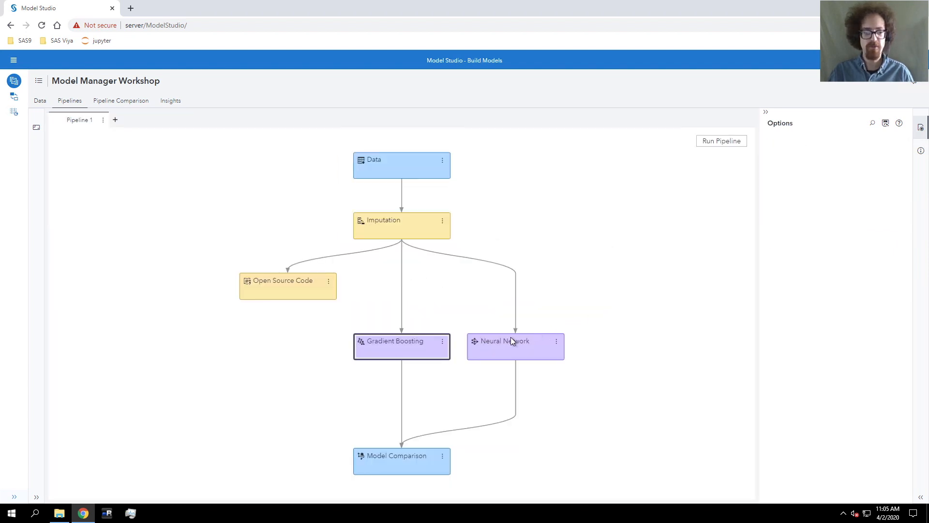
Step: Rename the Open Source Code node as Python Forest
right_click(272, 294)
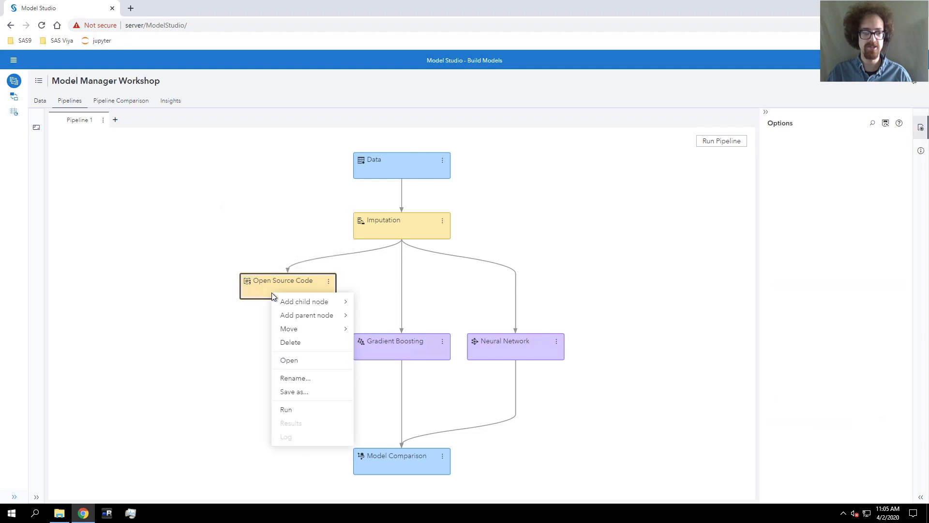
left_click(296, 378)
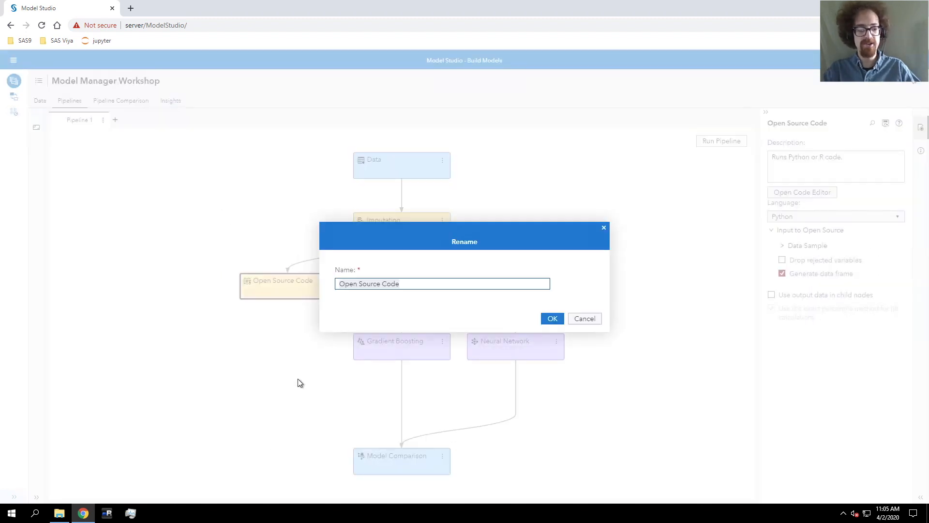
type("Python")
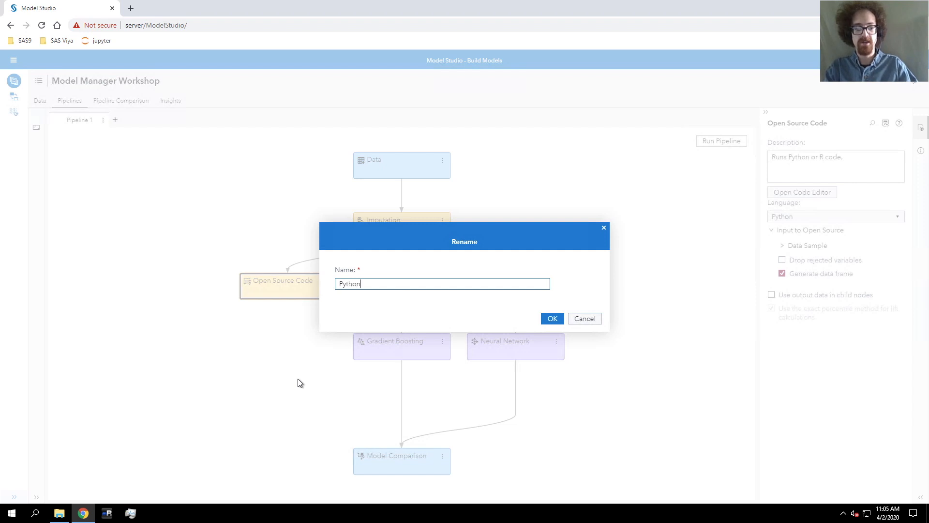
type(" Forest")
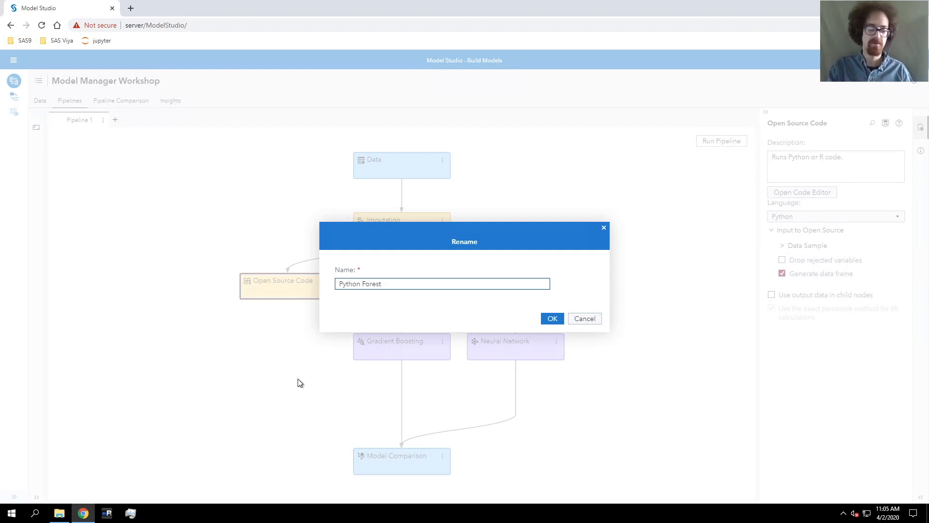
key("Return")
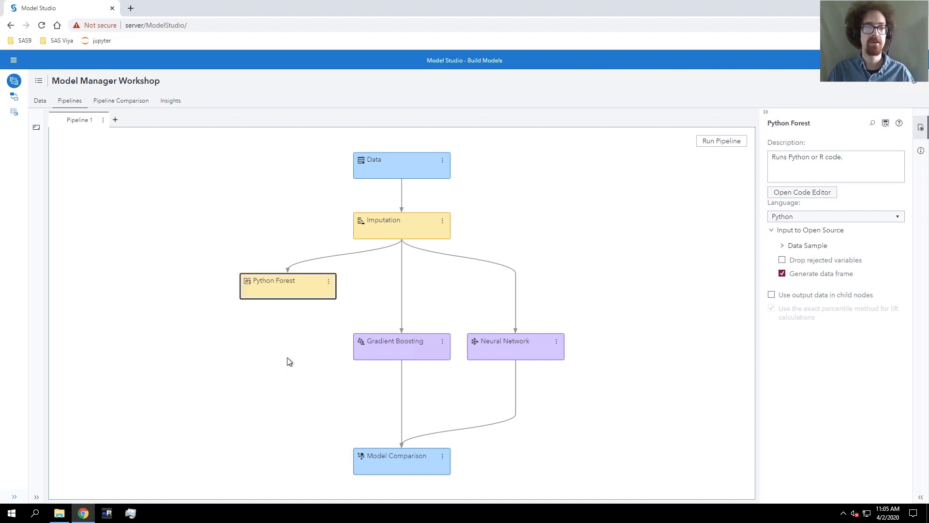
Step: Open the code editor of the Python Forest node and start a new line below the last comment line
mouse_move(289, 299)
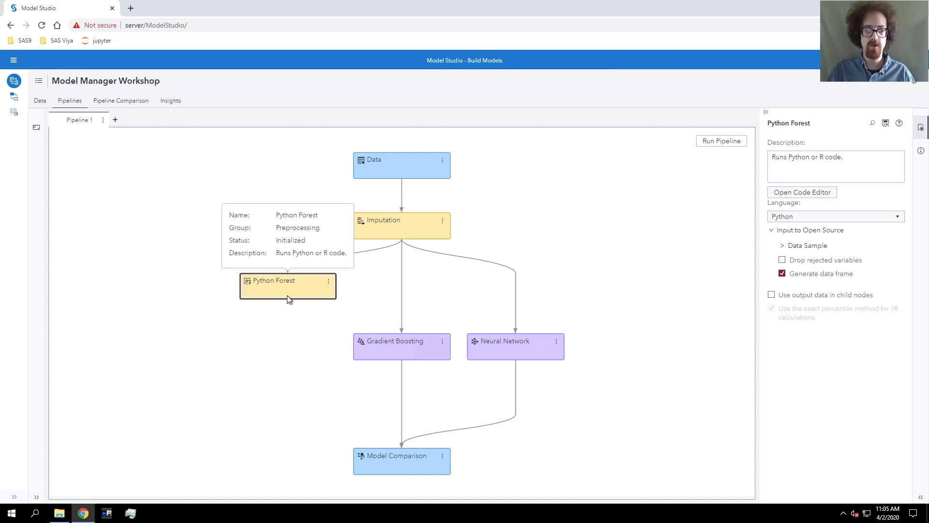
right_click(288, 298)
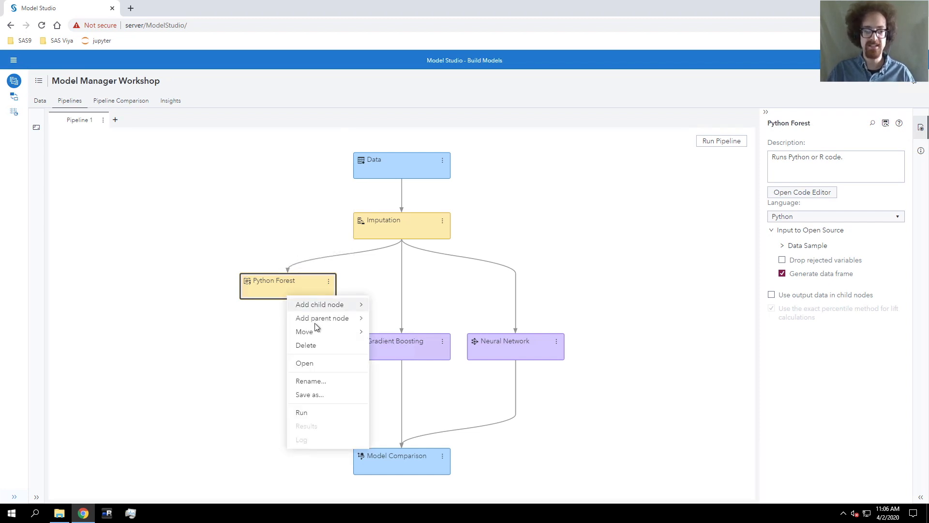
left_click(792, 195)
left_click(792, 195)
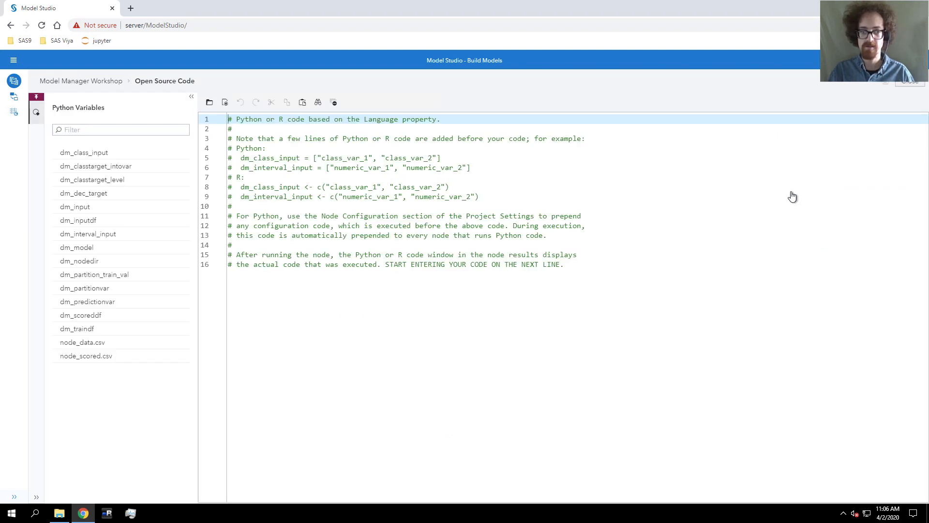
left_click(614, 270)
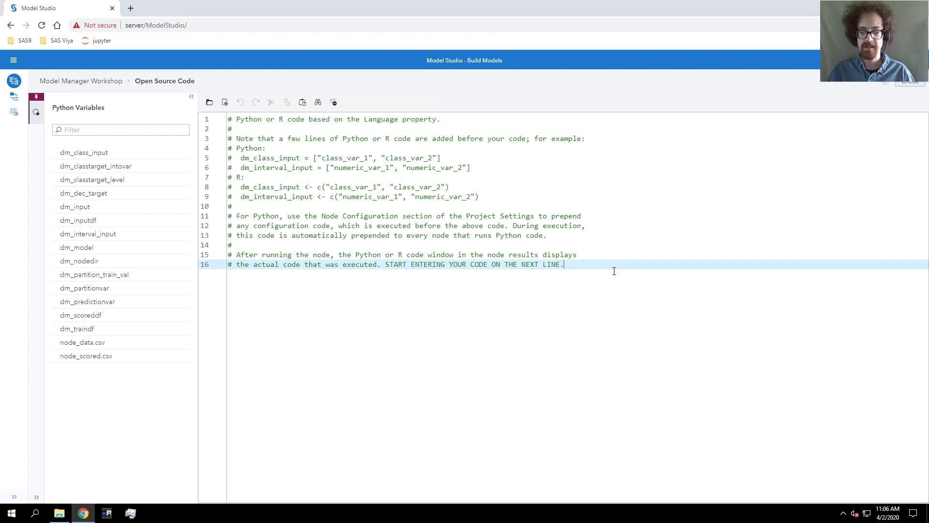
key("Return")
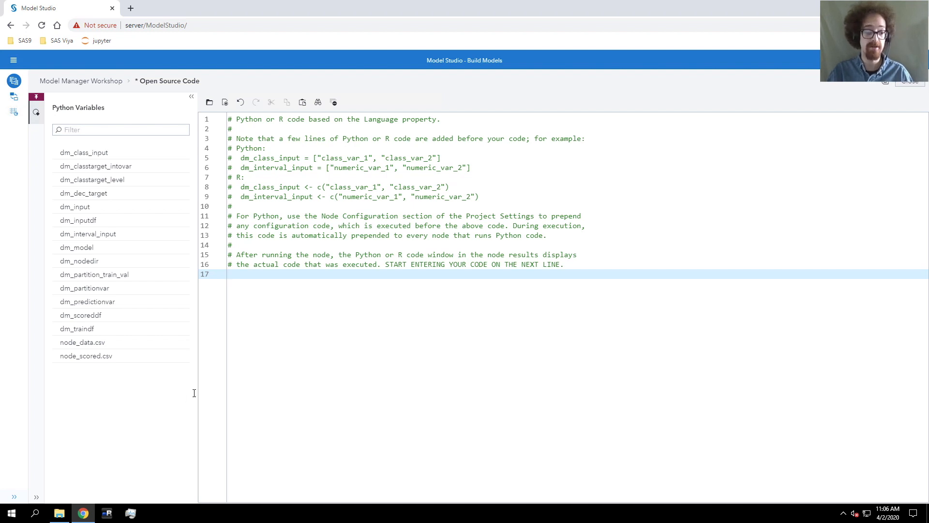
Step: Switch to File Explorer, open Python_Forest_Code.txt from the S20HIDV folder and copy its entire code
left_click(59, 513)
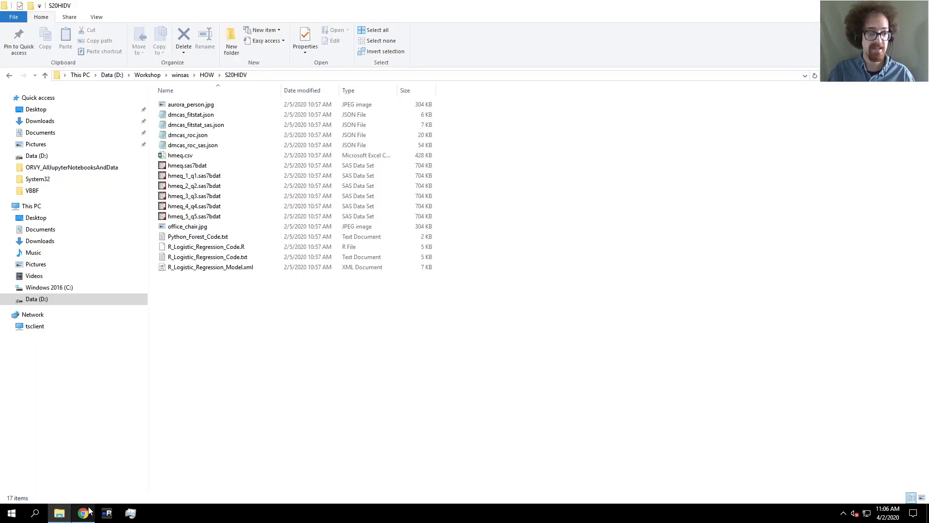
double_click(186, 237)
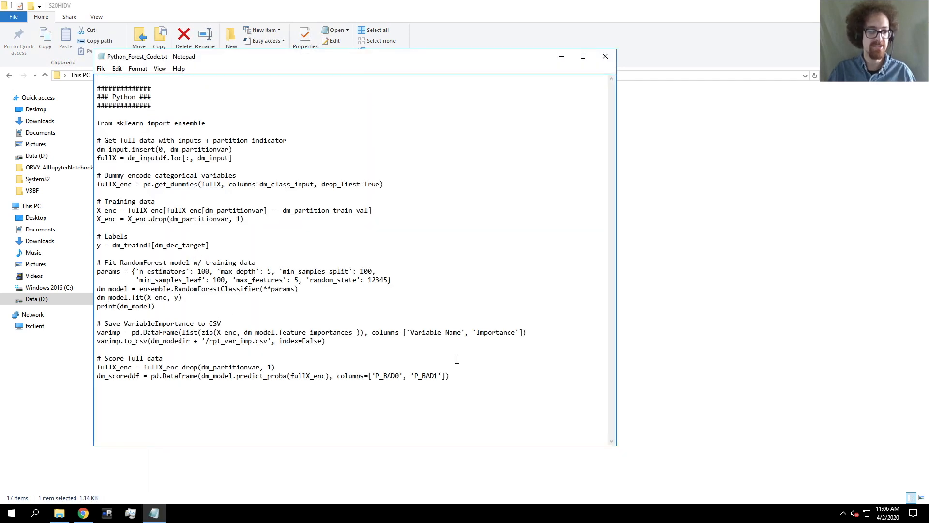
left_click_drag(449, 376, 73, 77)
key("ctrl+c")
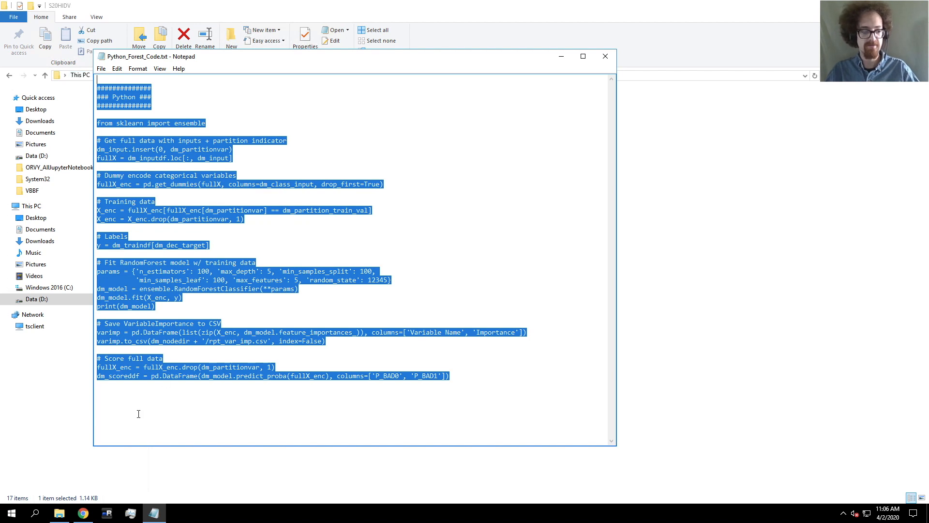
Step: Return to Model Studio in Chrome and paste the copied Python forest code below the comments in the node's code editor
left_click(84, 517)
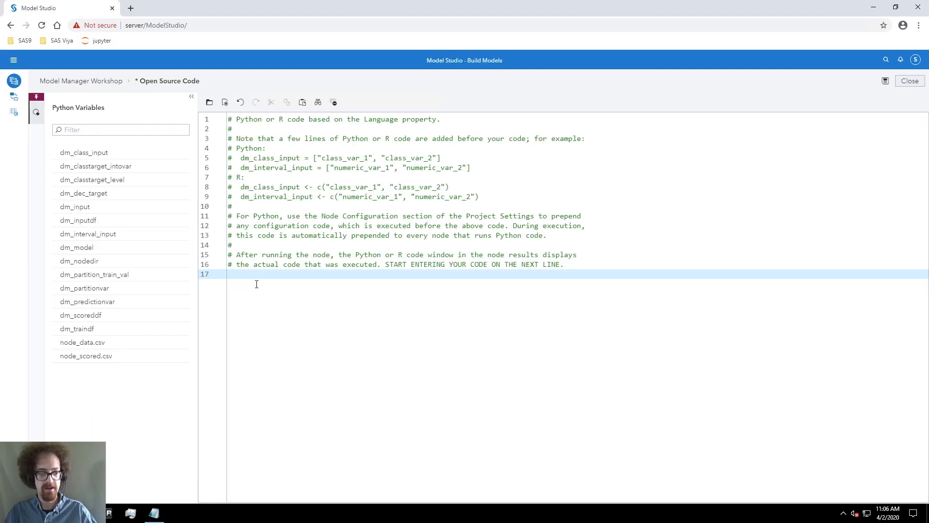
right_click(257, 274)
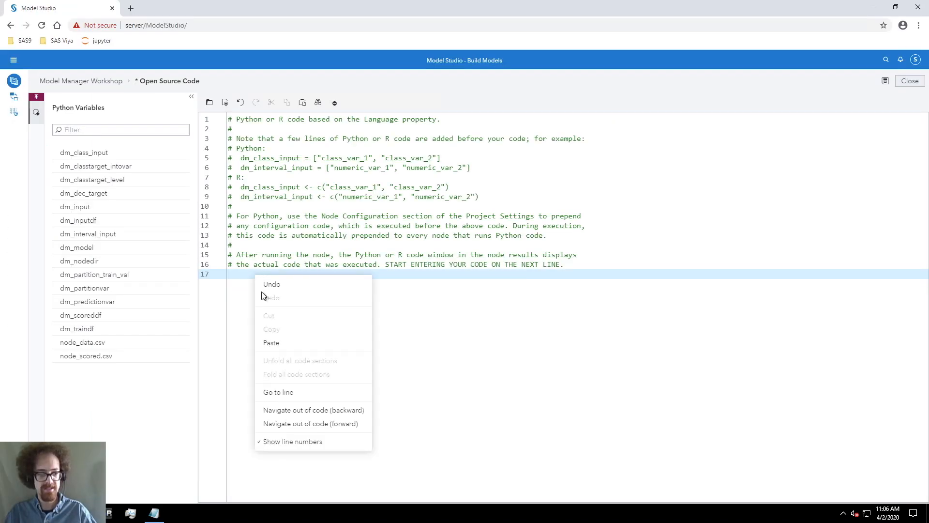
left_click(273, 343)
left_click(551, 328)
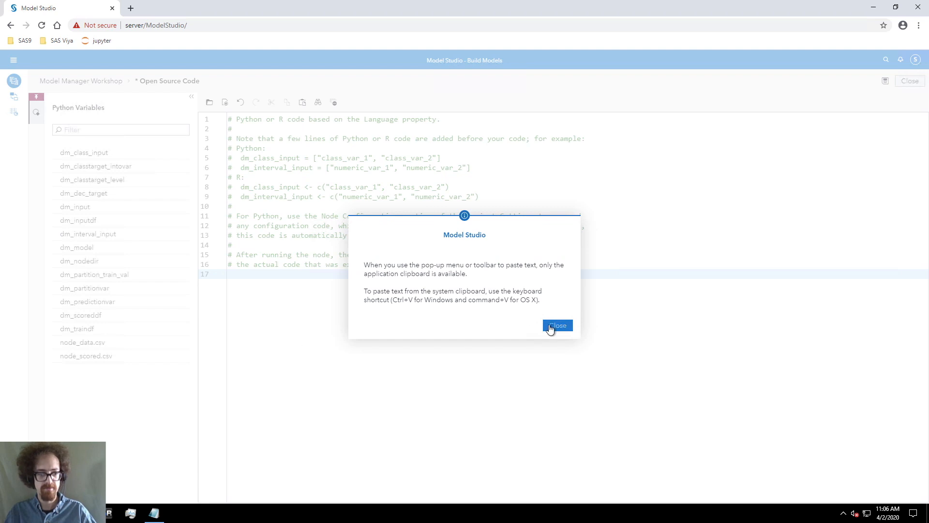
key("ctrl+v")
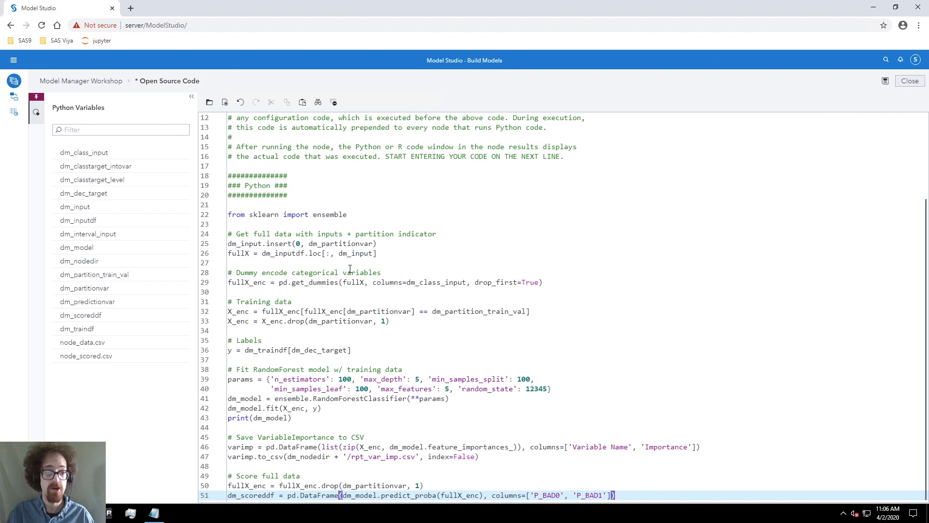
Step: Examine the pasted code's sklearn import, the lines building fullX from dm_input, and the dummy encoding of categorical variables
left_click(397, 281)
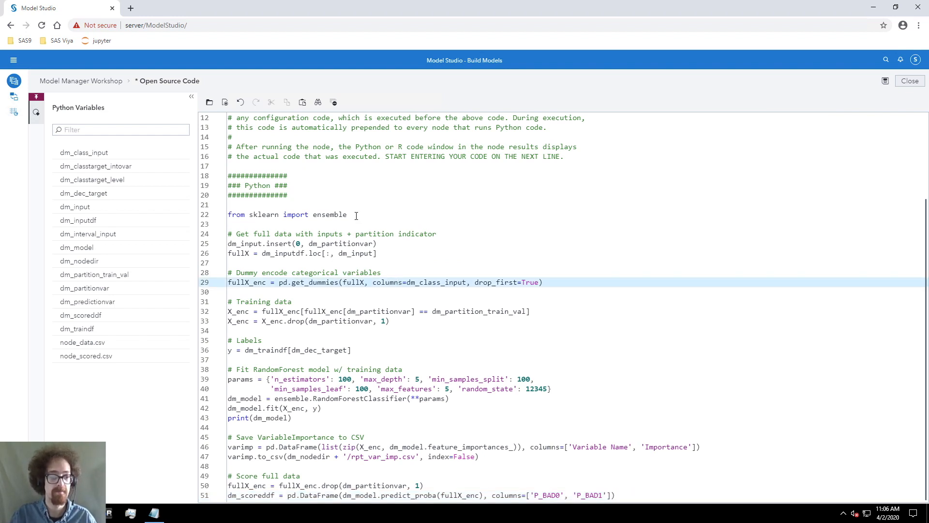
left_click_drag(356, 216, 234, 204)
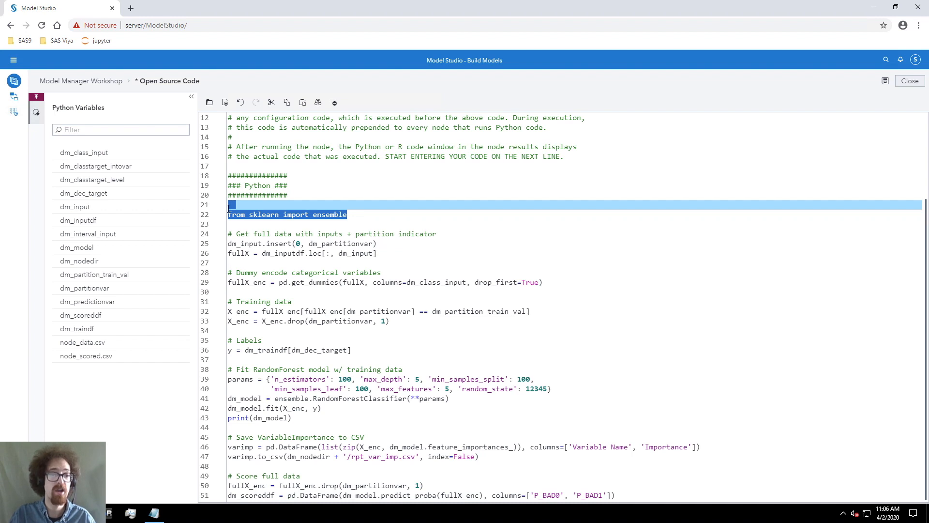
left_click(342, 254)
left_click(261, 244)
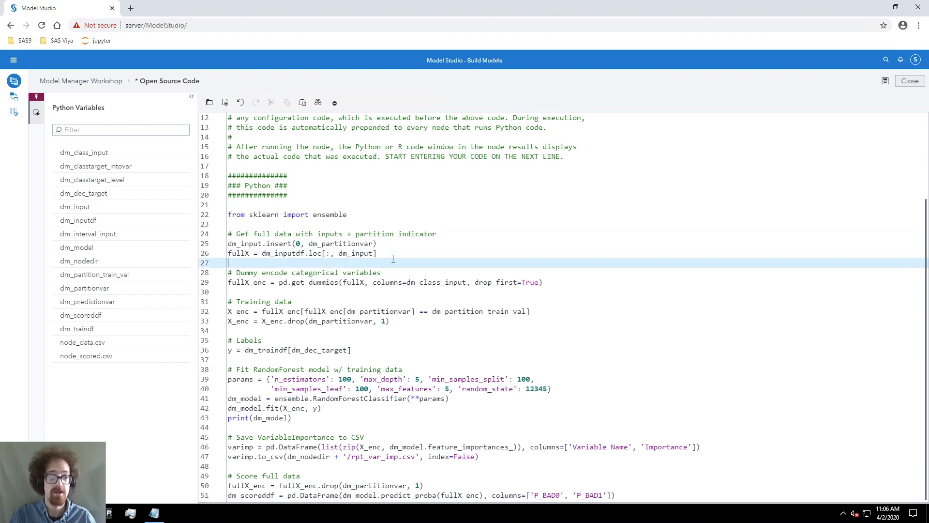
left_click_drag(261, 243, 222, 243)
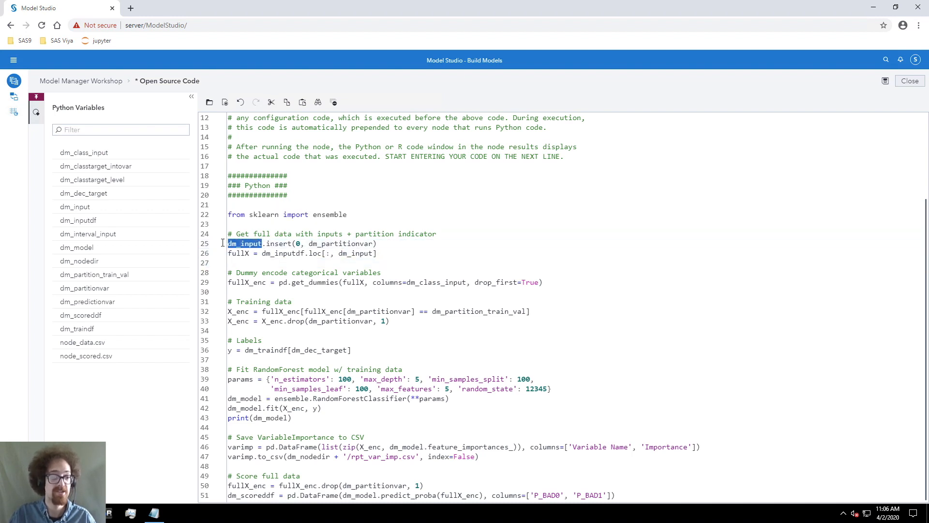
left_click(264, 244)
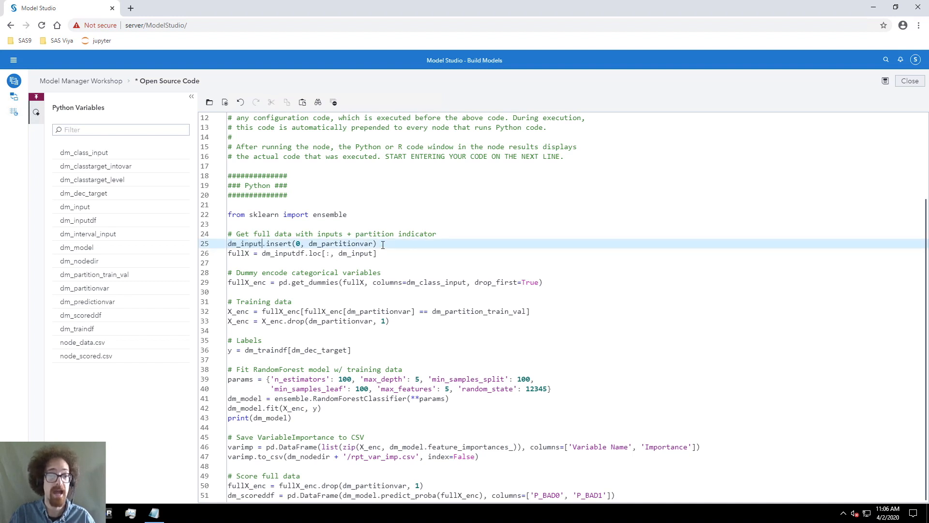
left_click_drag(377, 254, 229, 252)
left_click(263, 252)
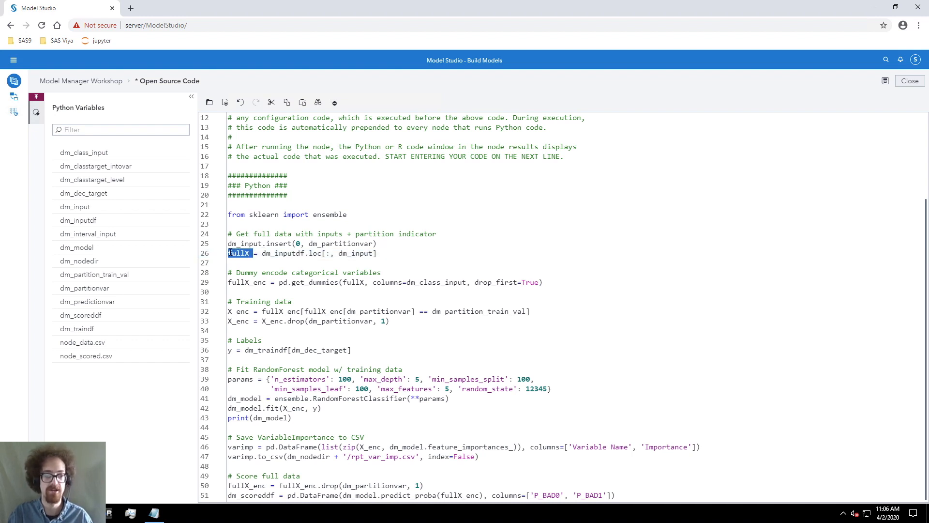
left_click_drag(544, 284, 228, 273)
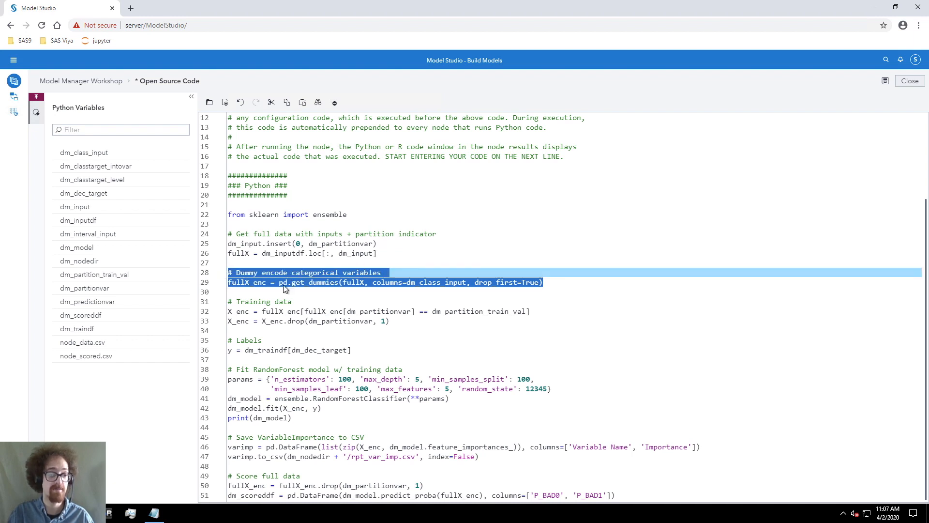
Step: Examine the code lines that filter X_enc to the training partition and define the labels y from dm_traindf
left_click(364, 294)
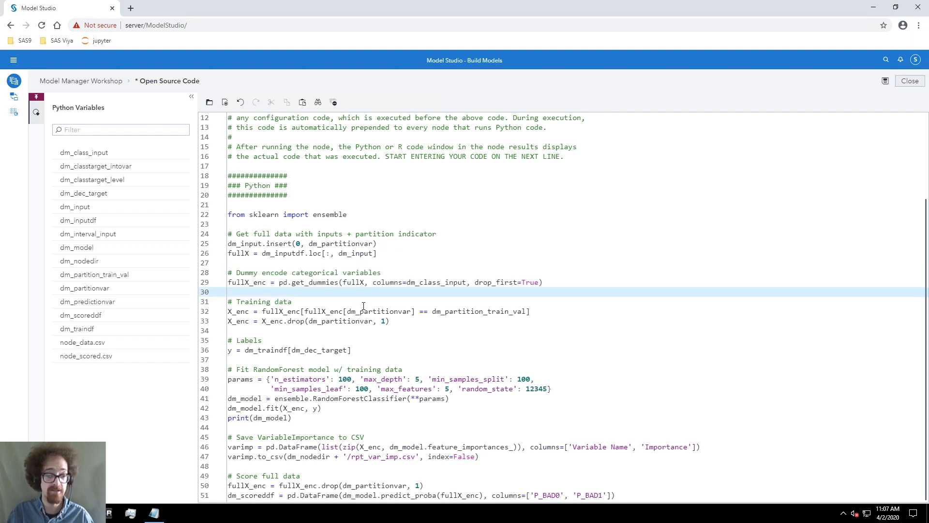
left_click_drag(390, 322, 233, 301)
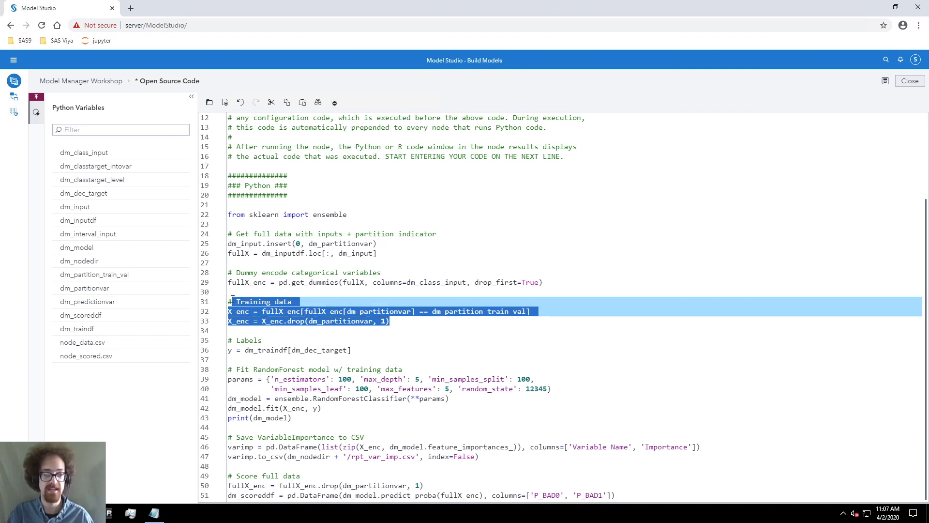
left_click(368, 311)
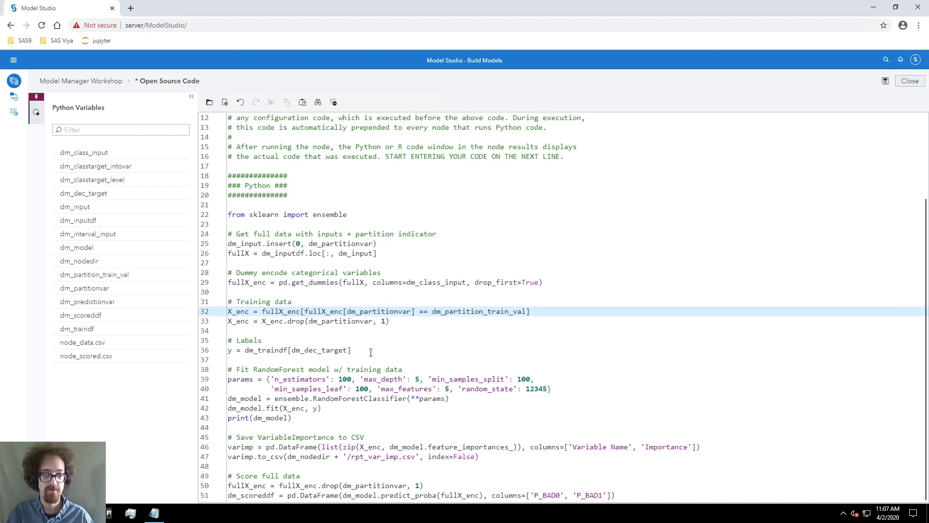
left_click_drag(369, 350, 228, 349)
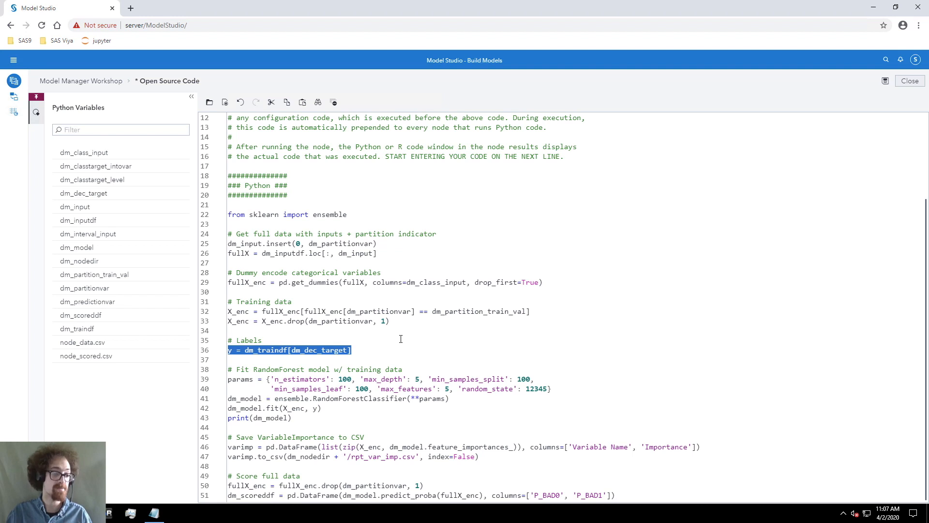
Step: Examine the random forest parameters, the dm_model assignment to RandomForestClassifier, and the model fit on X_enc and y
left_click(366, 394)
left_click_drag(567, 390, 216, 386)
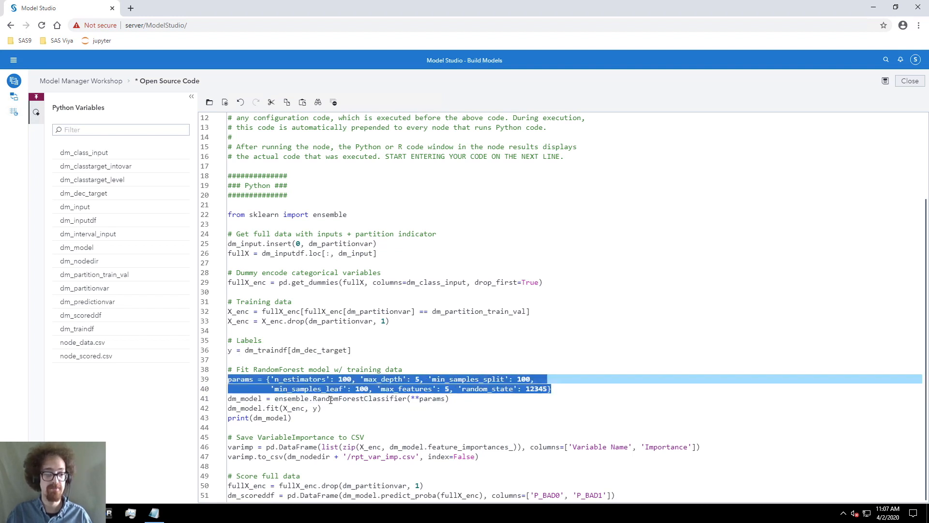
left_click_drag(333, 412, 228, 399)
left_click(245, 399)
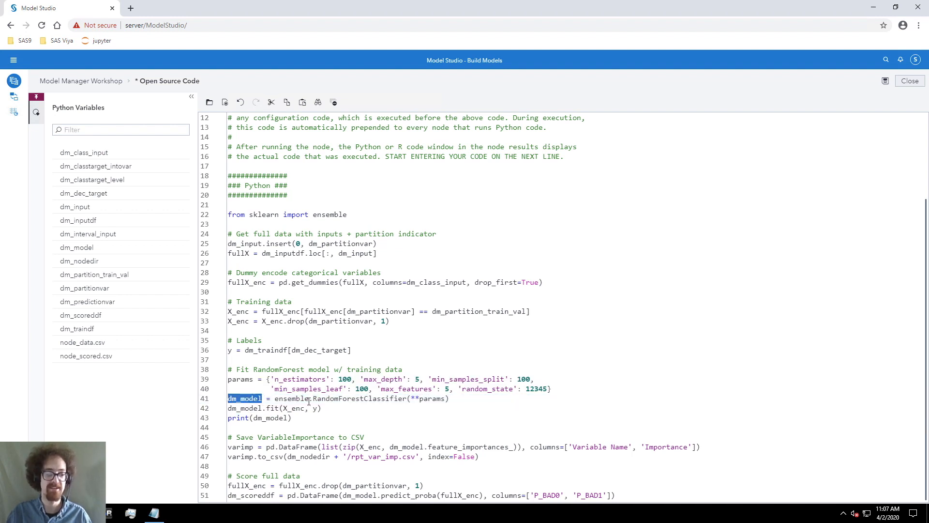
left_click(316, 419)
left_click_drag(322, 408, 223, 404)
left_click(283, 417)
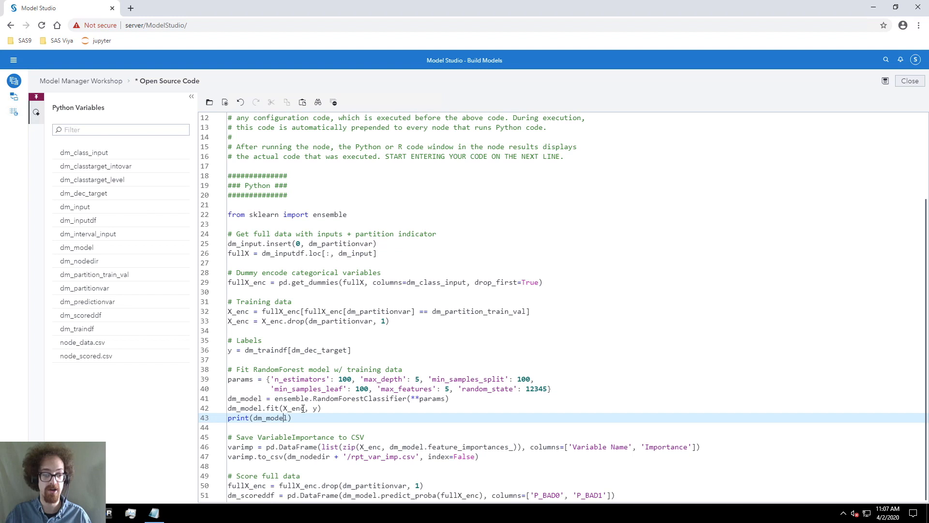
mouse_move(304, 409)
left_mouse_down()
mouse_move(283, 408)
mouse_move(320, 409)
left_mouse_up()
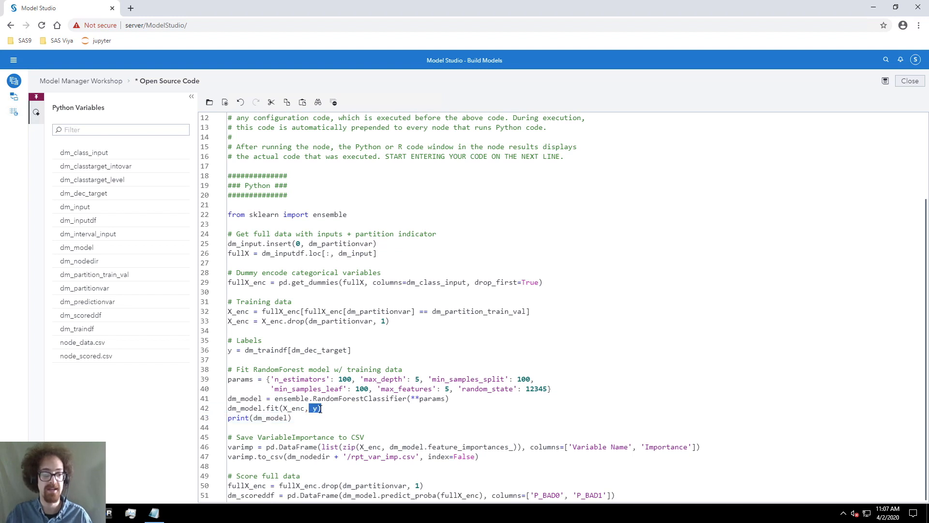
Step: Examine the variable importance lines, including the dm_nodedir path and the rpt_var_imp.csv file name
left_click_drag(479, 457, 437, 457)
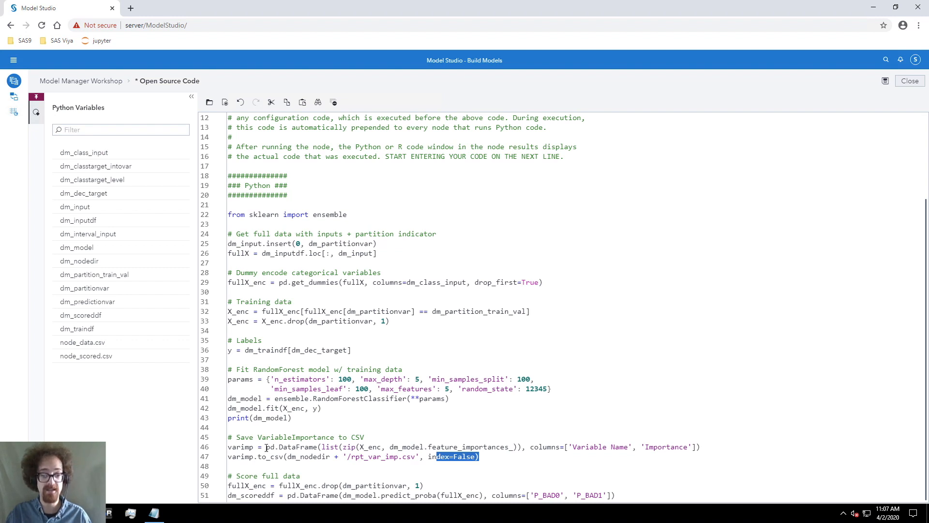
left_click(643, 455)
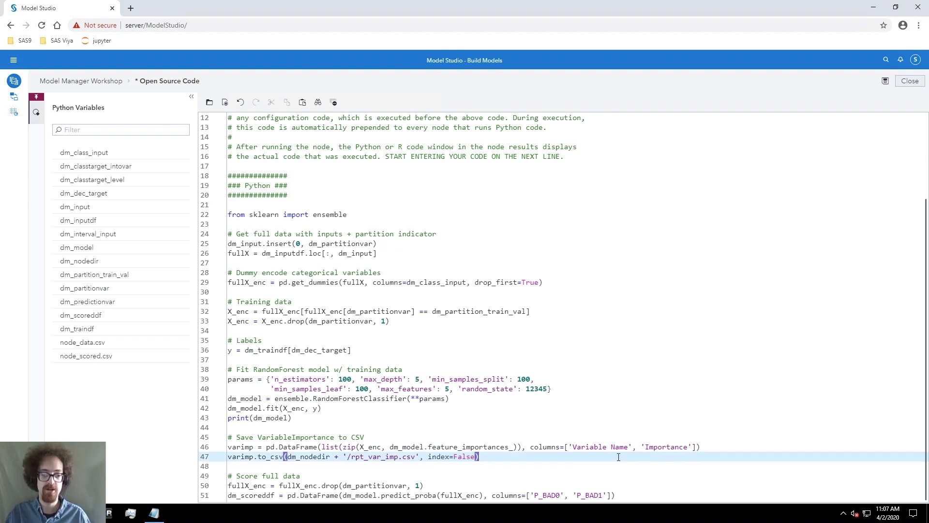
left_click_drag(477, 457, 228, 442)
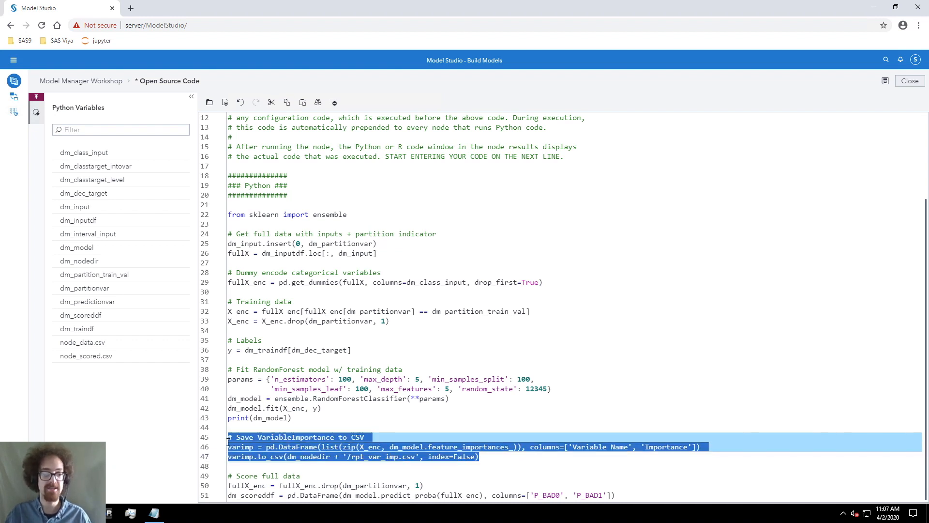
left_click(345, 449)
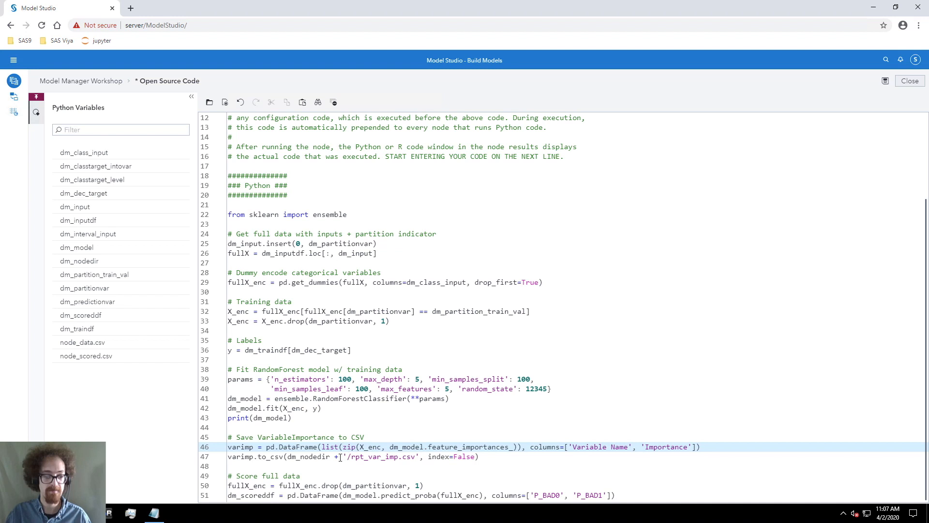
left_click_drag(332, 456, 288, 455)
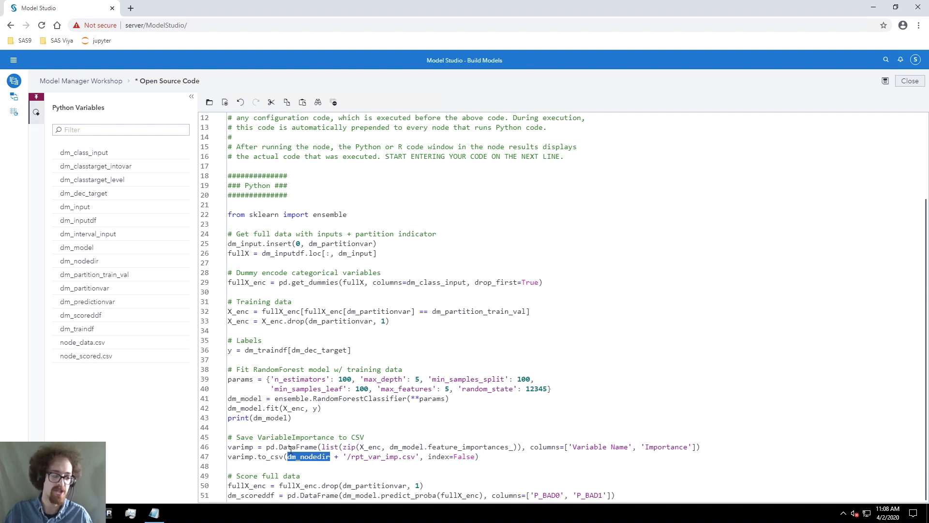
left_click(466, 460)
mouse_move(420, 459)
left_mouse_down()
mouse_move(290, 457)
mouse_move(342, 448)
mouse_move(293, 455)
mouse_move(417, 458)
left_mouse_up()
left_click(347, 457)
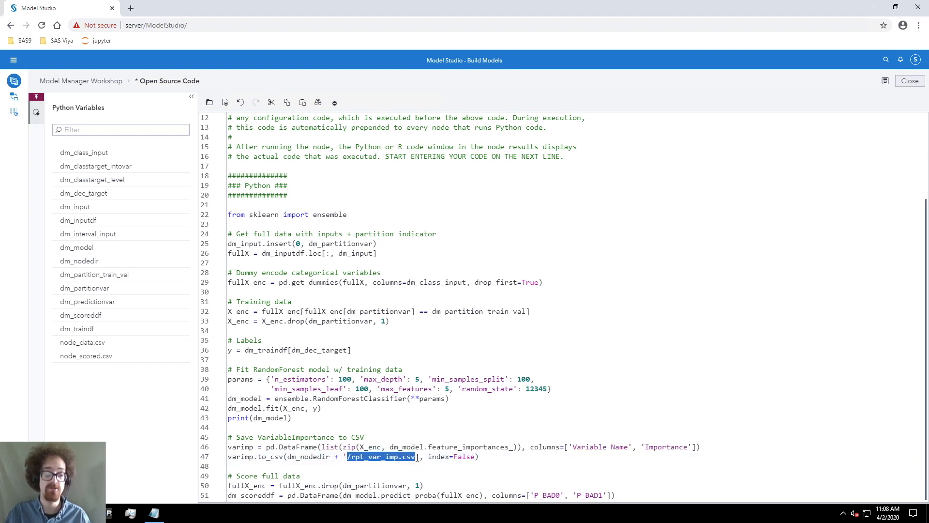
left_click(417, 457)
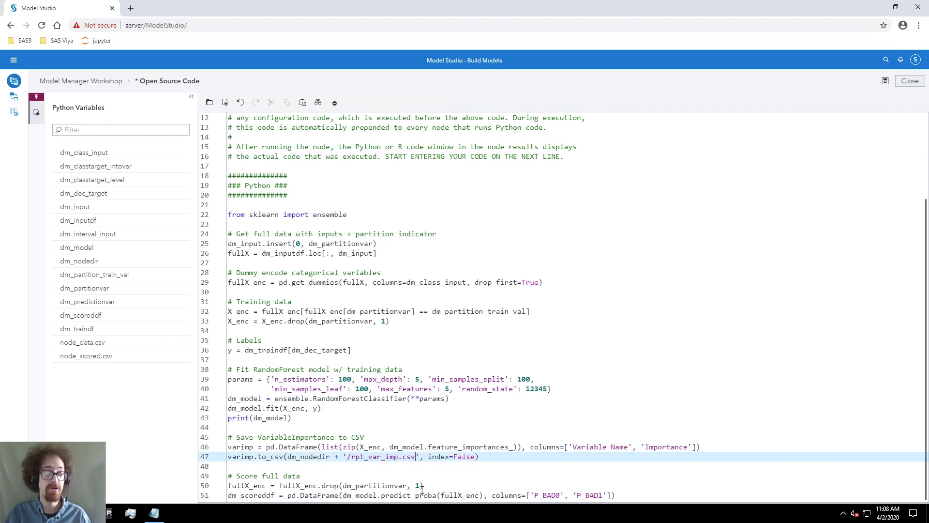
Step: Examine the full-data scoring lines that build dm_scoreddf with the P_BAD0 and P_BAD1 columns
left_click_drag(275, 495, 220, 497)
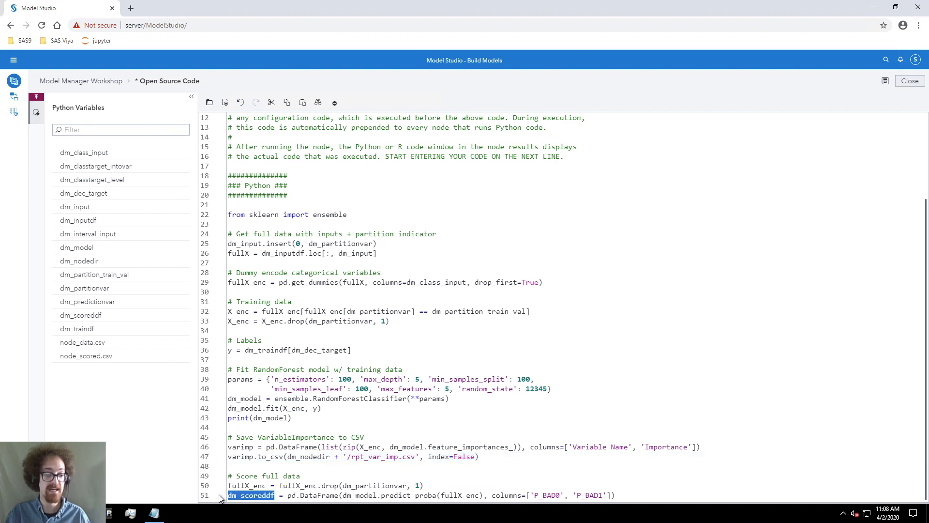
left_click(259, 486)
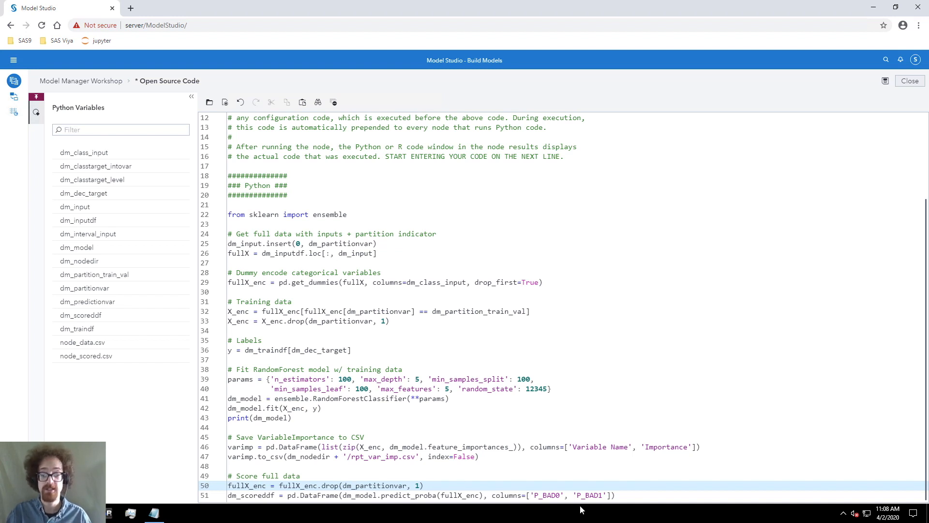
left_click_drag(611, 495, 295, 497)
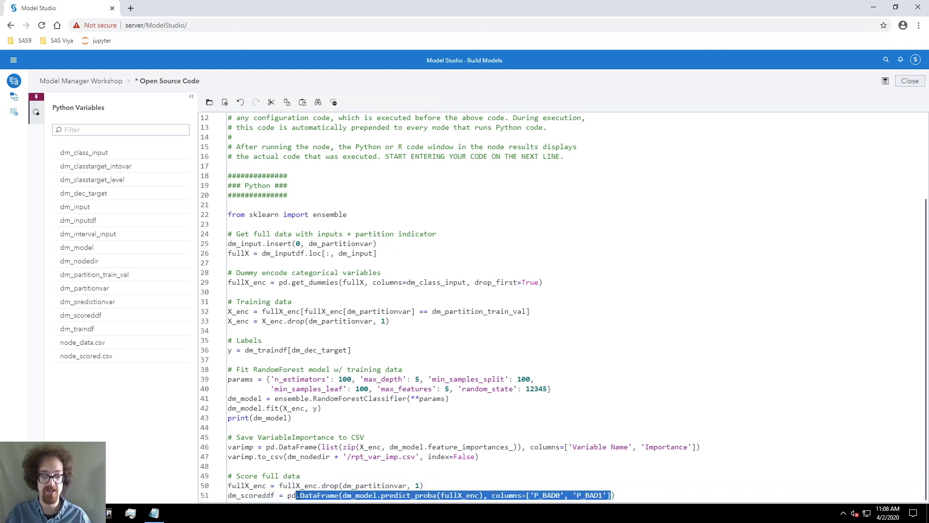
left_click(446, 490)
left_click_drag(535, 495, 559, 496)
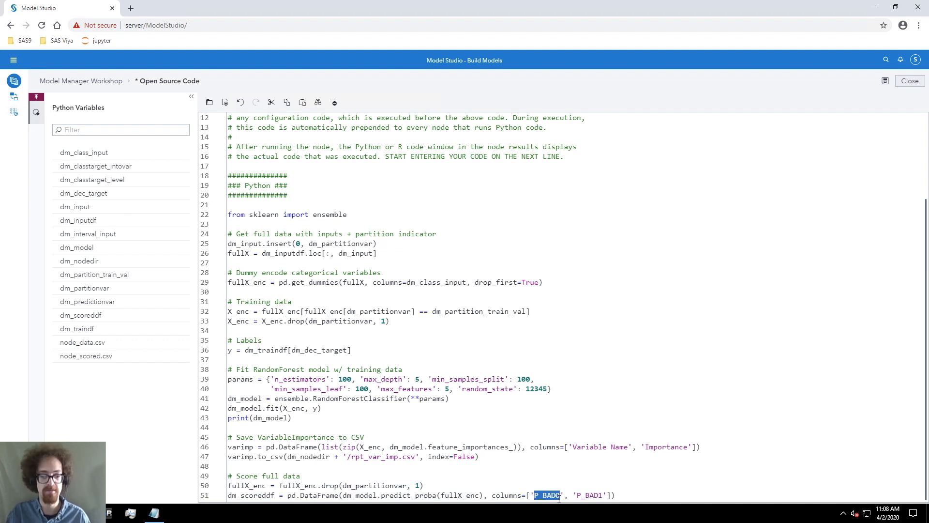
left_click_drag(573, 494, 609, 494)
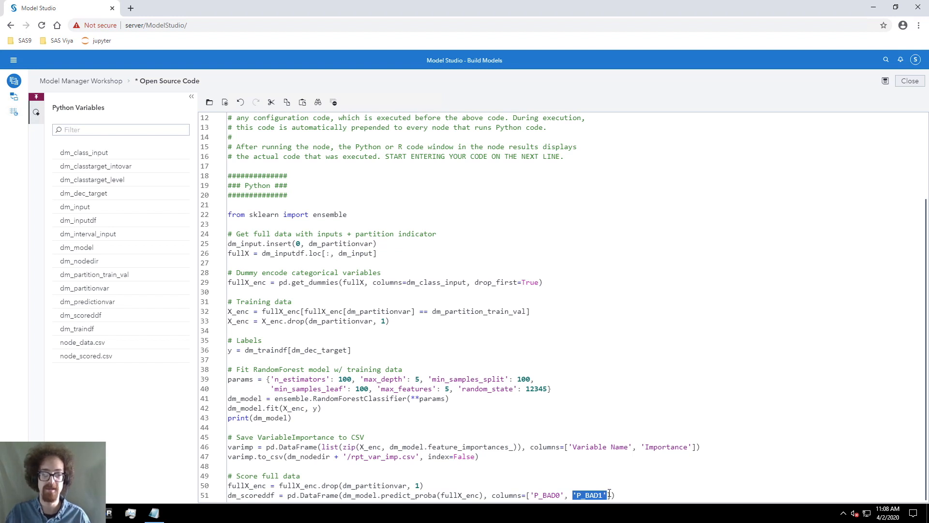
Step: Save the code, close the editor, and move the Python Forest node to the Supervised Learning group
left_click(885, 82)
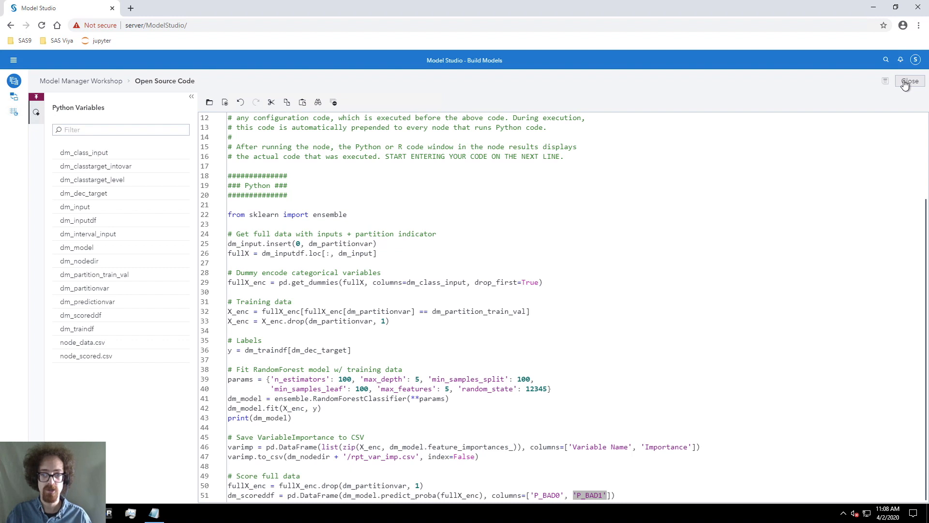
left_click(905, 83)
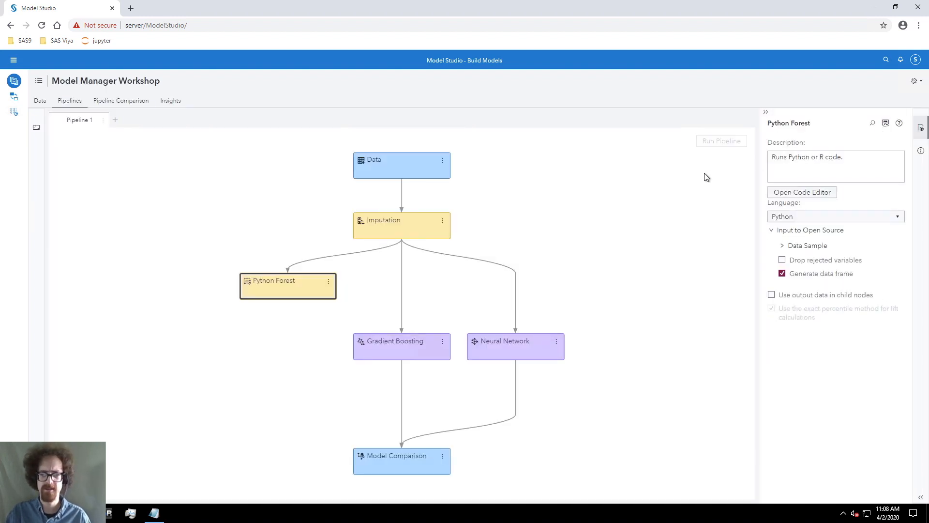
right_click(297, 288)
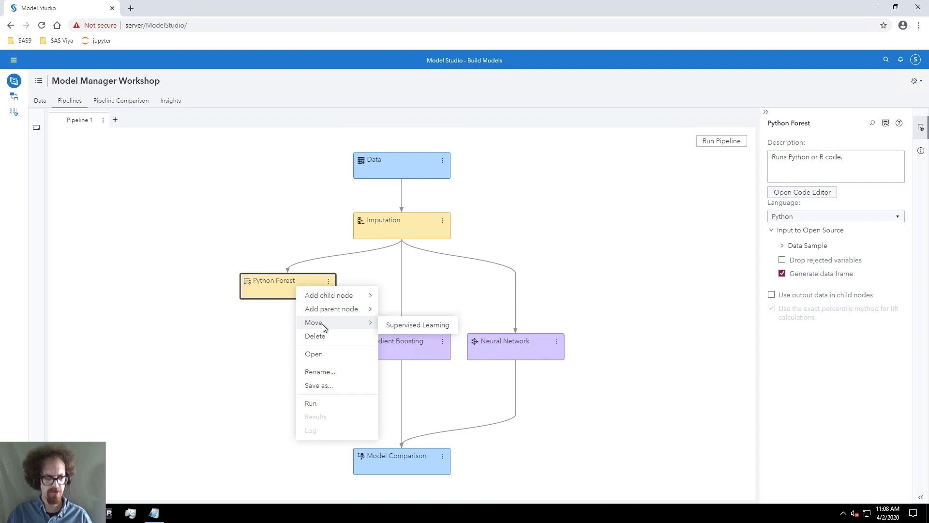
mouse_move(373, 323)
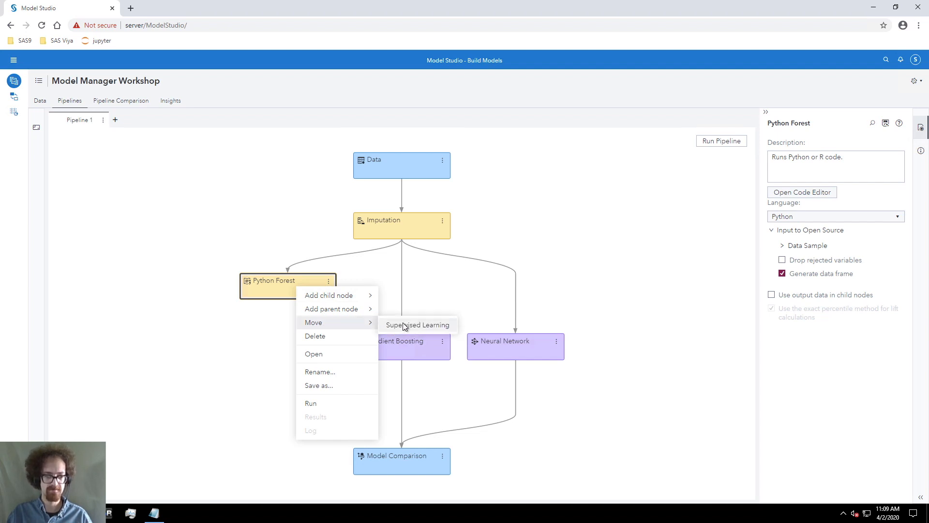
left_click(403, 324)
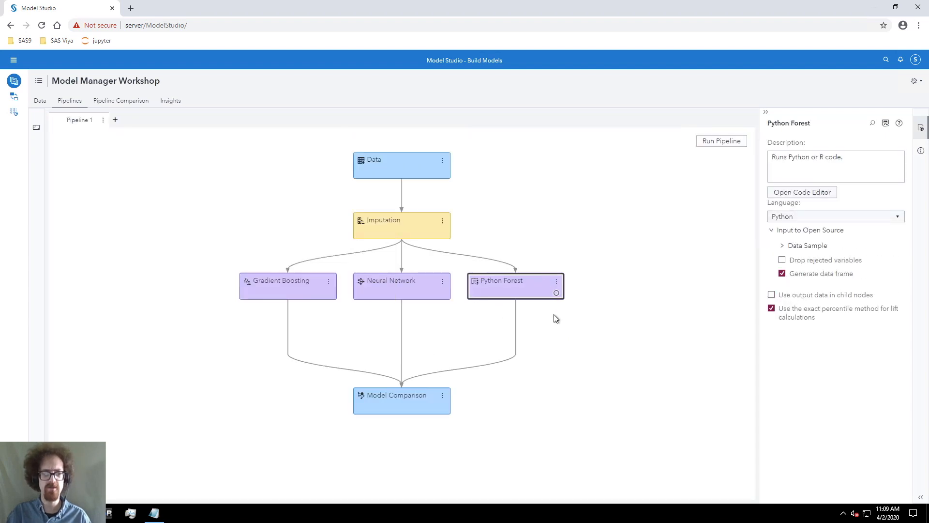
mouse_move(511, 297)
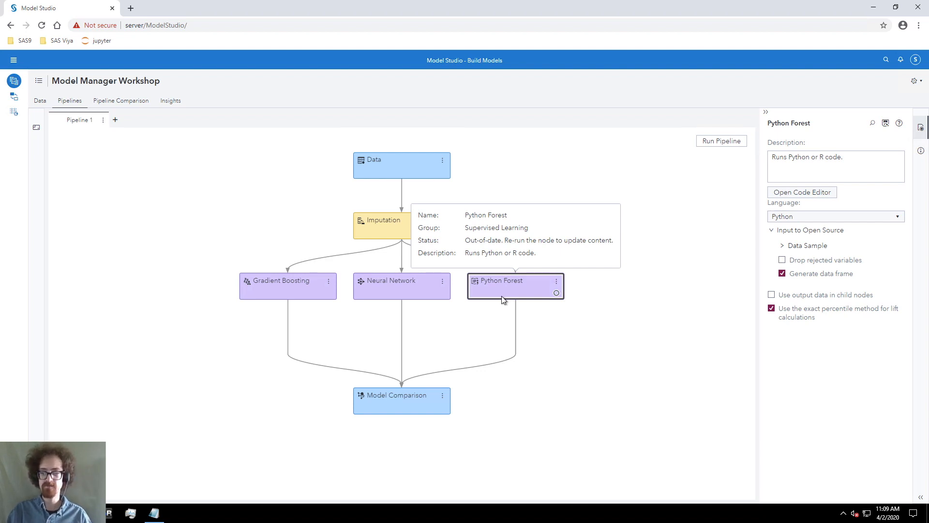
Step: Set the Python Forest node's data sampling method to (none) and turn off Include SAS formats
left_click(783, 247)
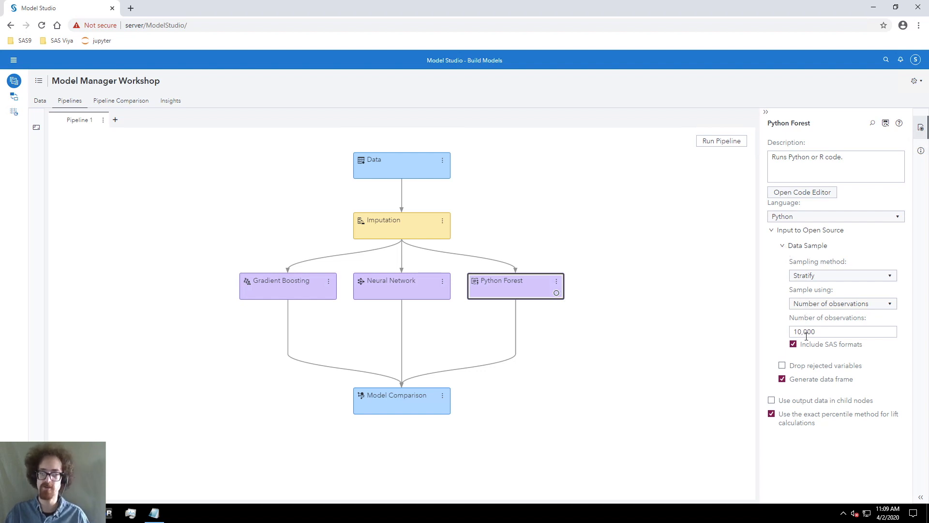
left_click(807, 277)
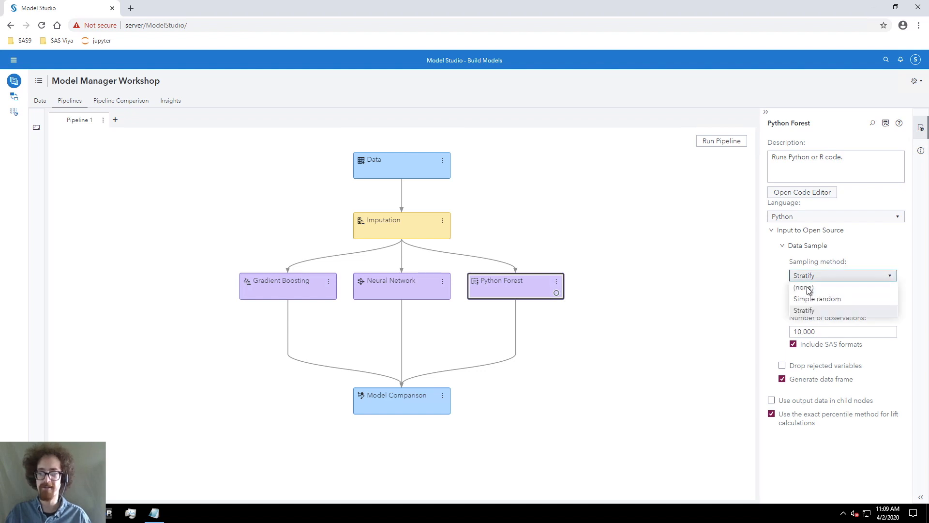
left_click(808, 289)
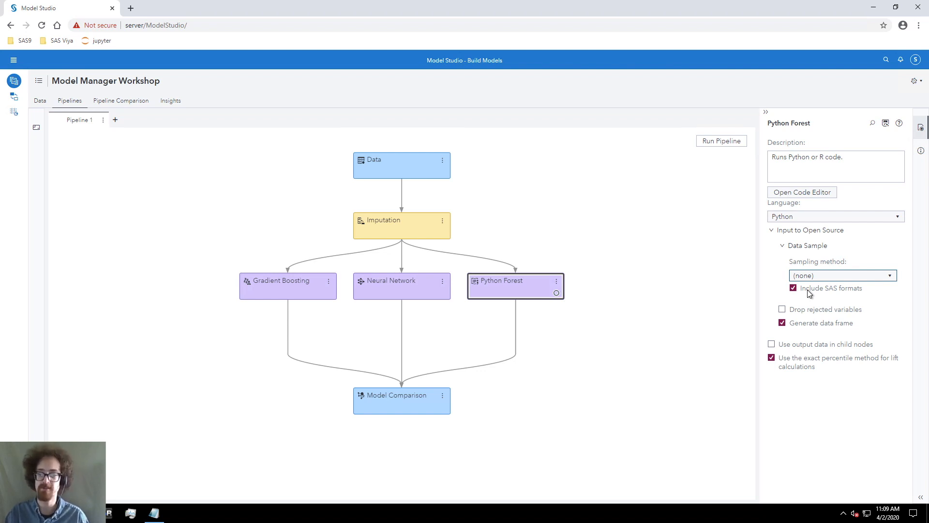
left_click(807, 290)
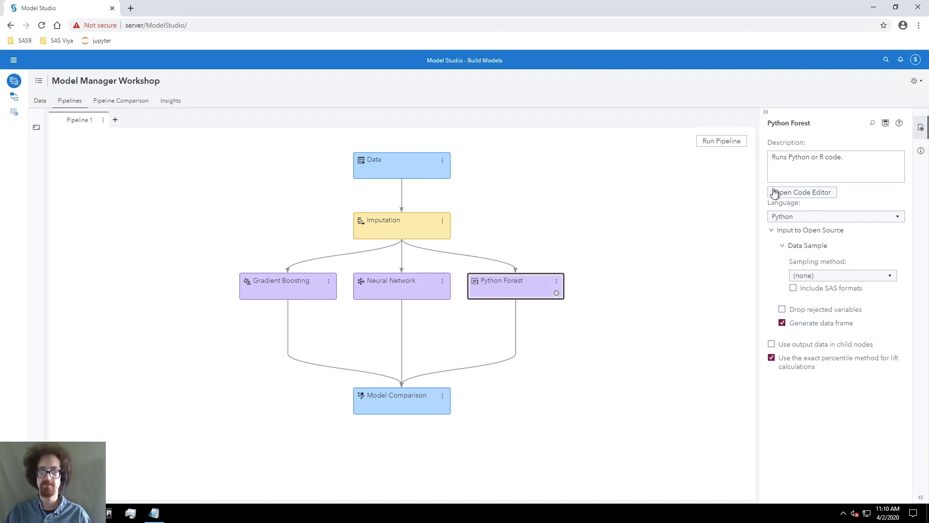
Step: Run the whole pipeline and open the results of the Python Forest node
left_click(714, 144)
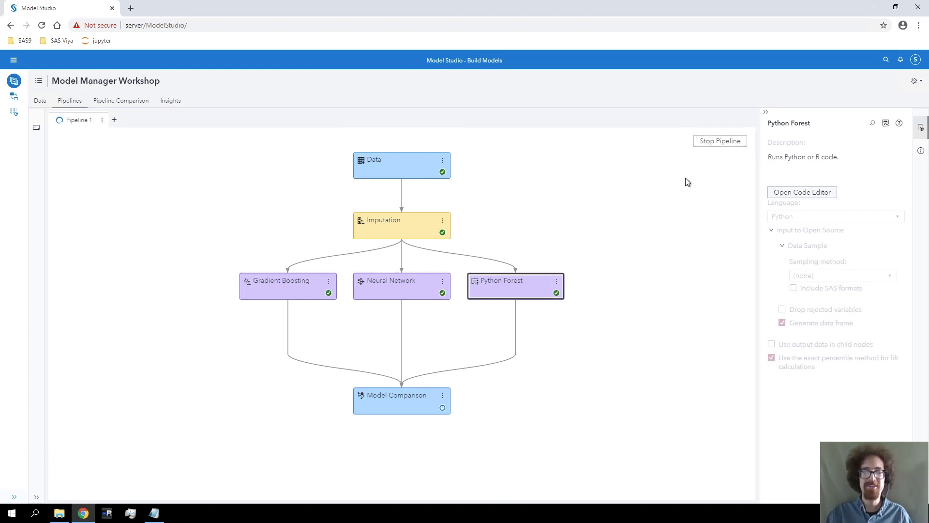
right_click(533, 292)
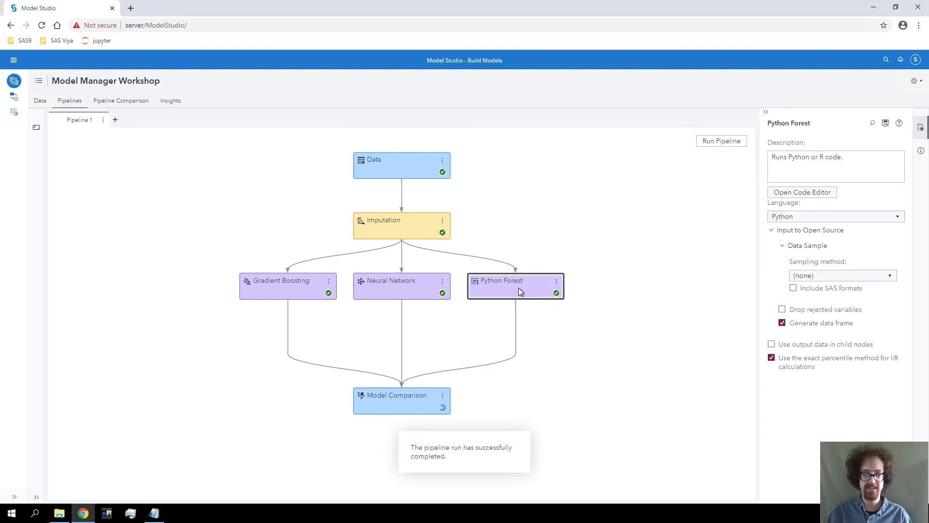
right_click(518, 289)
left_click(544, 436)
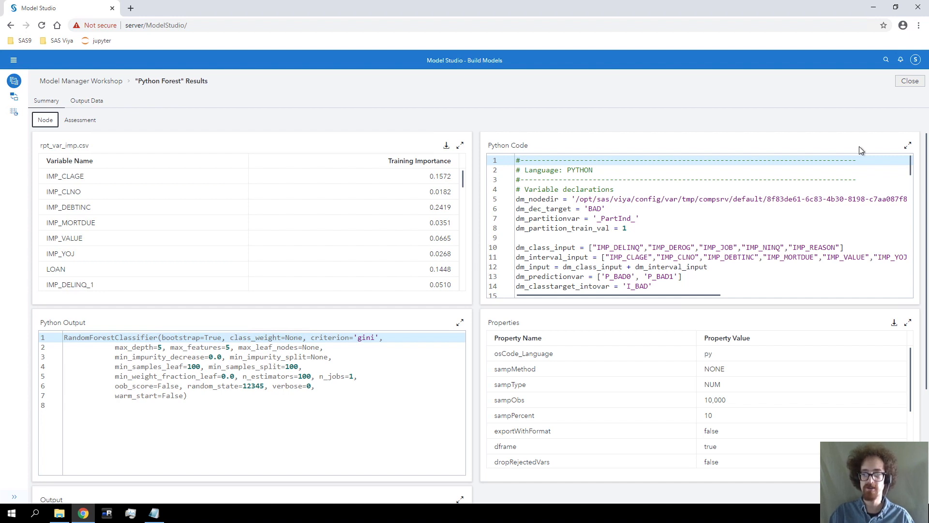
Step: Enlarge the executed Python code in the Python Forest results and read through it from the variable declarations to the scoring lines
left_click(909, 146)
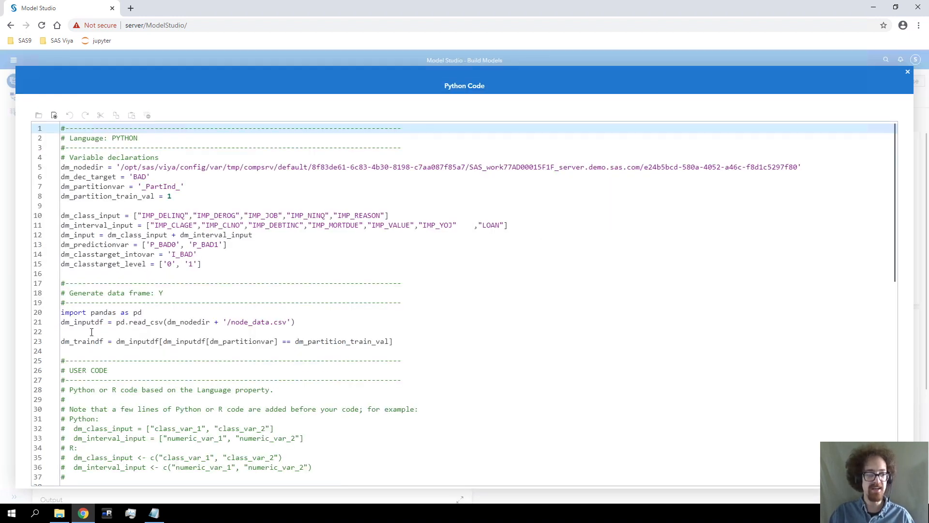
scroll(91, 332, "down", 7)
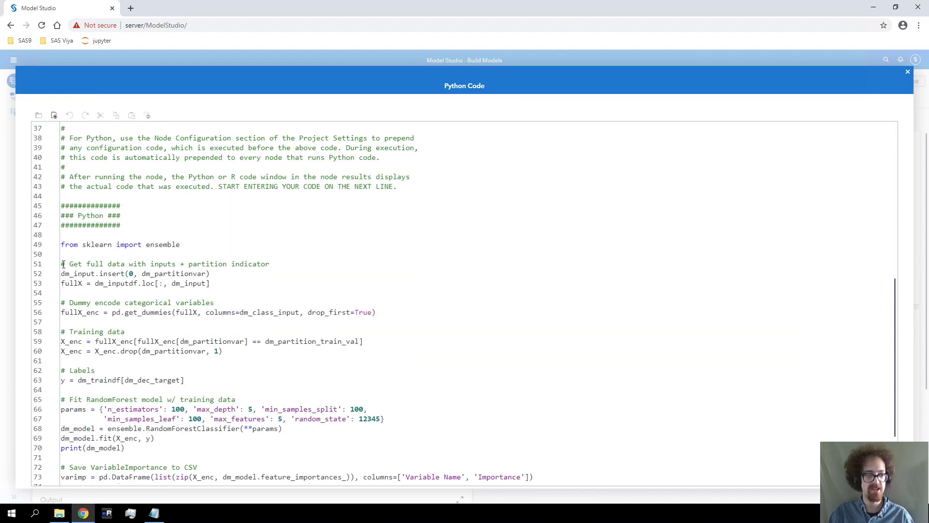
scroll(333, 390, "down", 2)
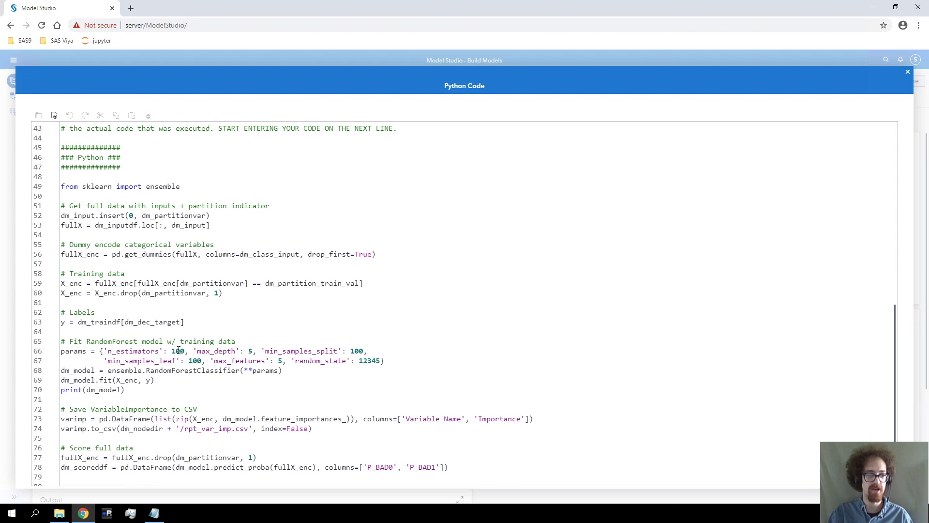
scroll(179, 352, "up", 8)
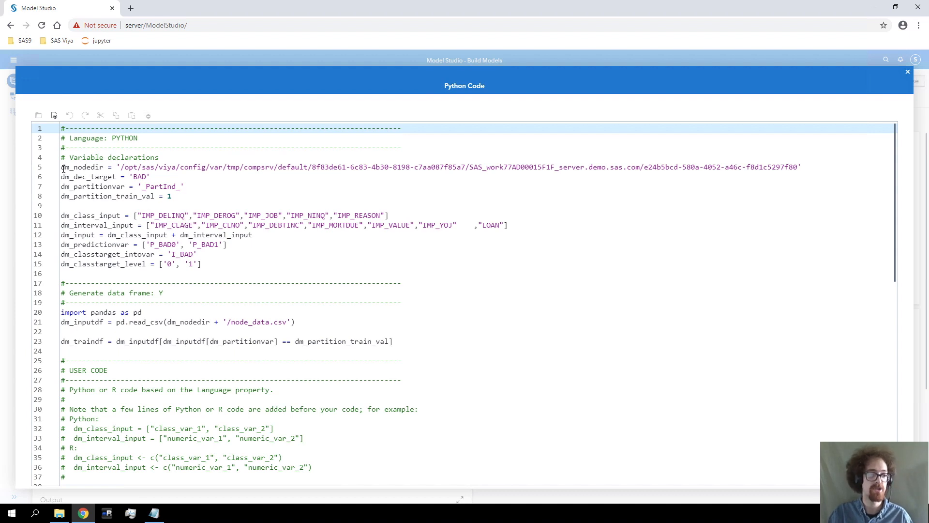
Step: Examine the generated variable declarations and the pandas line that reads node_data.csv, then close the enlarged Python code
left_click_drag(63, 169, 107, 168)
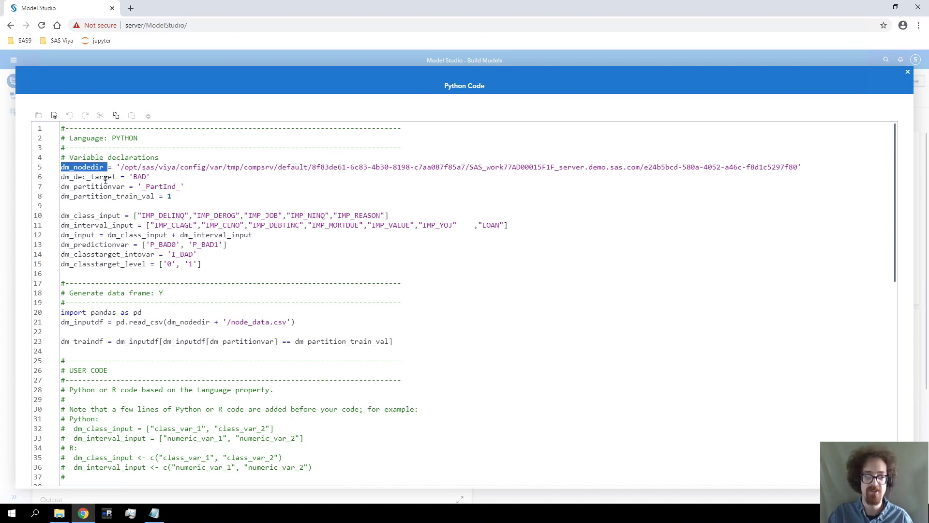
left_click_drag(62, 216, 125, 216)
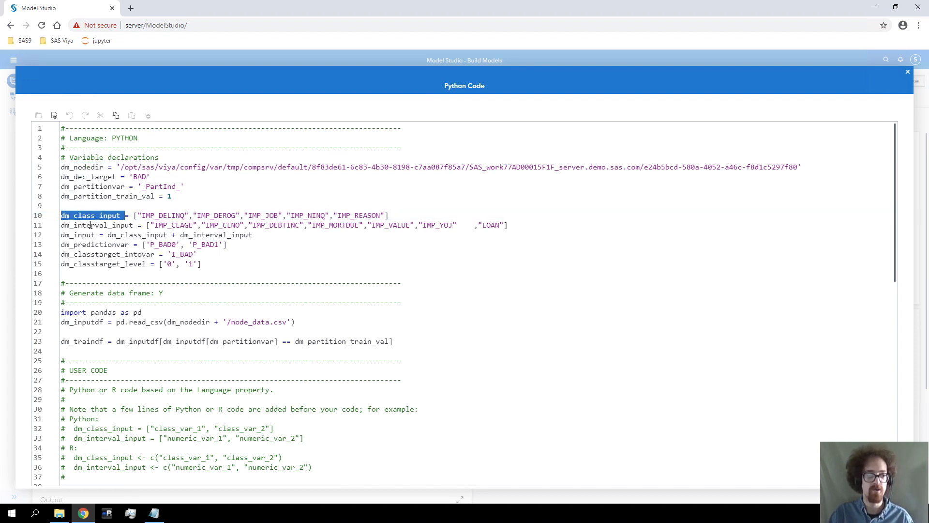
left_click_drag(69, 226, 91, 235)
left_click_drag(75, 254, 95, 255)
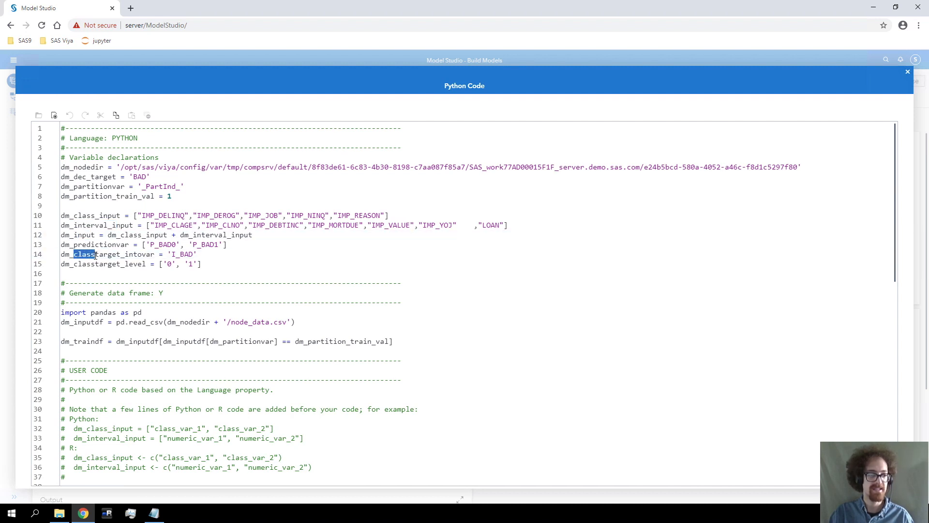
left_click_drag(69, 314, 142, 313)
left_click_drag(61, 323, 293, 324)
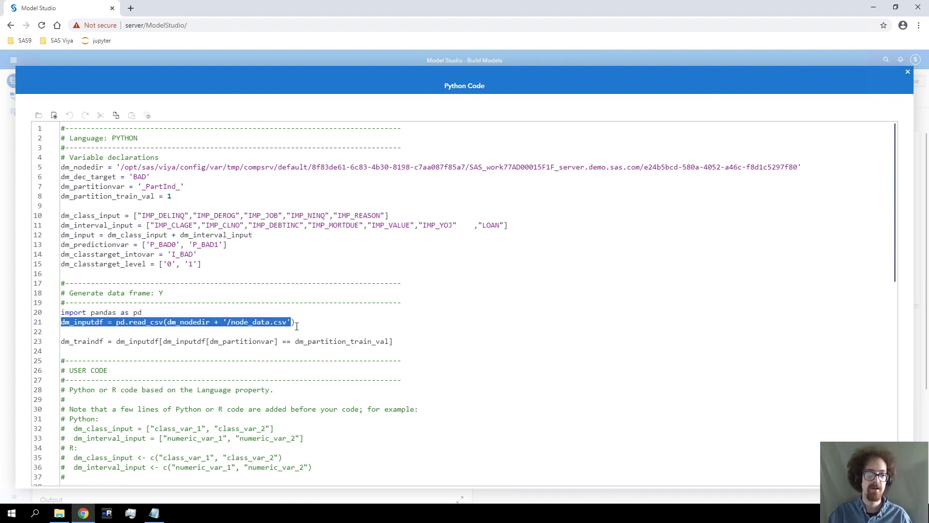
left_click(295, 323)
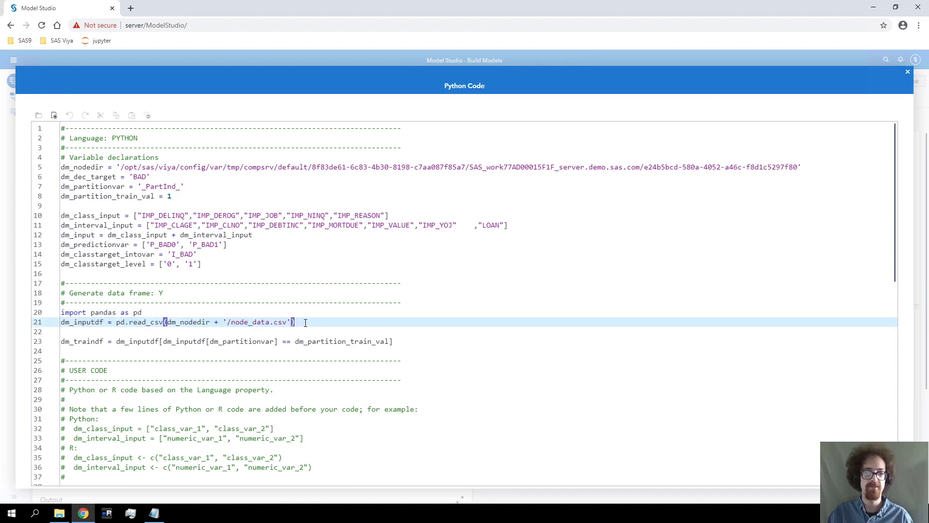
left_click(907, 72)
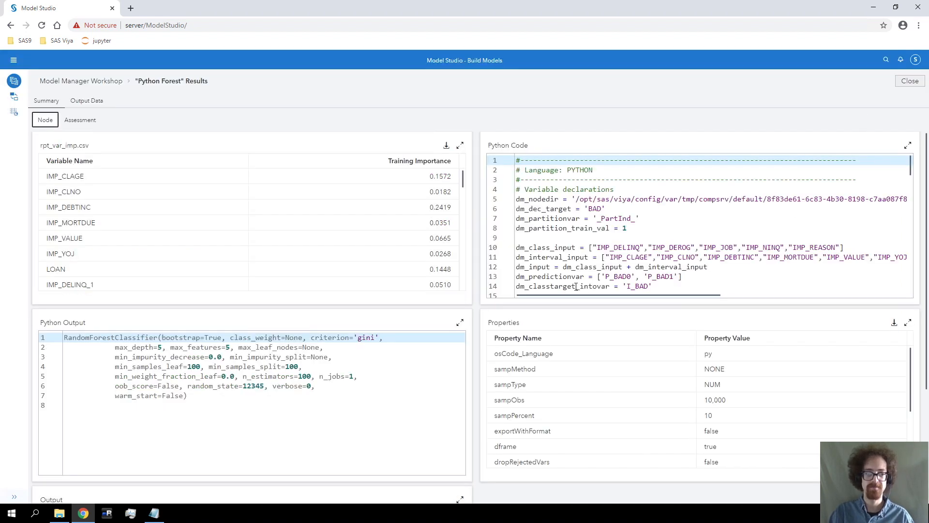
Step: Review the training importance of all variables in the enlarged rpt_var_imp.csv table, then close it
left_click(459, 146)
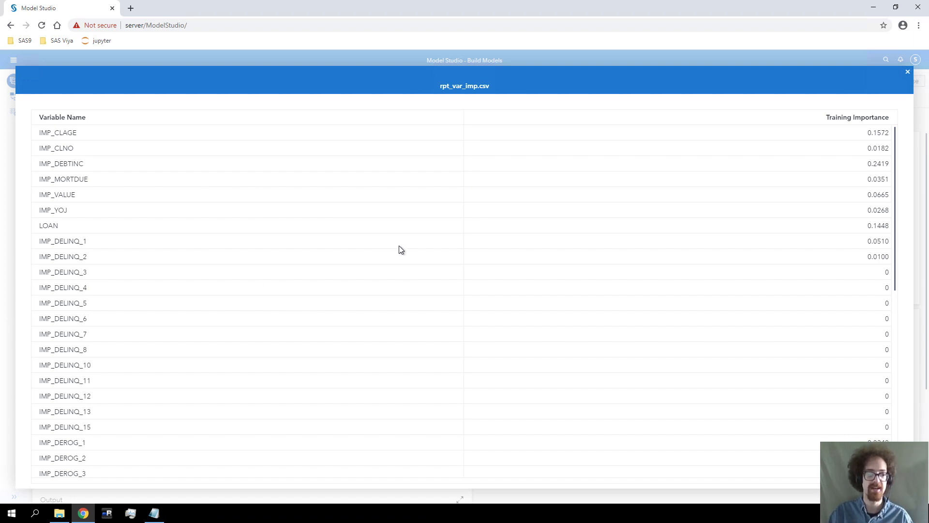
scroll(401, 249, "down", 3)
scroll(401, 249, "down", 5)
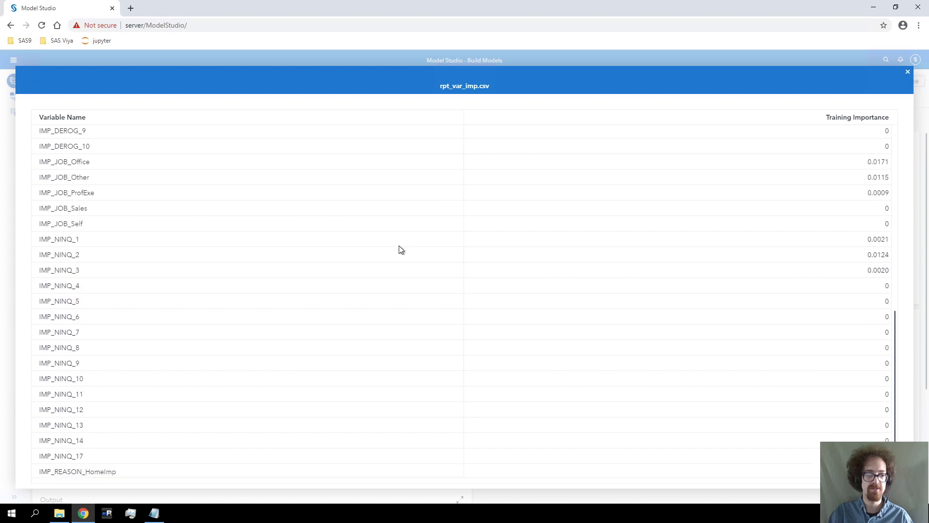
scroll(400, 249, "up", 8)
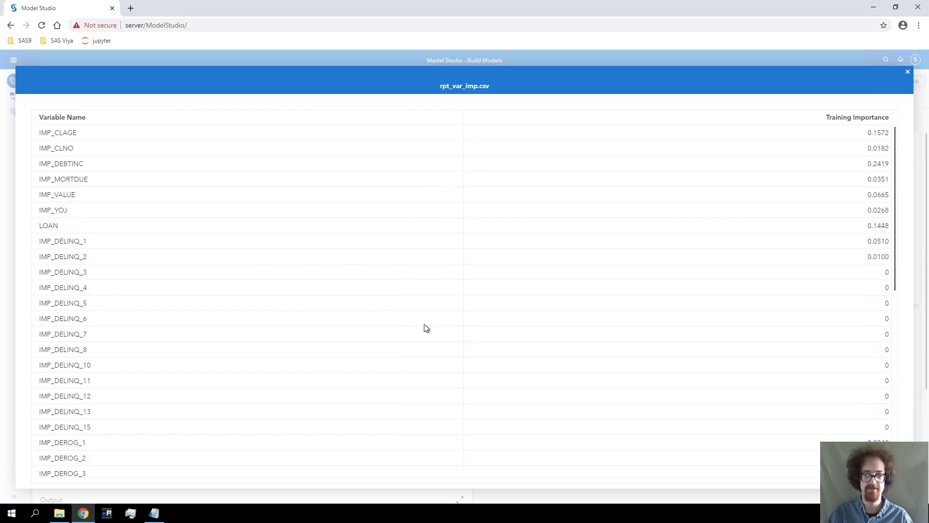
left_click(907, 72)
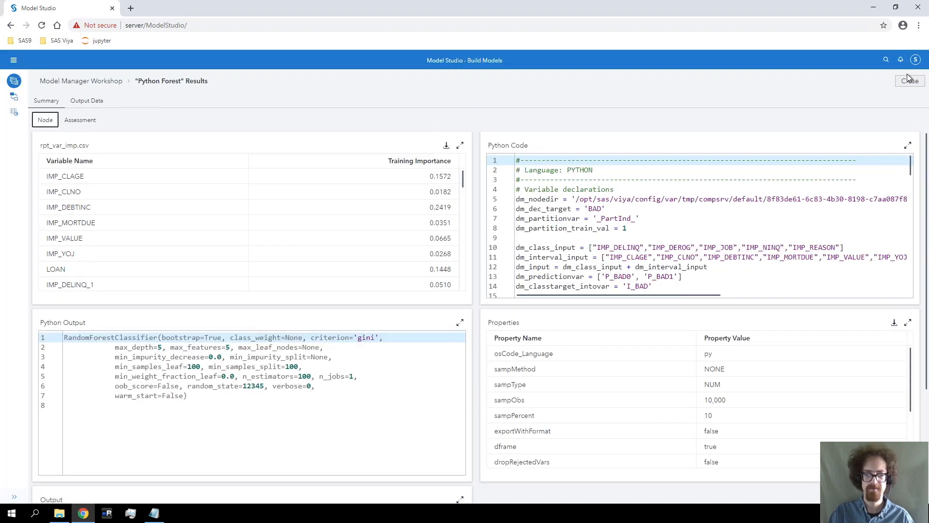
Step: Review the Python Forest assessment's enlarged cumulative lift and ROC charts, then close the node results
left_click(80, 121)
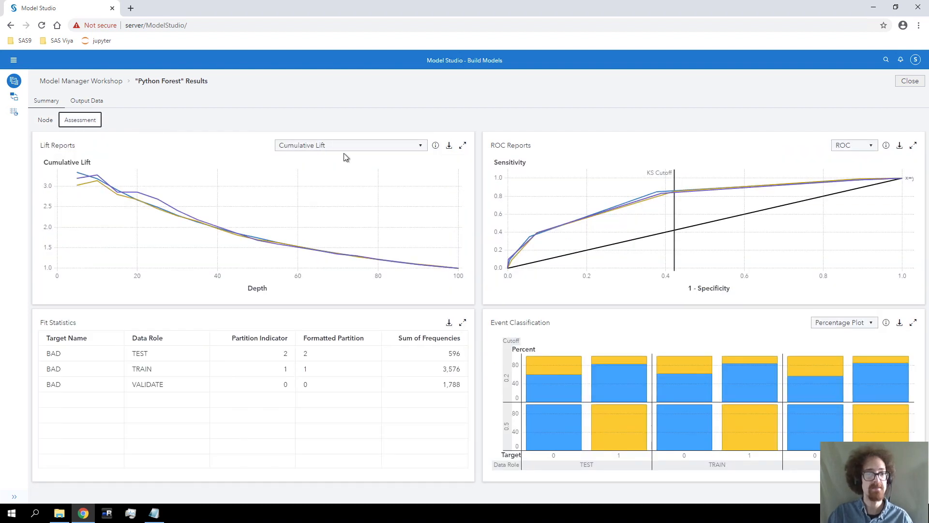
left_click(464, 147)
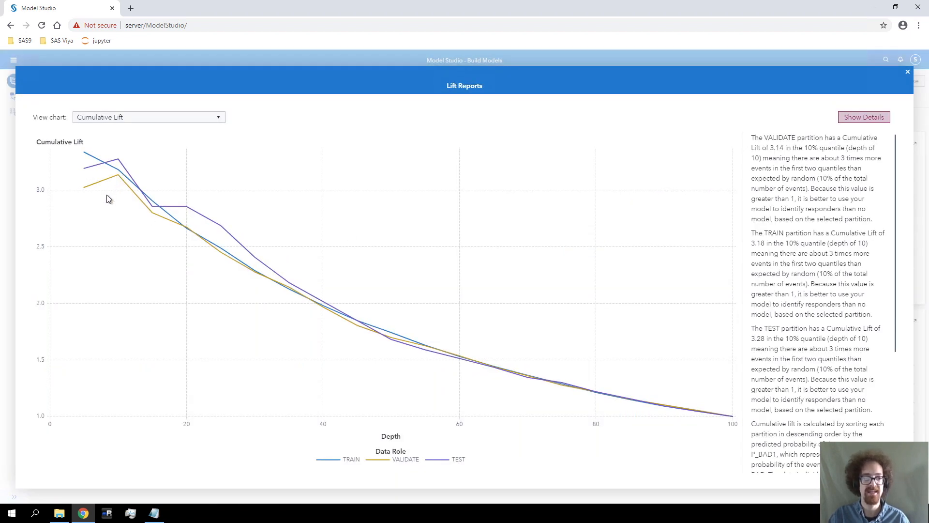
left_click(906, 75)
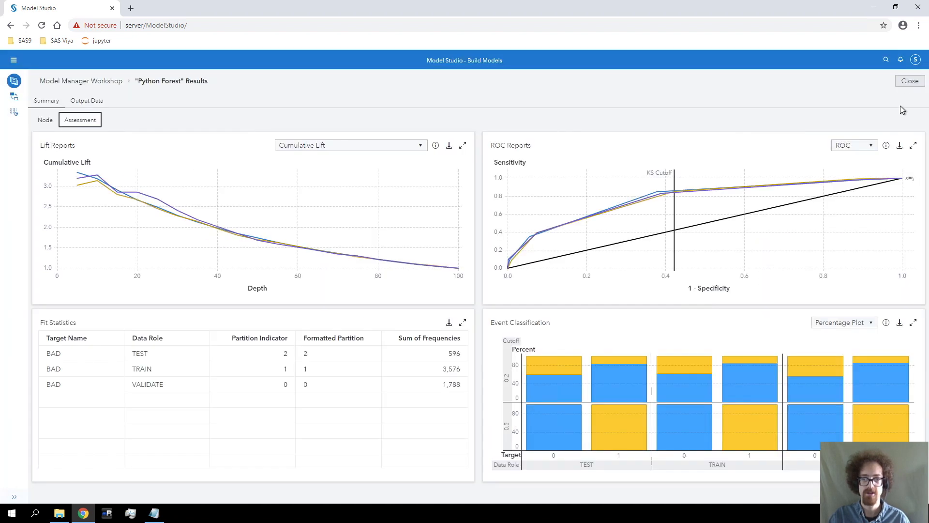
left_click(915, 146)
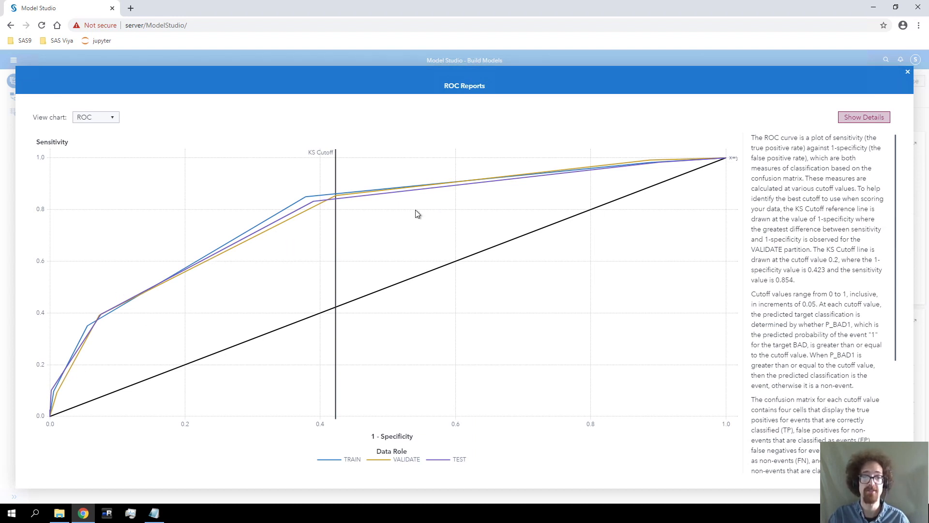
left_click(908, 78)
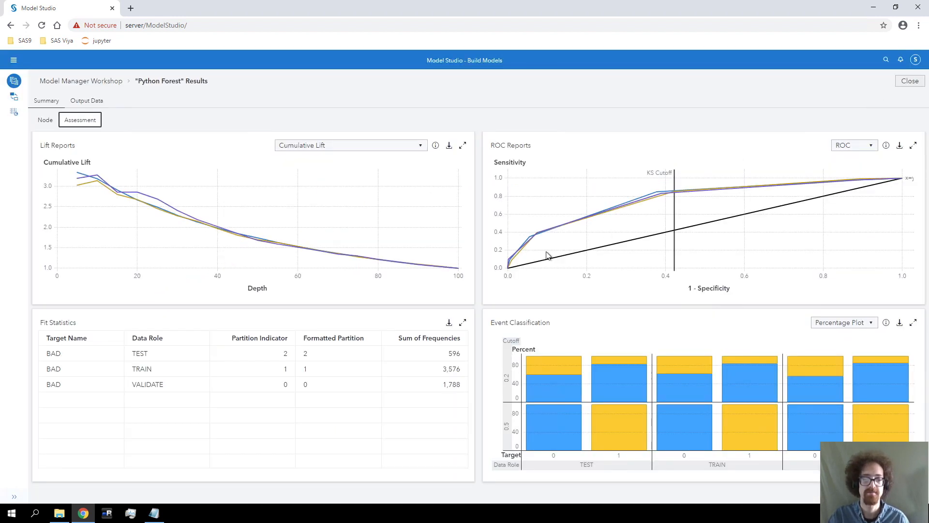
left_click(907, 81)
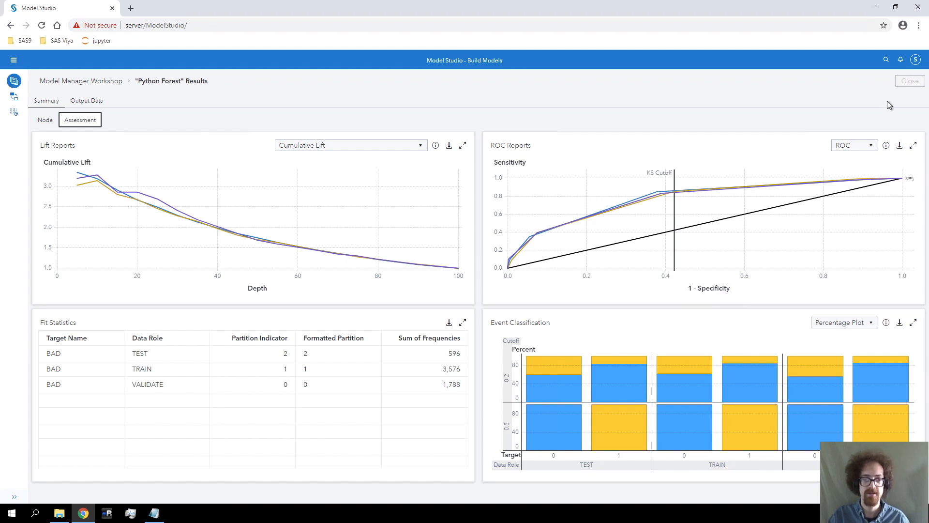
Step: Open the Model Comparison node's results and examine the fit statistics of all three models in the enlarged comparison table
mouse_move(382, 399)
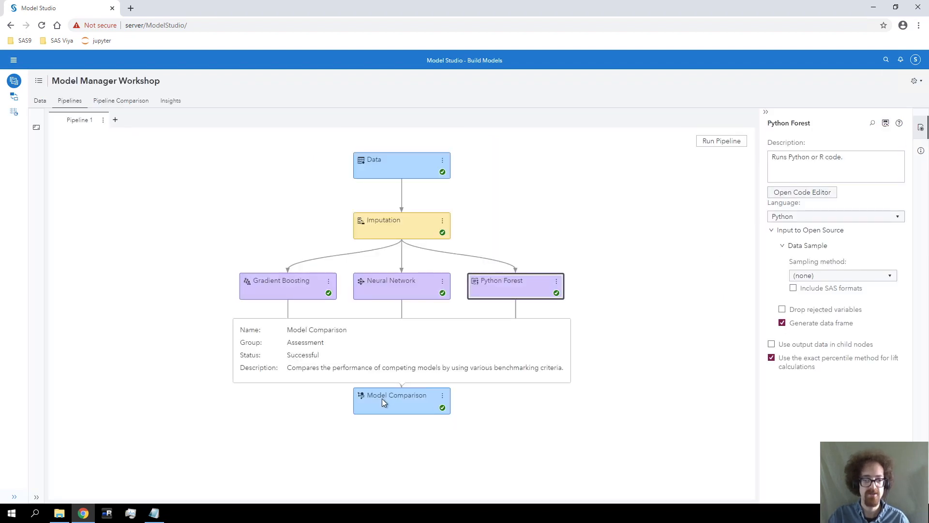
right_click(381, 400)
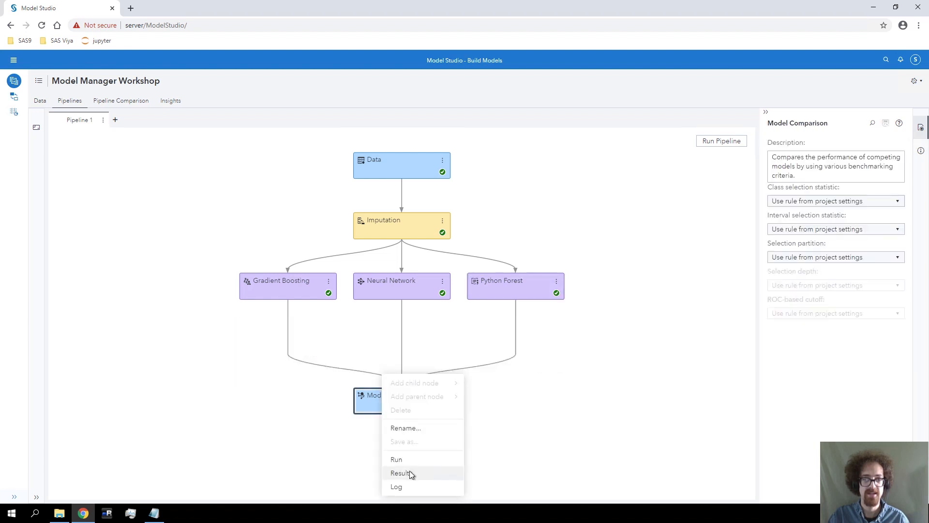
left_click(409, 471)
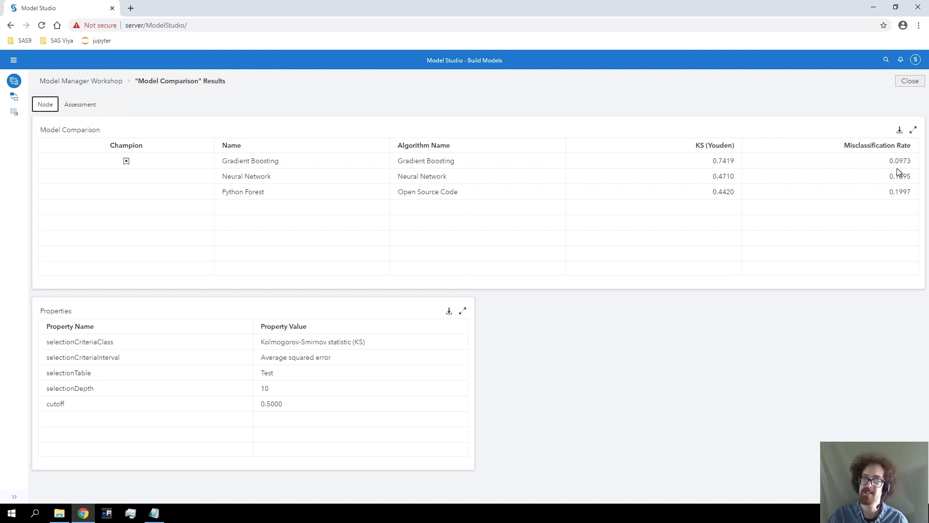
left_click(914, 132)
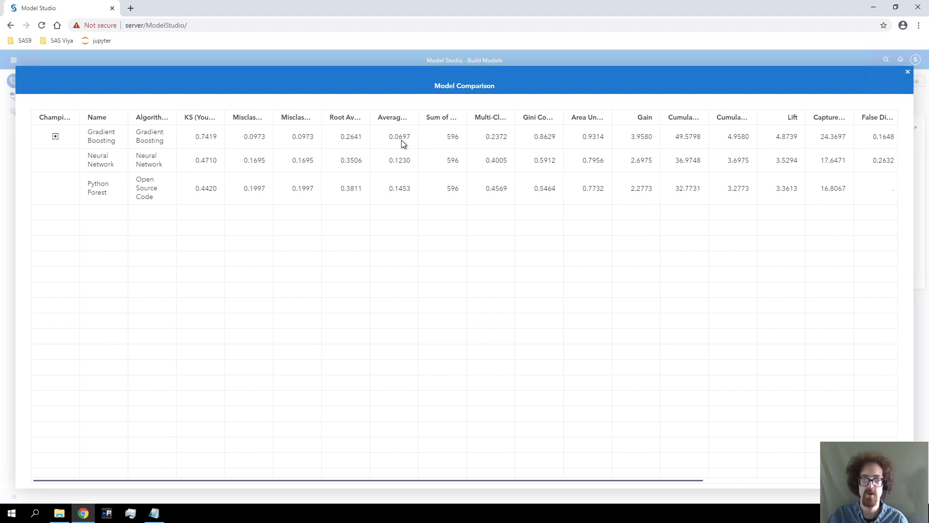
left_click(909, 74)
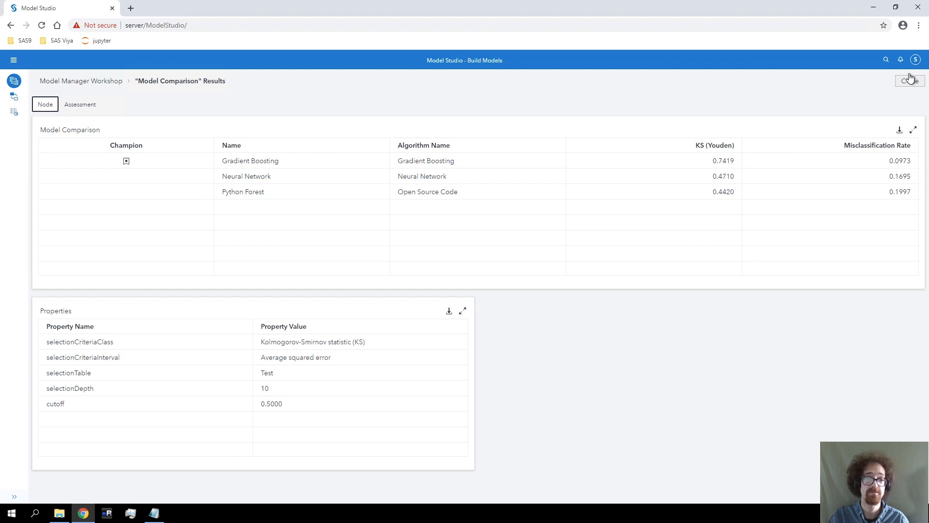
Step: Show the ROC curve in the Model Comparison assessment's ROC Reports and enlarge the chart
left_click(75, 105)
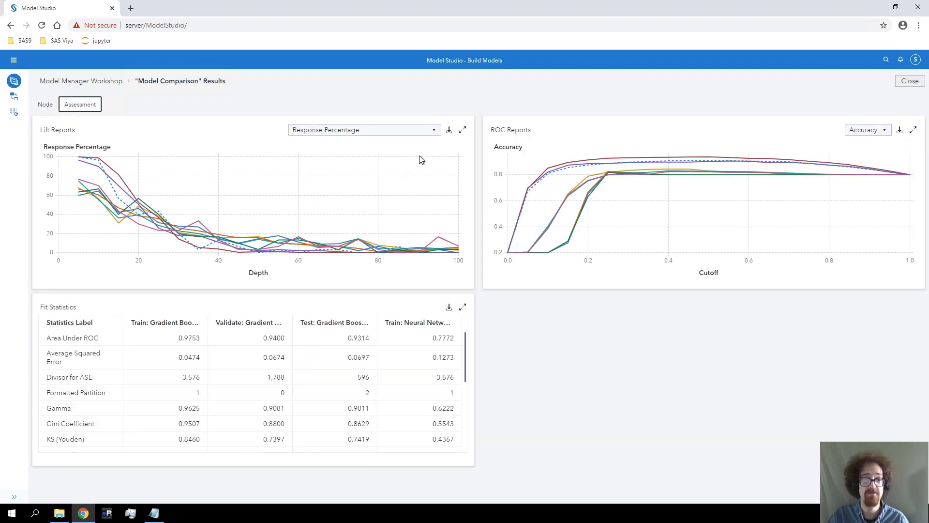
left_click(867, 129)
left_click(861, 164)
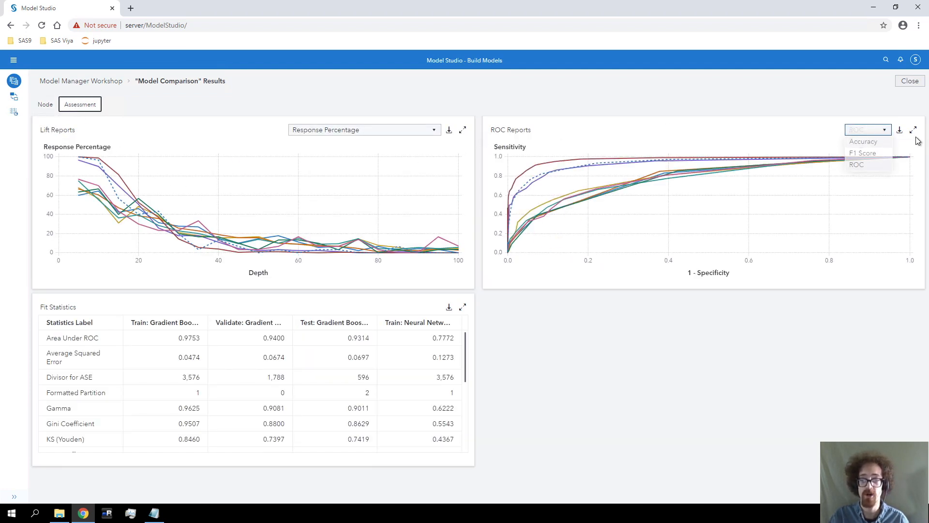
left_click(914, 131)
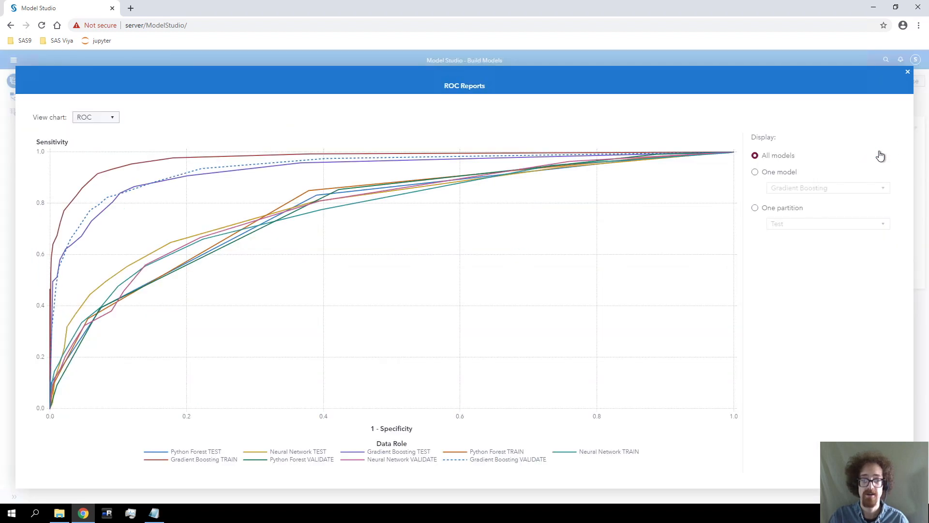
Step: Limit the enlarged ROC chart to the Validate partition to compare the models, then close the chart and the Model Comparison results
left_click(758, 209)
left_click(778, 225)
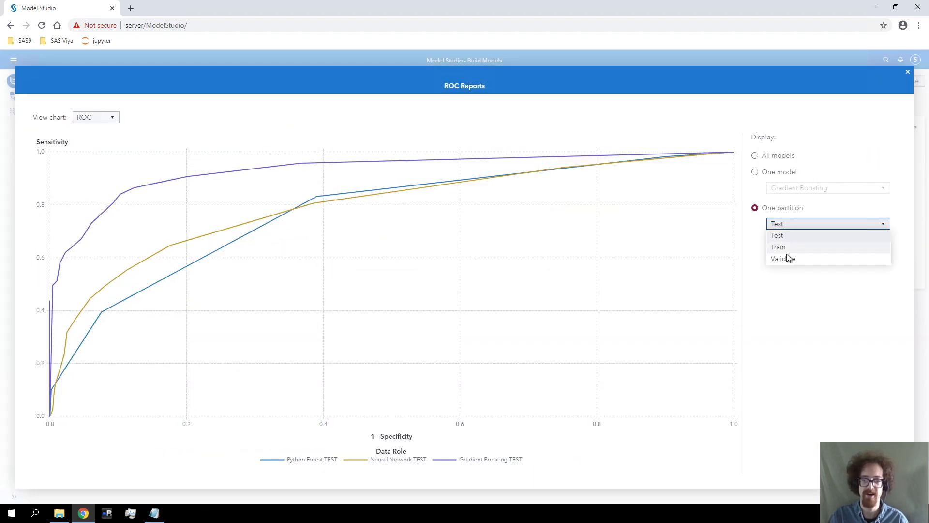
left_click(783, 259)
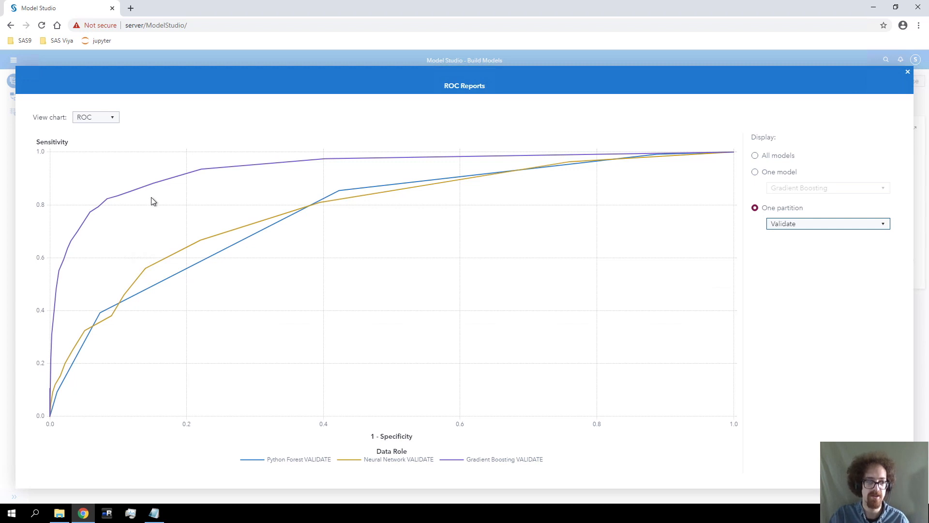
left_click(908, 72)
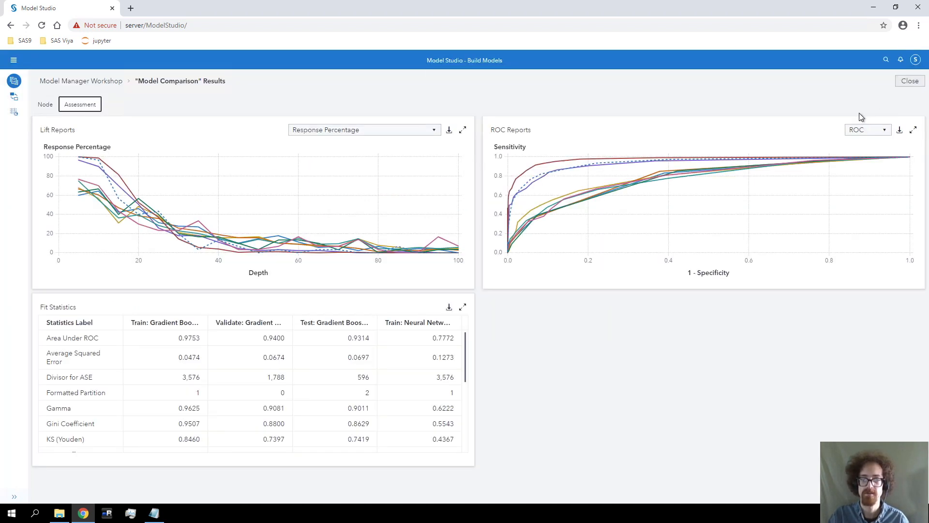
left_click(909, 82)
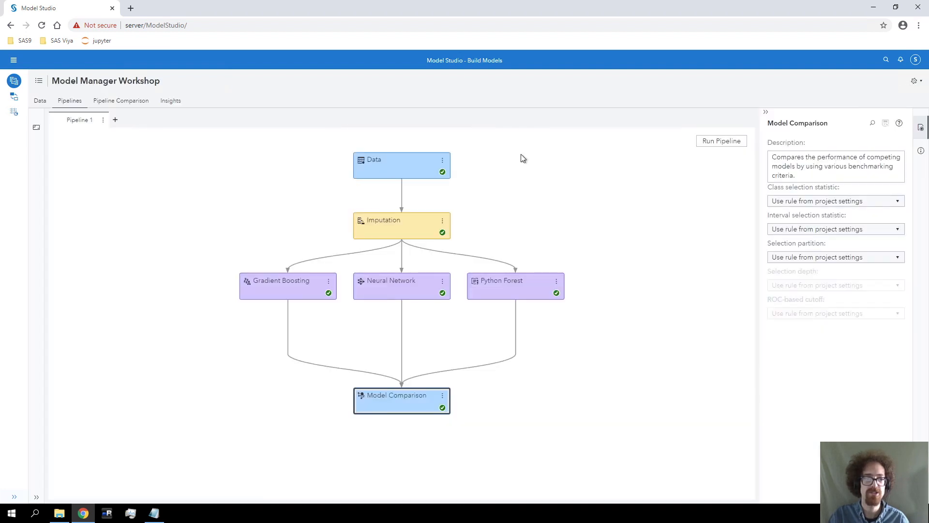
Step: Register the champion Gradient Boosting model from the project's pipeline comparison
left_click(139, 105)
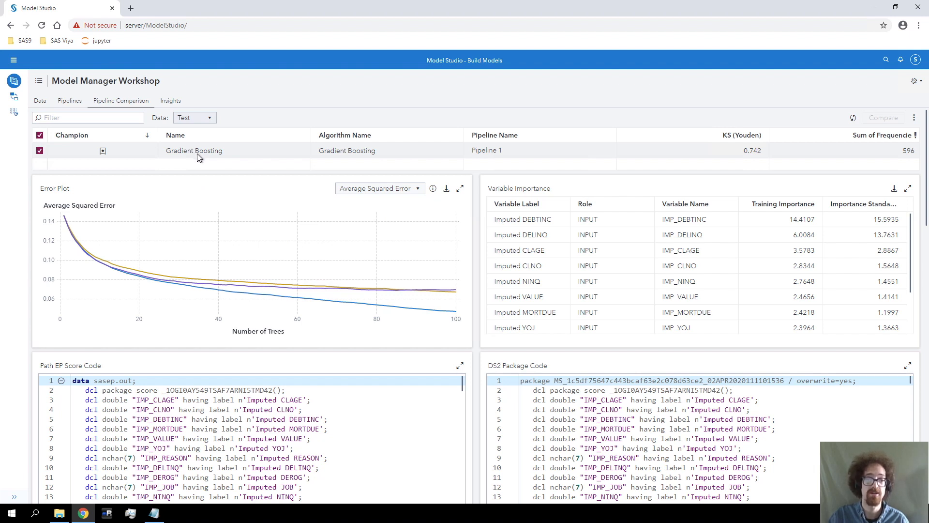
left_click(915, 120)
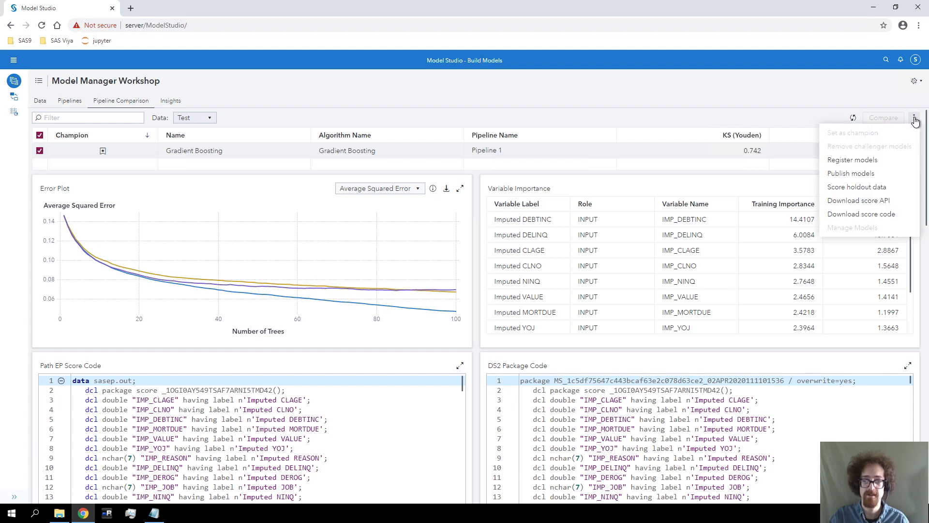
left_click(864, 160)
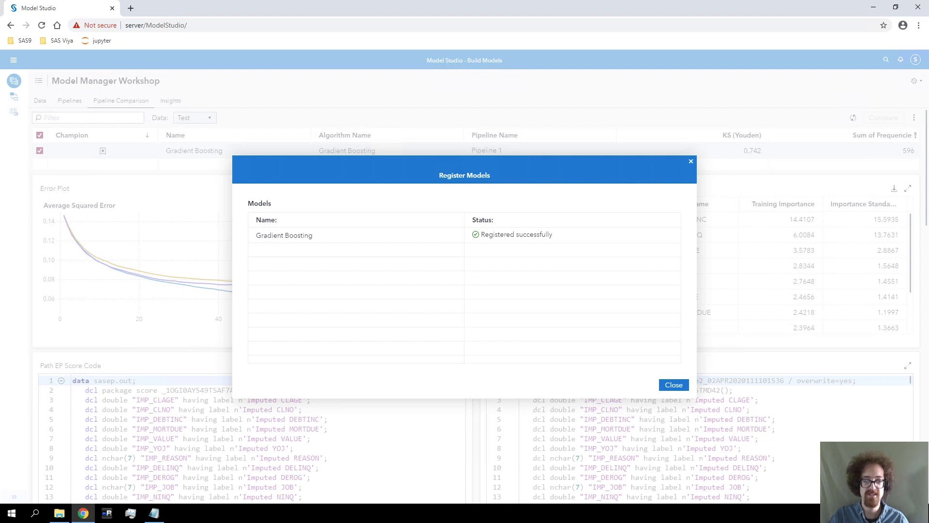
Step: Close the model registration report and switch to SAS Model Manager to manage the registered models
left_click(674, 385)
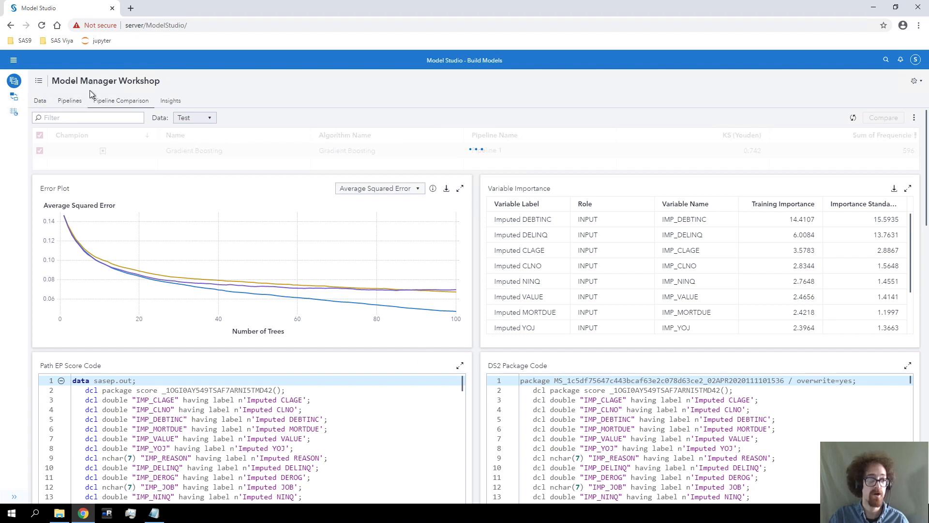
left_click(14, 63)
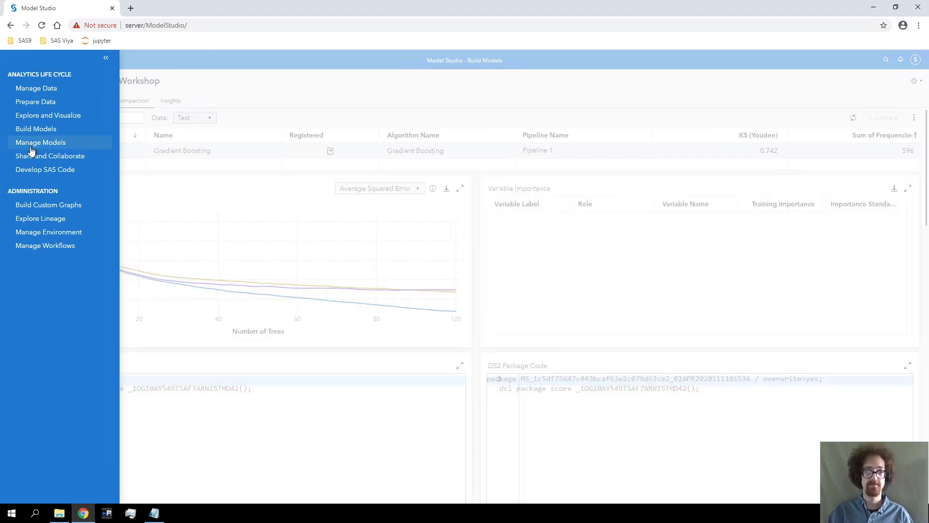
left_click(31, 150)
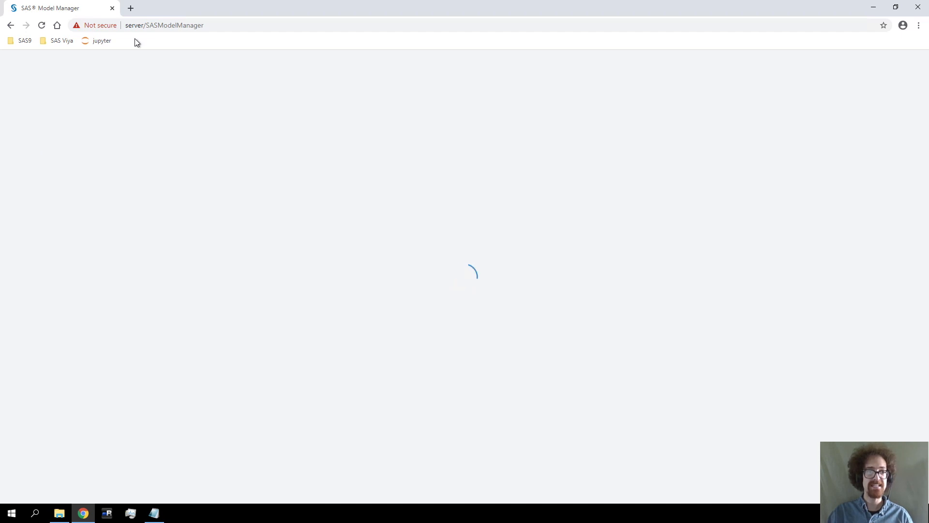
left_click_drag(144, 25, 212, 27)
left_click(212, 26)
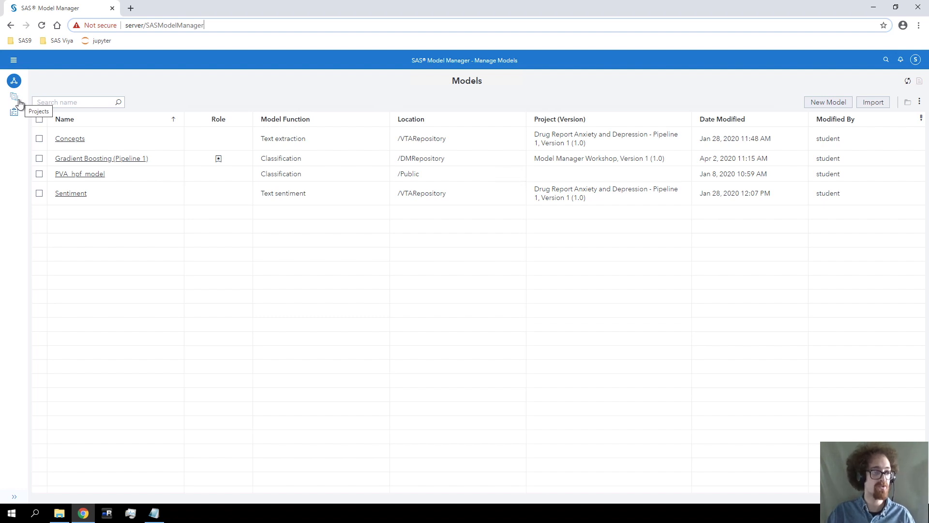
Step: Open the Model Manager Workshop project from the project list and look at its input and output variables
left_click(10, 499)
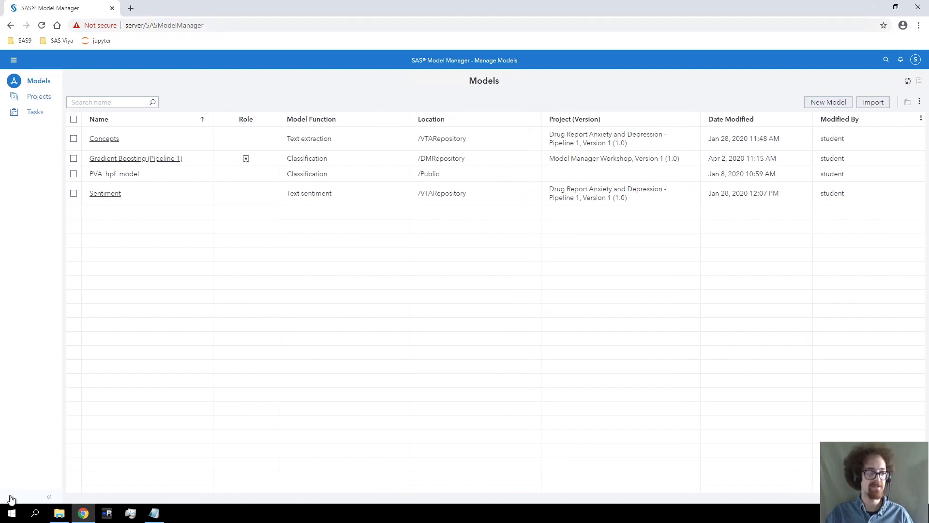
left_click(38, 99)
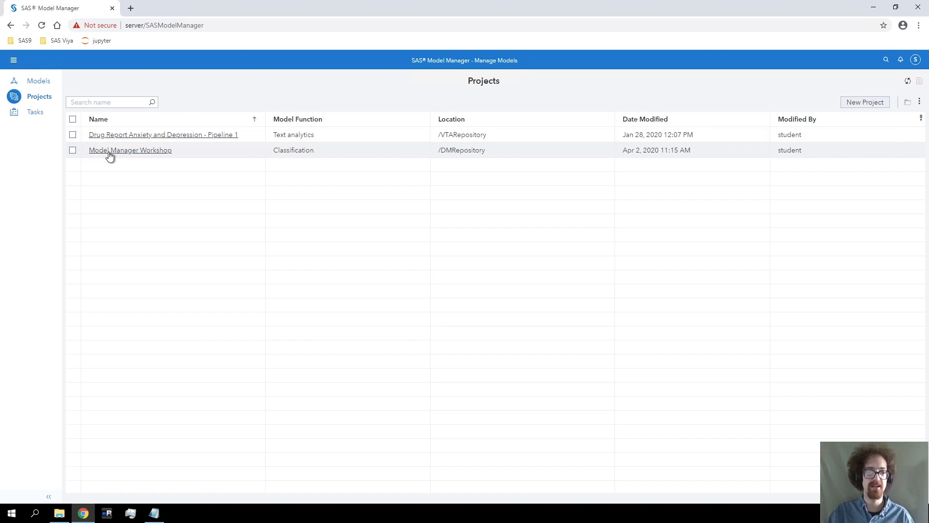
left_click(110, 151)
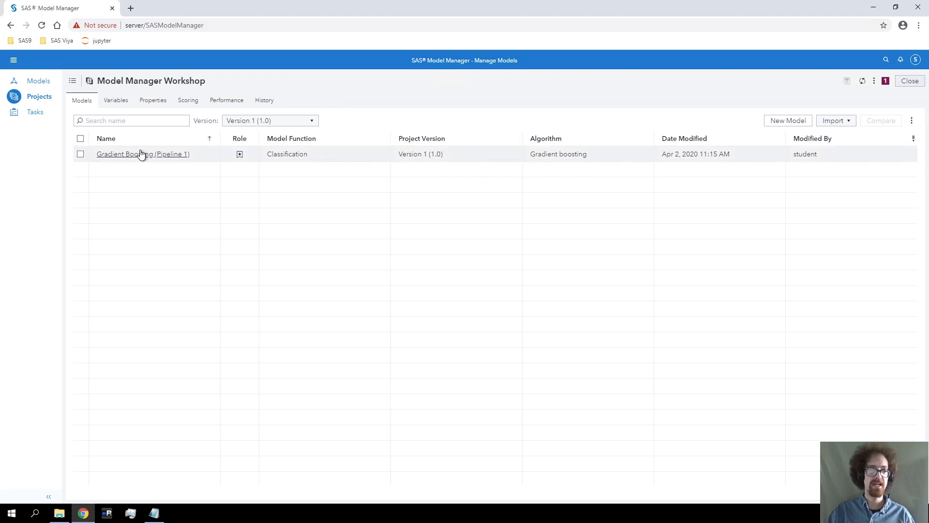
left_click(121, 103)
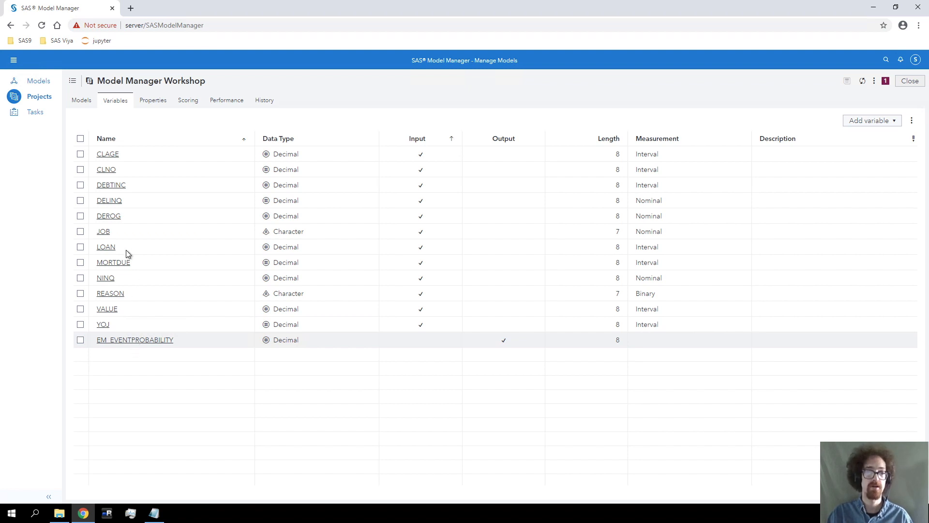
Step: In the project's general properties, set the target variable to BAD, the target event value to 1 and the target values to 1 0
left_click(152, 102)
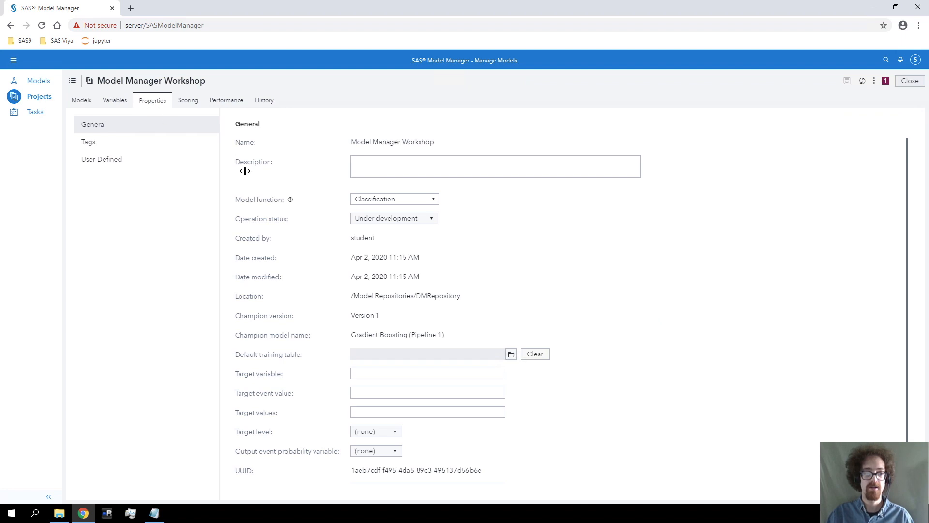
left_click(432, 166)
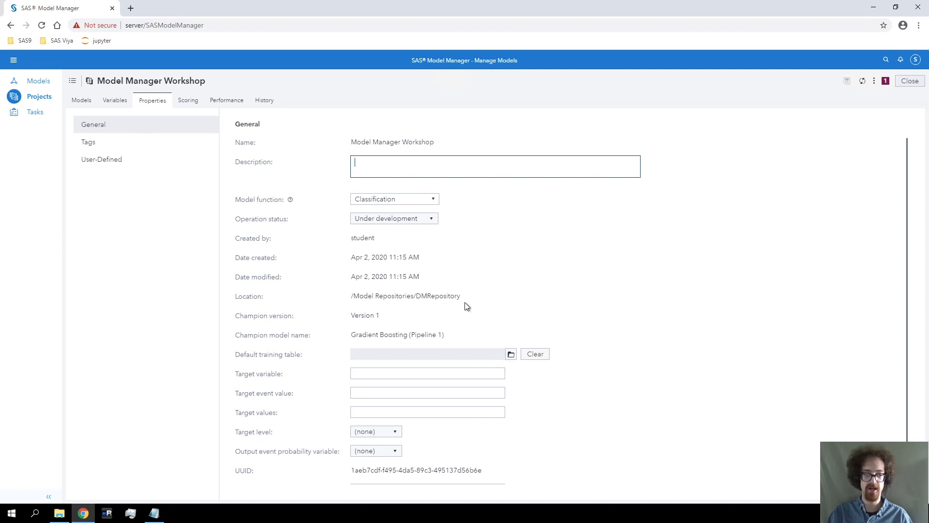
left_click(419, 374)
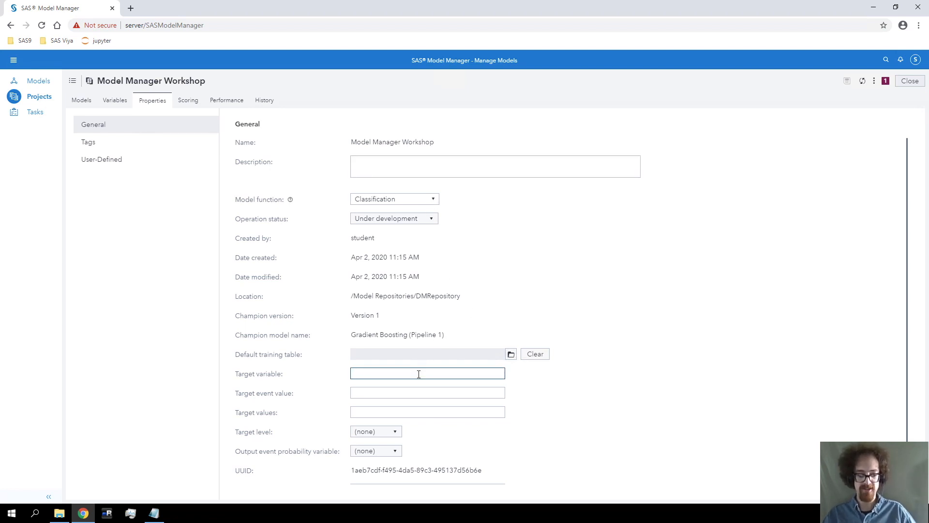
type("BAD")
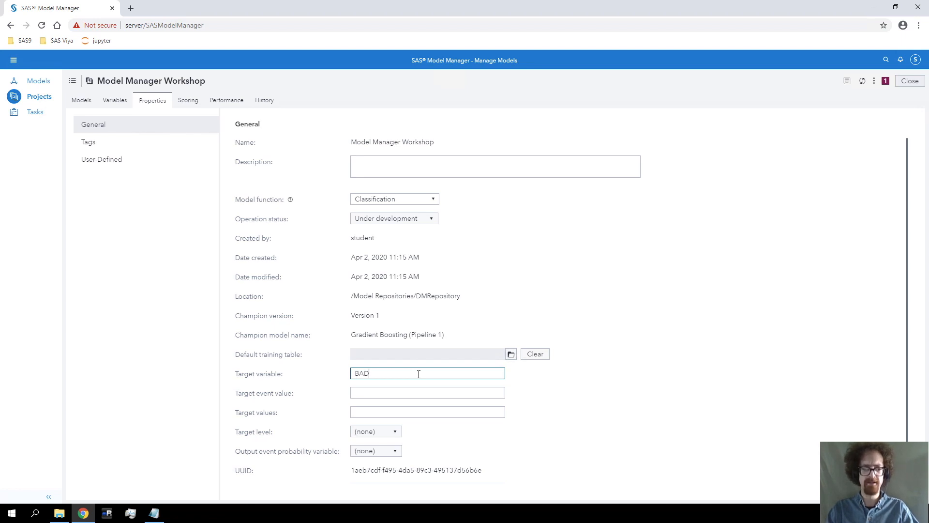
key("Tab")
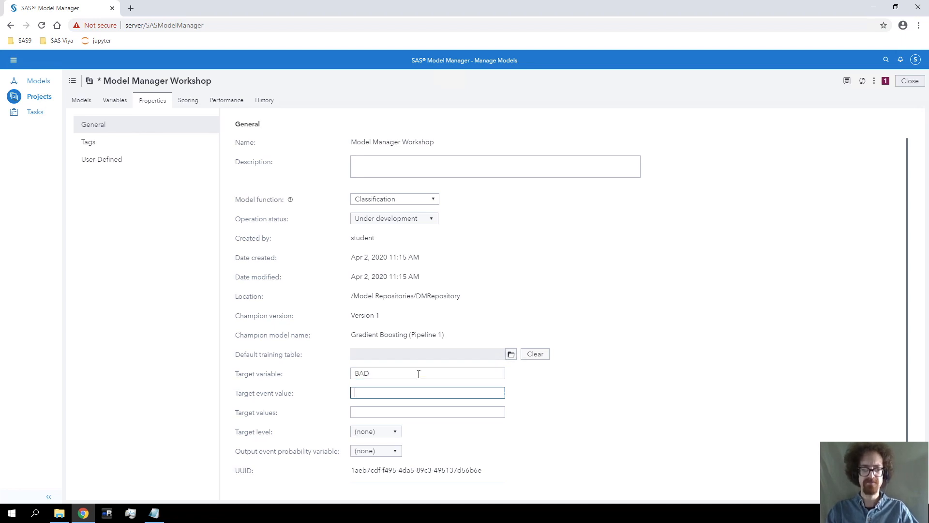
type("1")
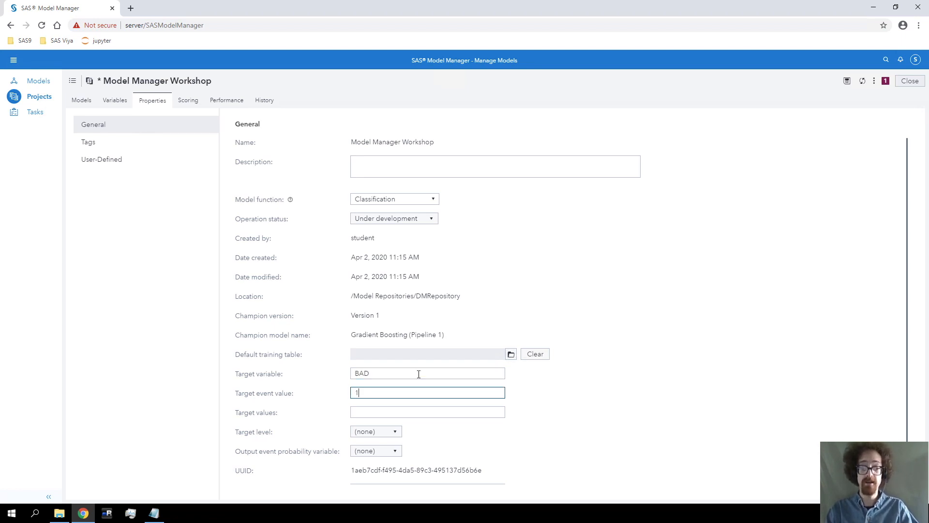
key("Tab")
type("1 0")
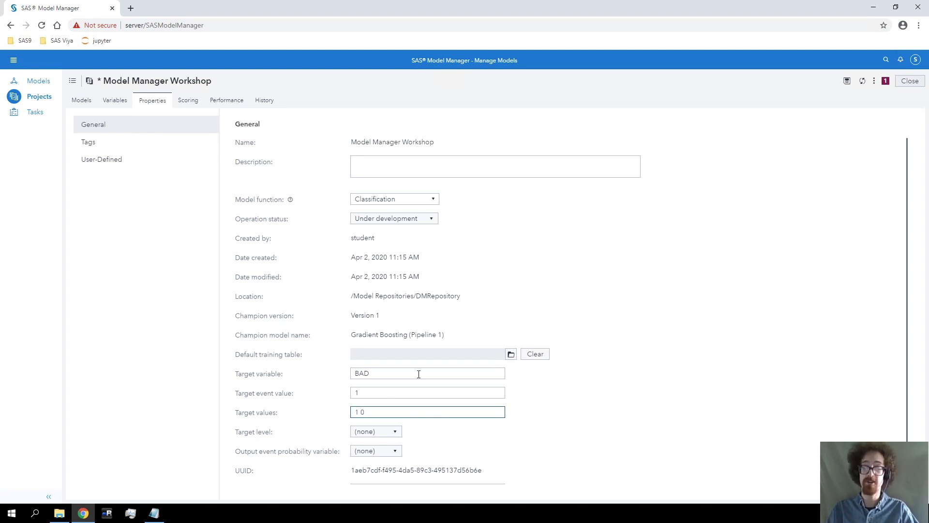
Step: Set the target level to Binary and the output event probability variable to EM_EVENTPROBABILITY, and save the project properties
left_click(391, 433)
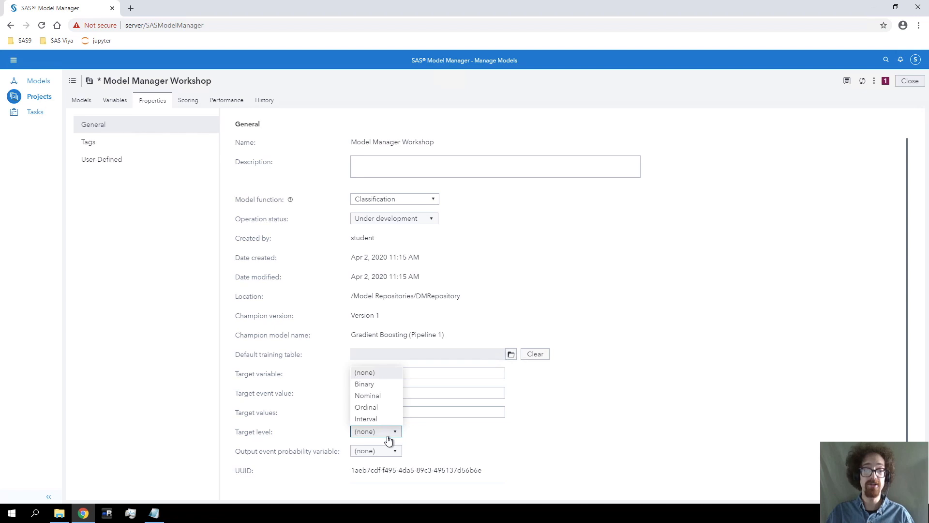
left_click(372, 386)
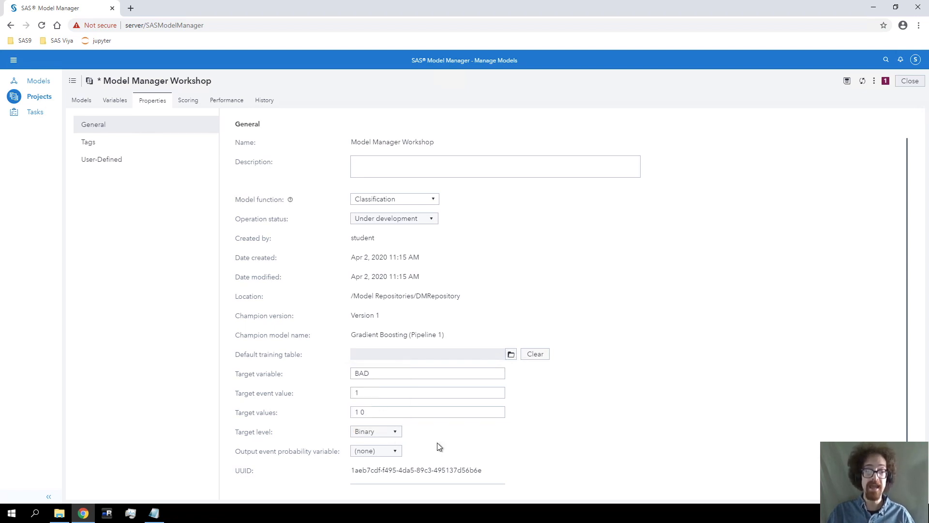
scroll(439, 446, "down", 1)
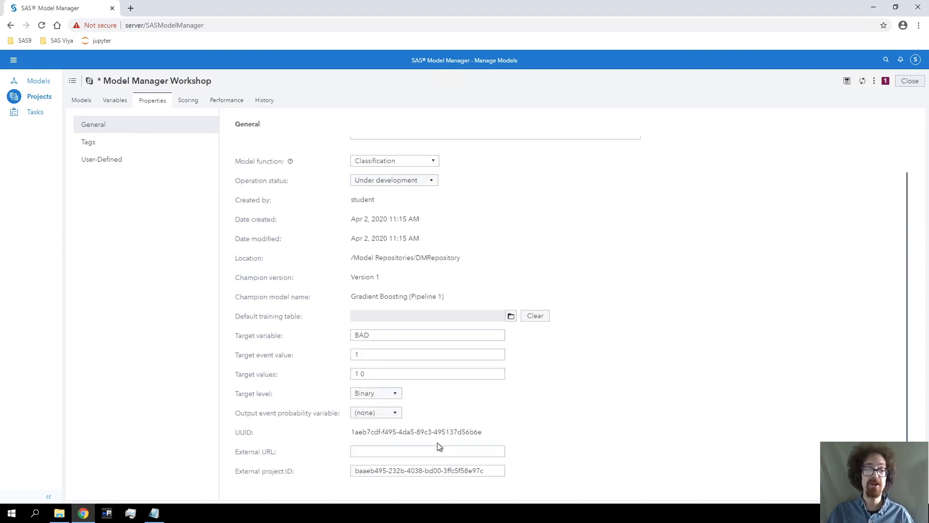
left_click(396, 414)
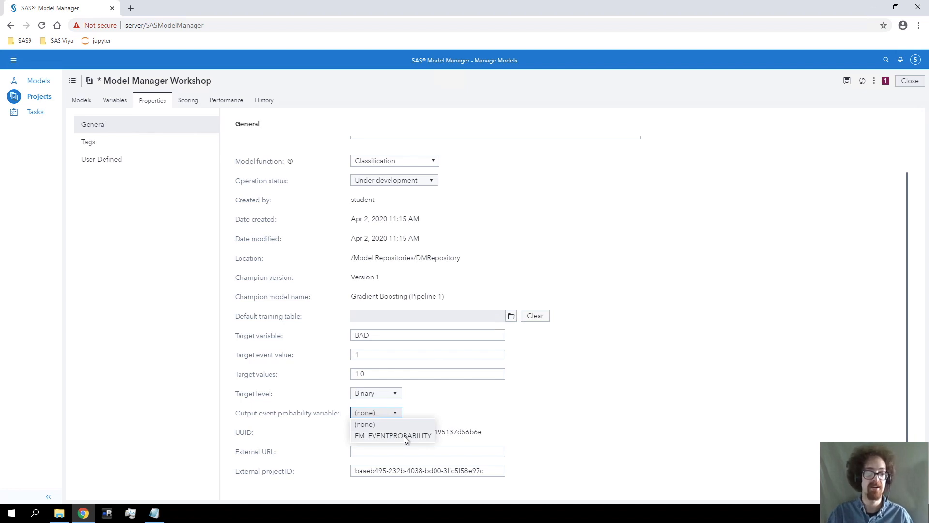
left_click(404, 436)
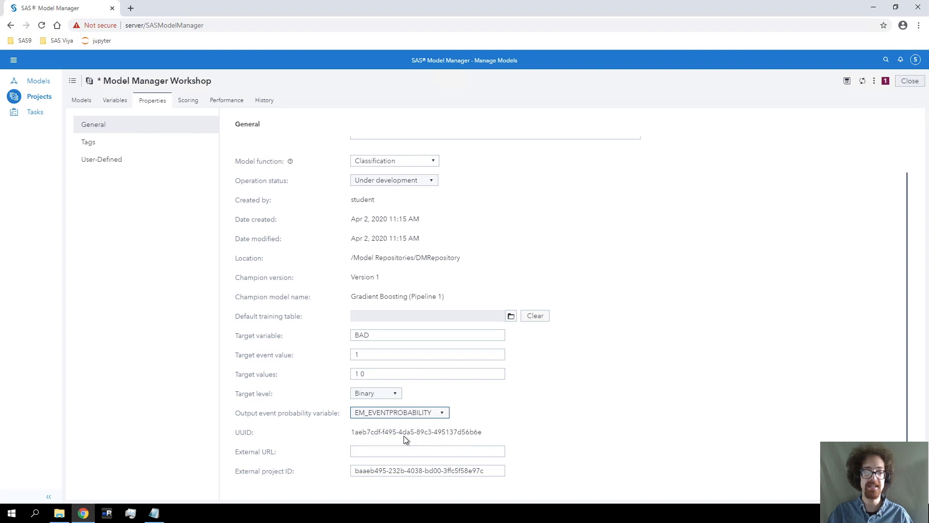
left_click(847, 81)
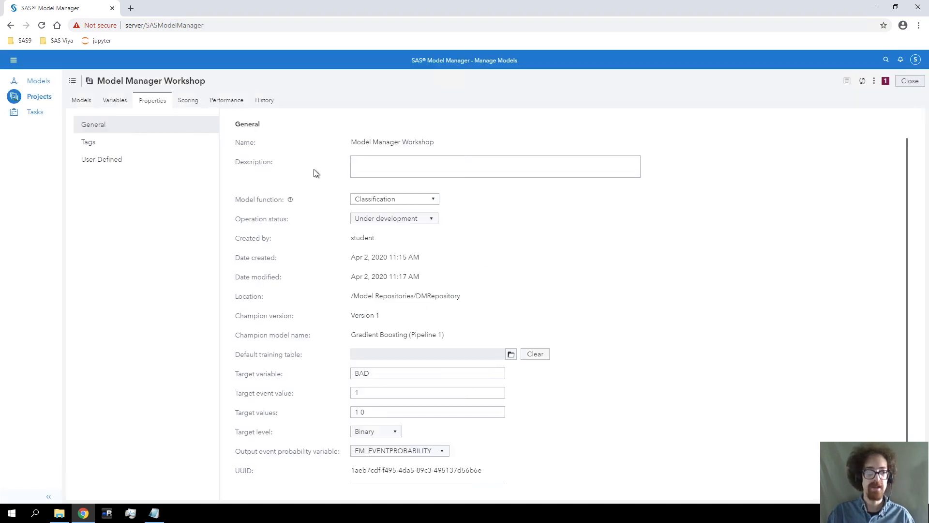
Step: Look at the project's scoring tests and return to its list of models
left_click(189, 104)
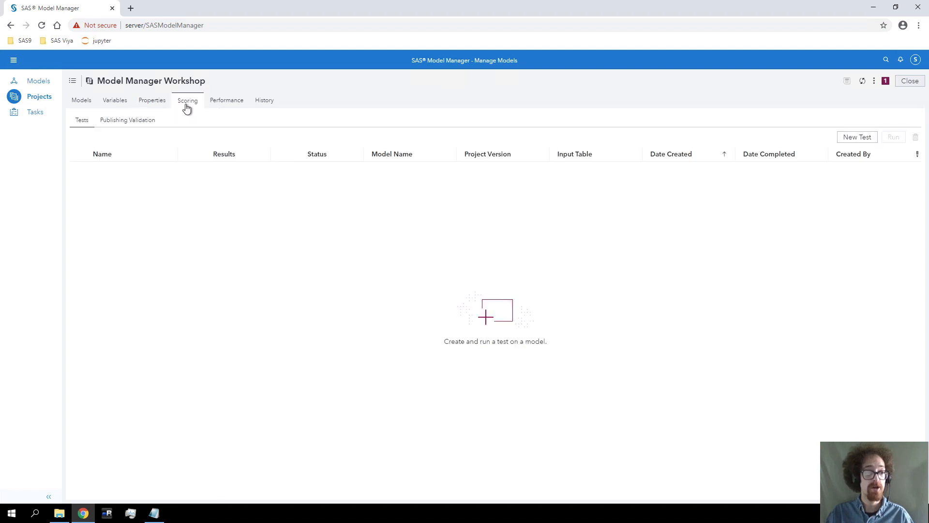
left_click(88, 100)
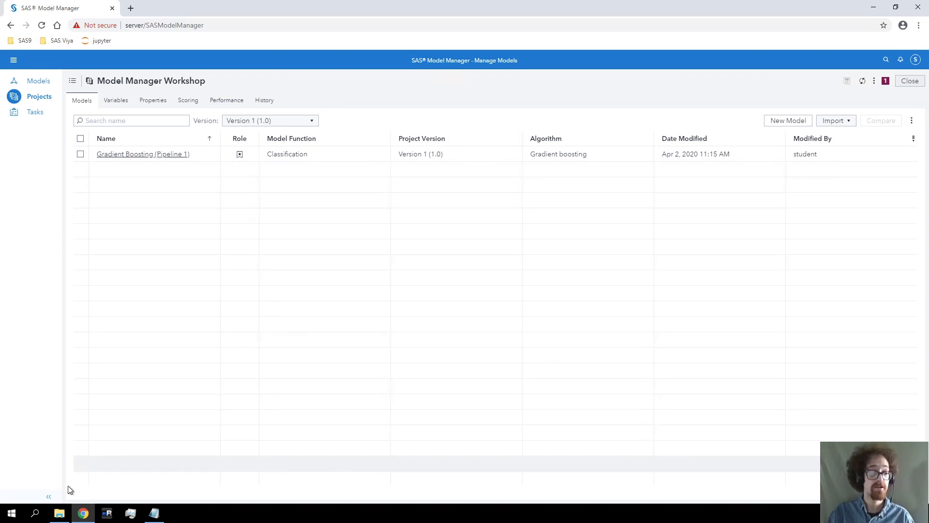
Step: Switch to File Explorer, open R_Logistic_Regression_Code.txt from the S20HIDV folder in Notepad, and enlarge its text for reading
mouse_move(61, 517)
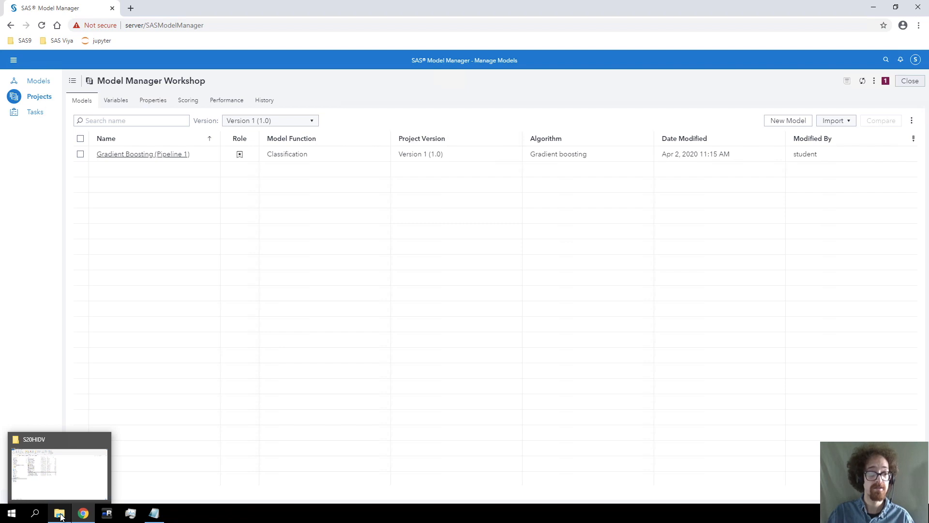
left_click(61, 517)
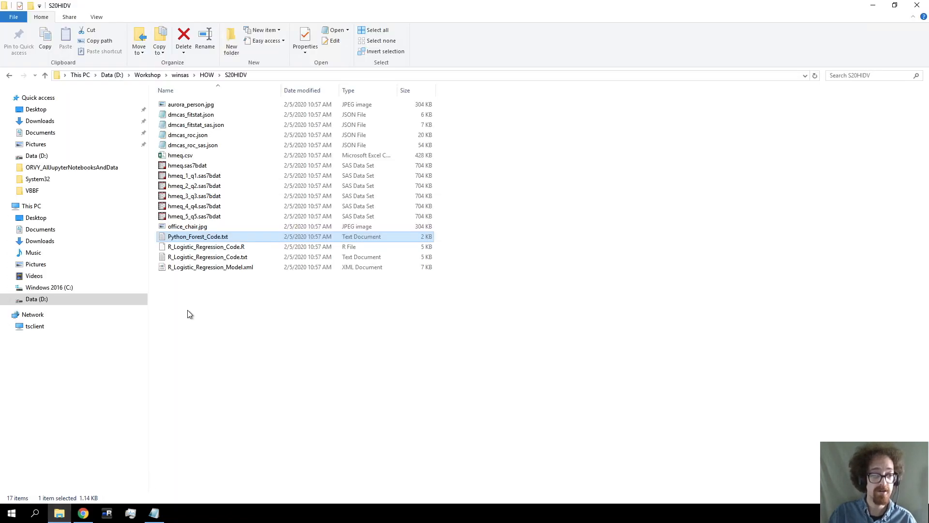
double_click(189, 257)
left_click(583, 56)
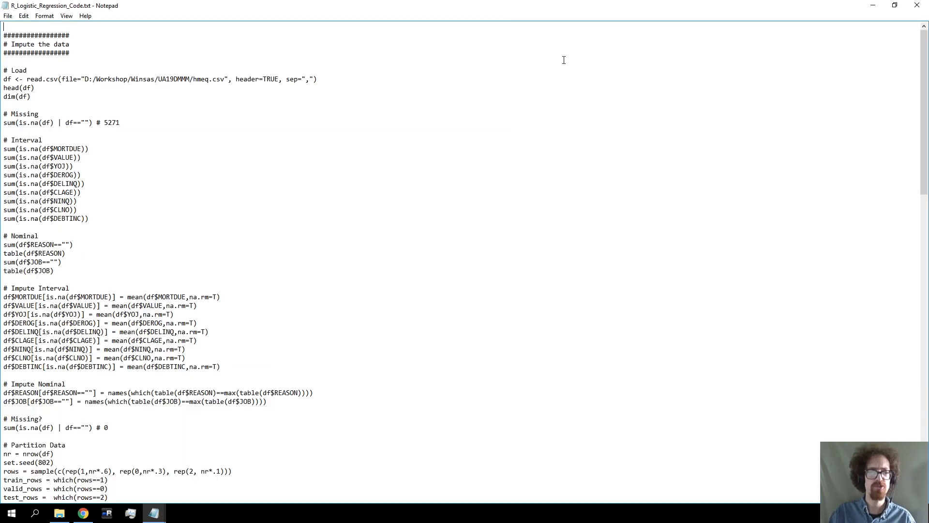
left_click(50, 16)
left_click(52, 35)
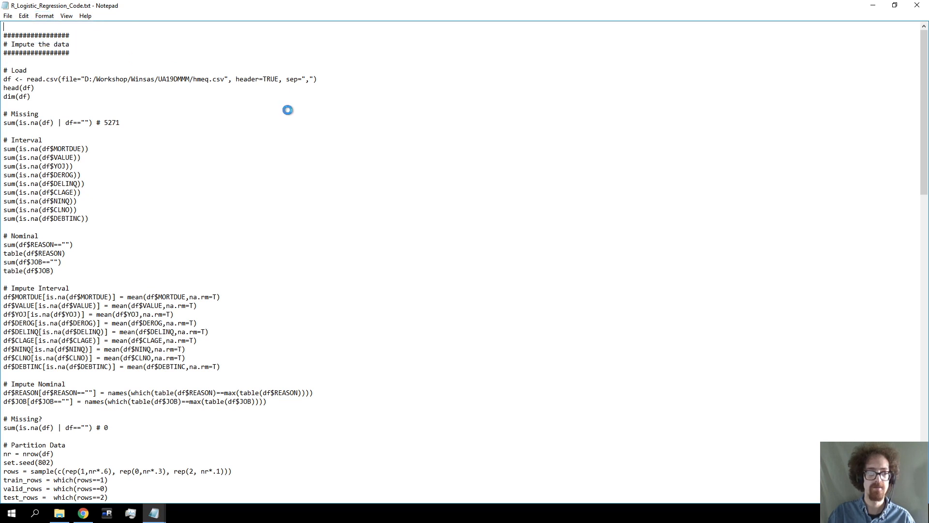
scroll(199, 259, "up", 9, "ctrl")
left_click(199, 260)
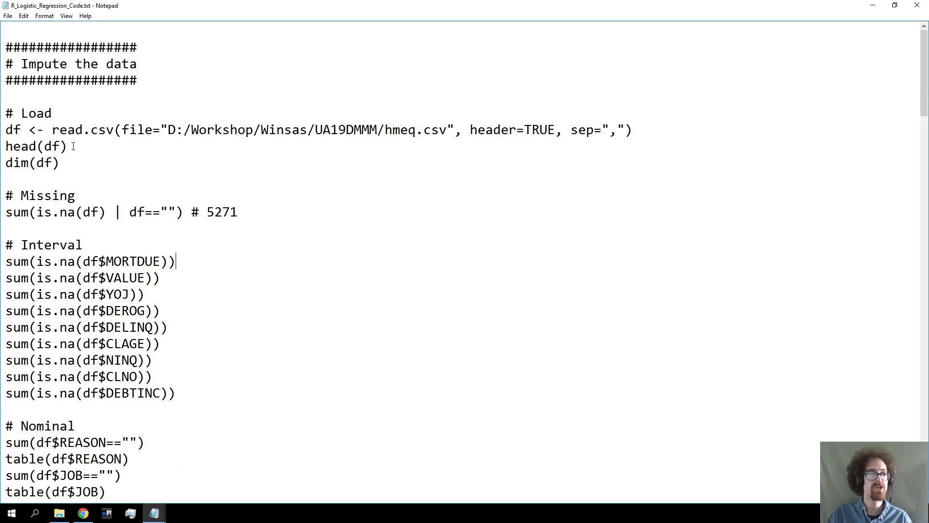
Step: Review the R code that loads hmeq.csv, counts missing values, imputes interval and nominal variables, and partitions the data
left_click_drag(16, 116, 75, 131)
left_click(149, 132)
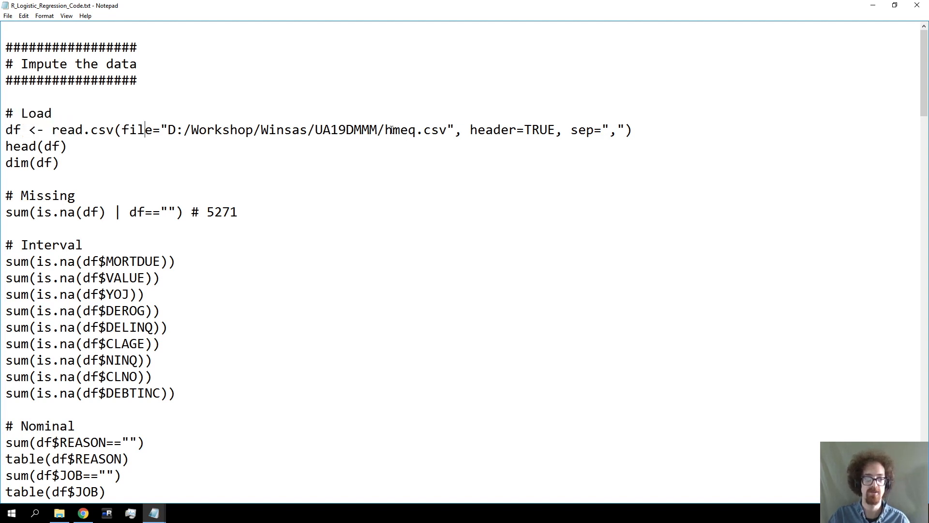
scroll(355, 168, "down", 1)
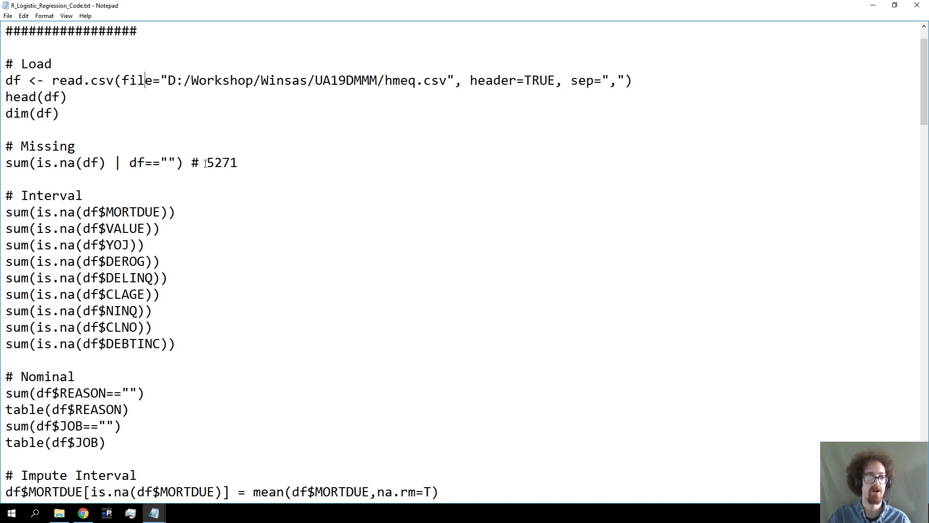
scroll(139, 284, "down", 3)
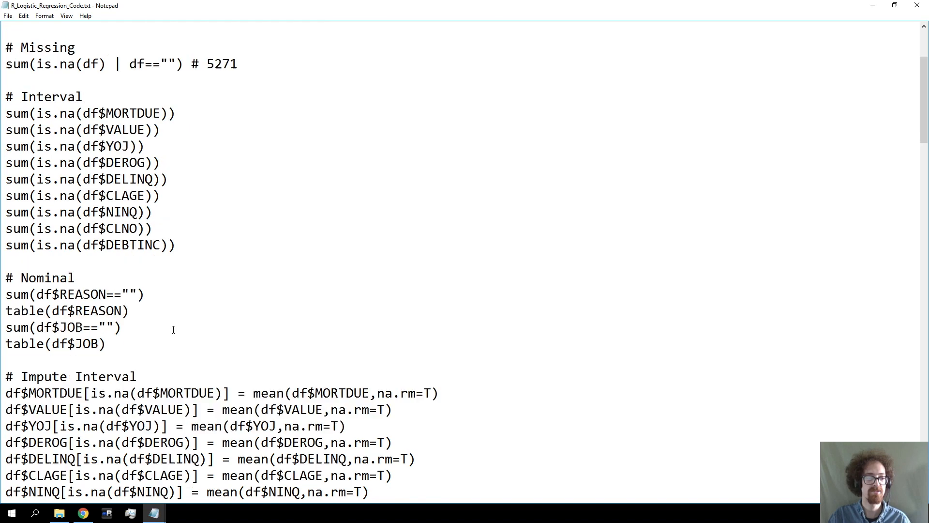
scroll(182, 358, "down", 1)
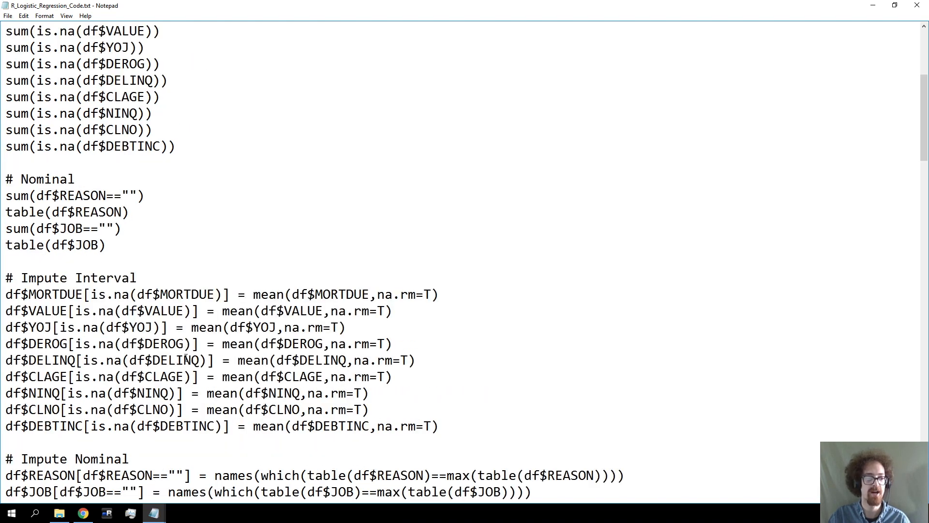
scroll(186, 358, "down", 8)
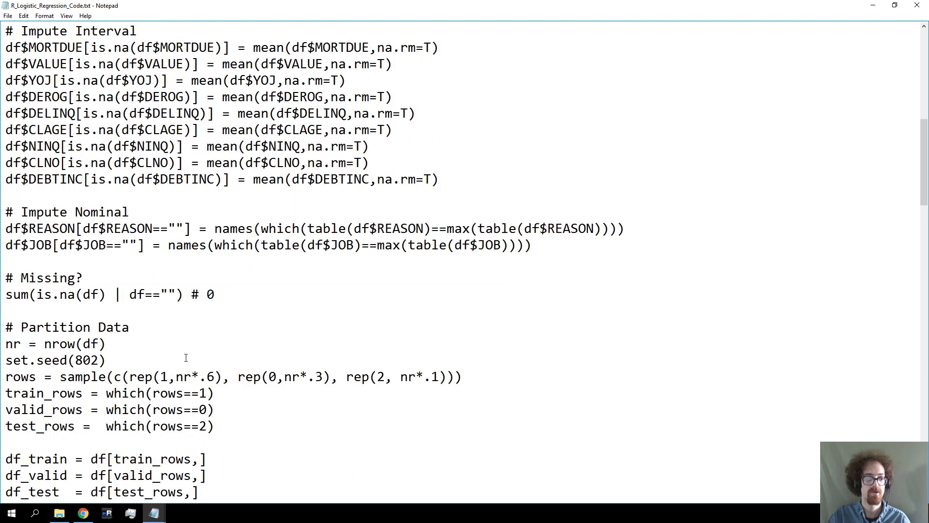
scroll(186, 358, "down", 1)
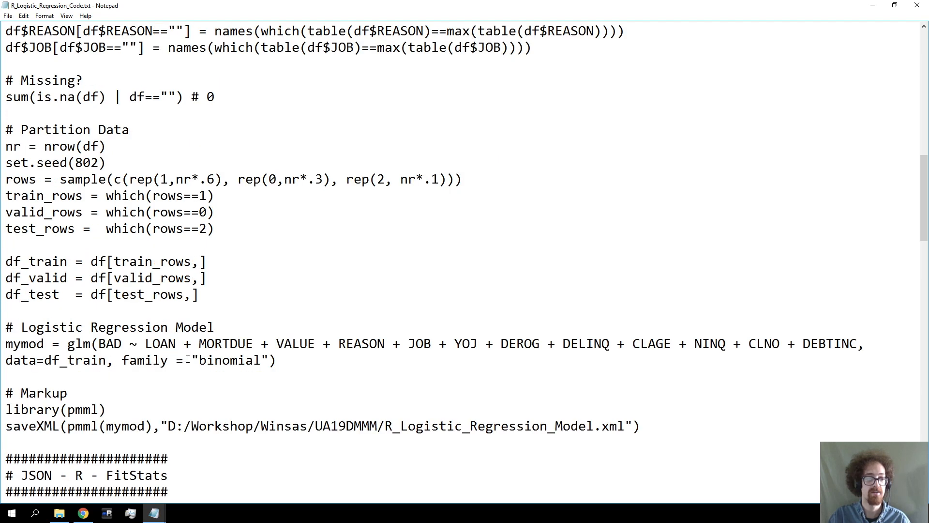
Step: Examine the data preparation code and the glm call that fits BAD as a binomial logistic regression, including its list of predictors
left_click_drag(277, 360, 2, 334)
left_click_drag(199, 295, 7, 17)
scroll(288, 401, "down", 1)
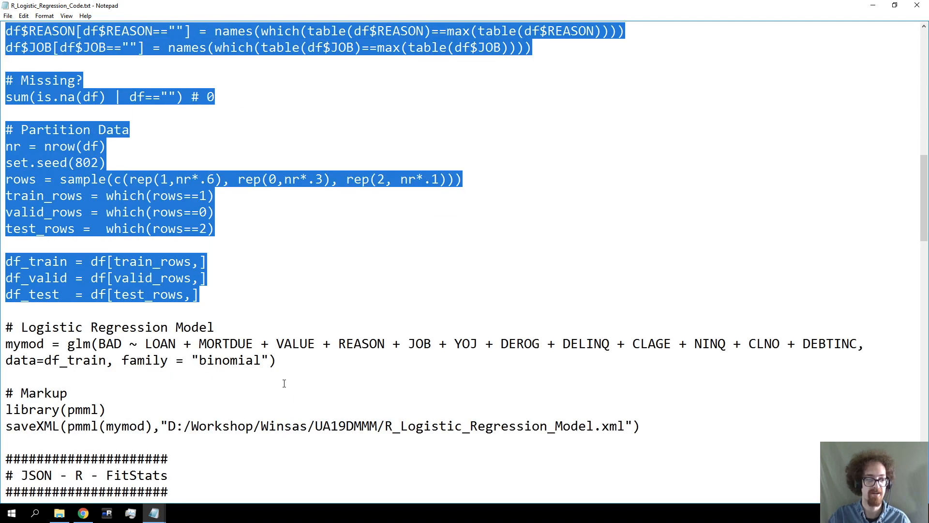
left_click_drag(295, 375, 4, 344)
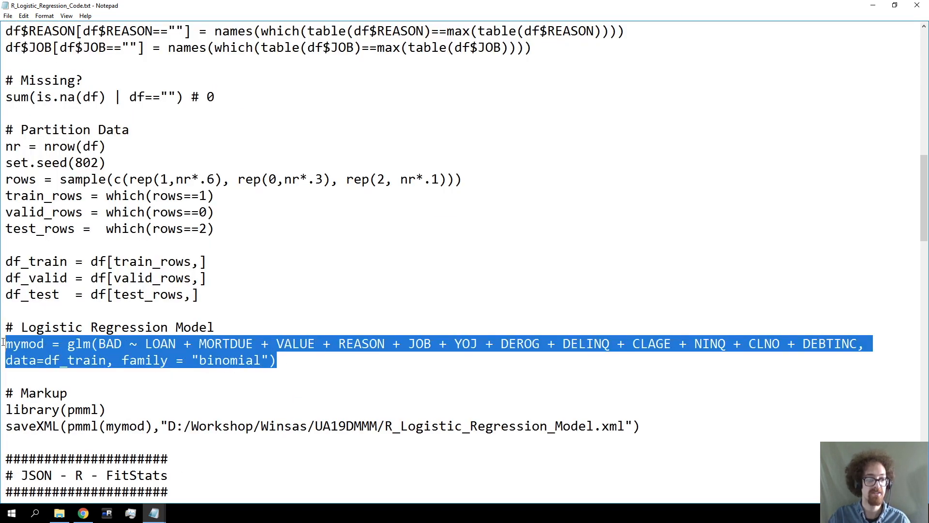
left_click(50, 344)
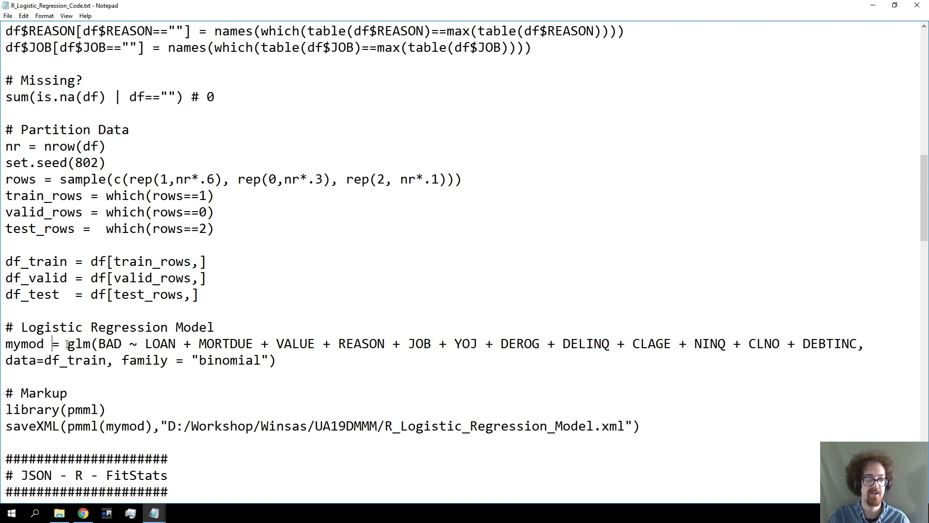
left_click_drag(98, 343, 864, 338)
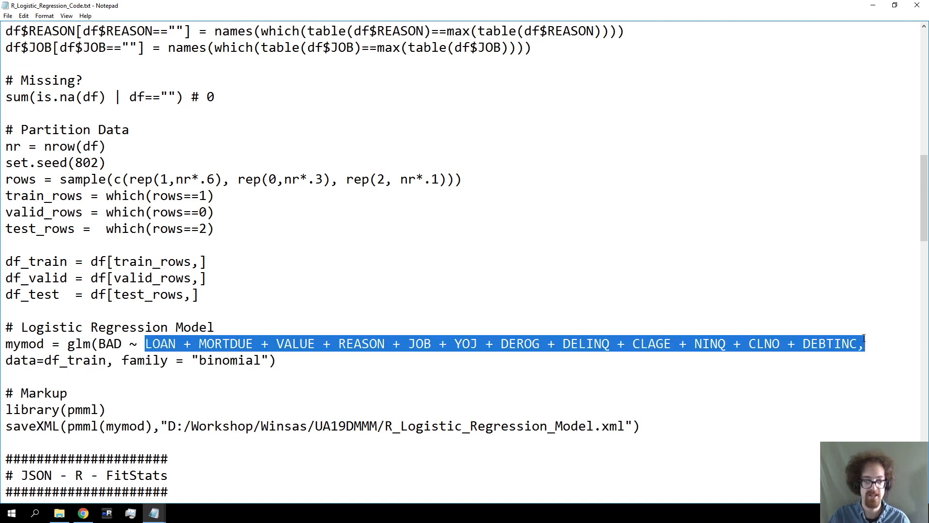
left_click(103, 403)
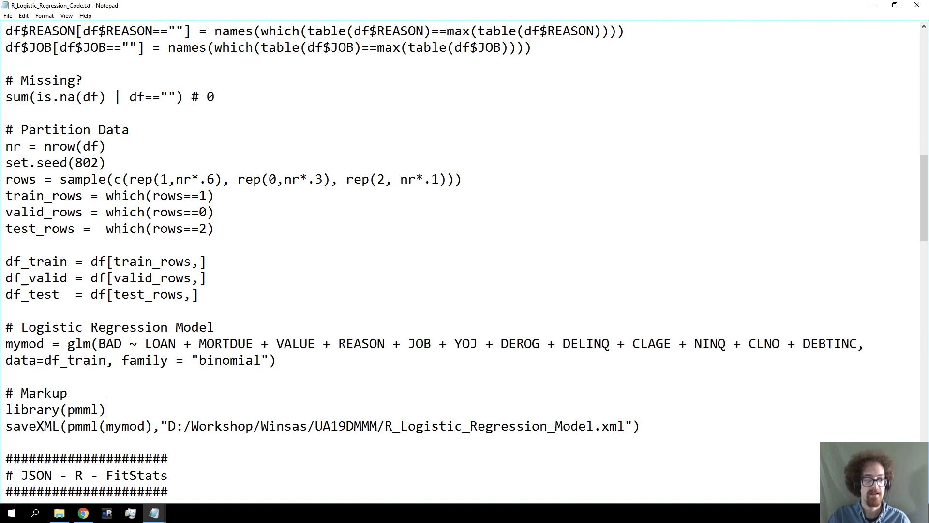
Step: Examine the Markup code that loads the pmml library and saves the model as R_Logistic_Regression_Model.xml
scroll(106, 402, "down", 1)
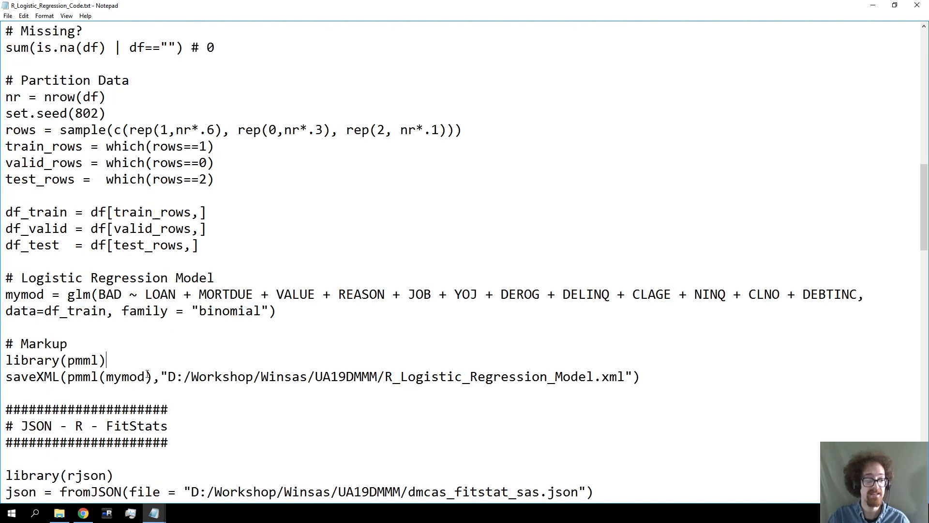
left_click_drag(4, 358, 116, 359)
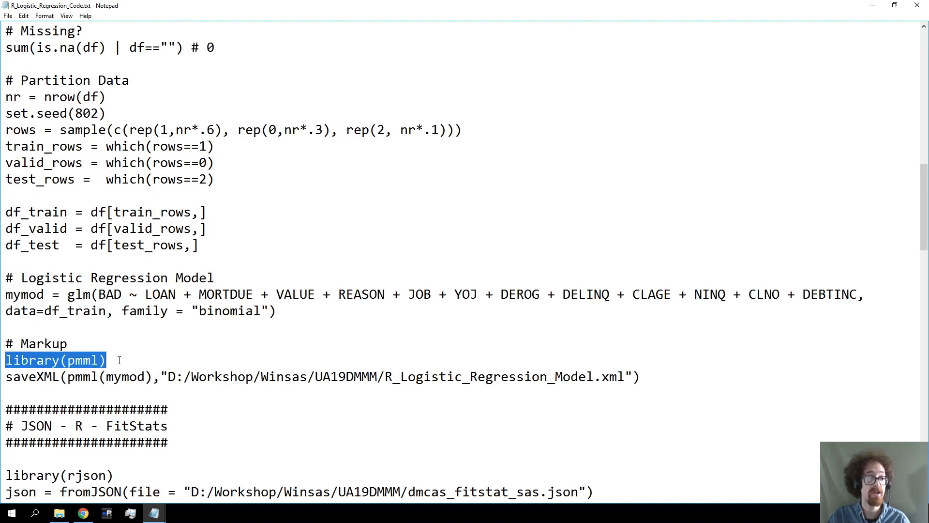
left_click(116, 359)
left_click_drag(6, 379, 690, 375)
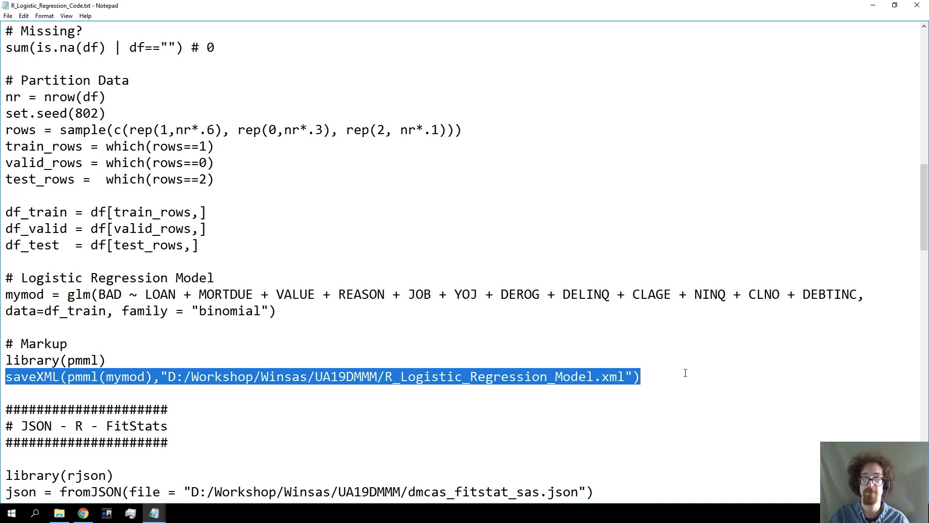
left_click_drag(686, 372, 387, 371)
left_click(394, 376)
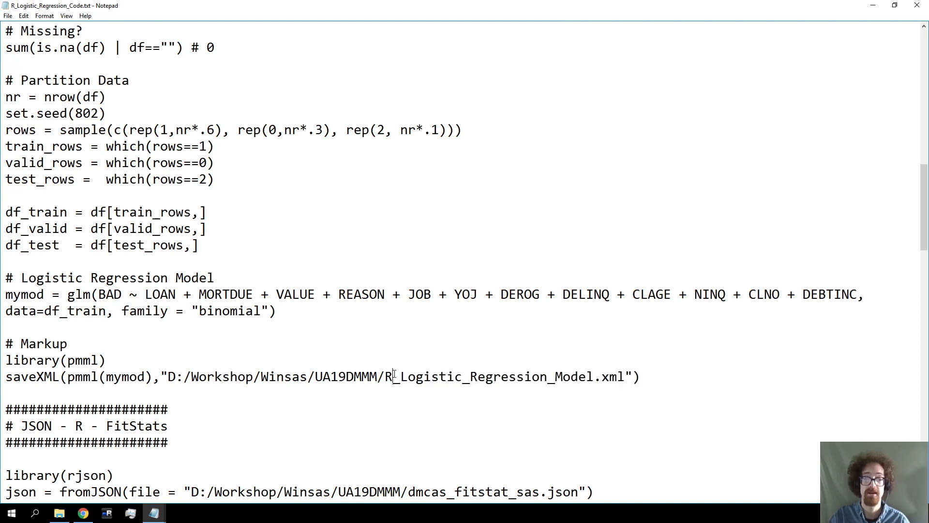
scroll(394, 374, "down", 1)
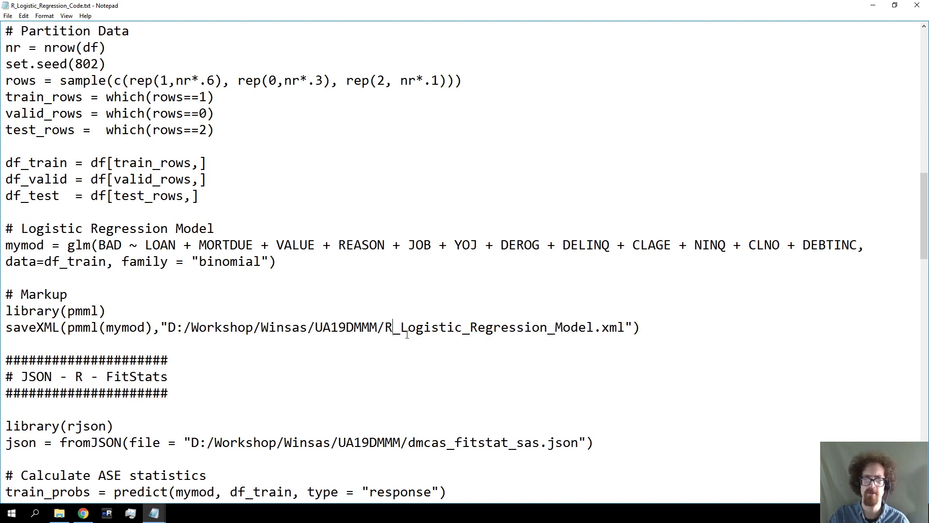
Step: Review the FitStats section that reads dmcas_fitstat_sas.json, calculates ASE and C statistics, and exports dmcas_fitstat.json
scroll(407, 333, "down", 5)
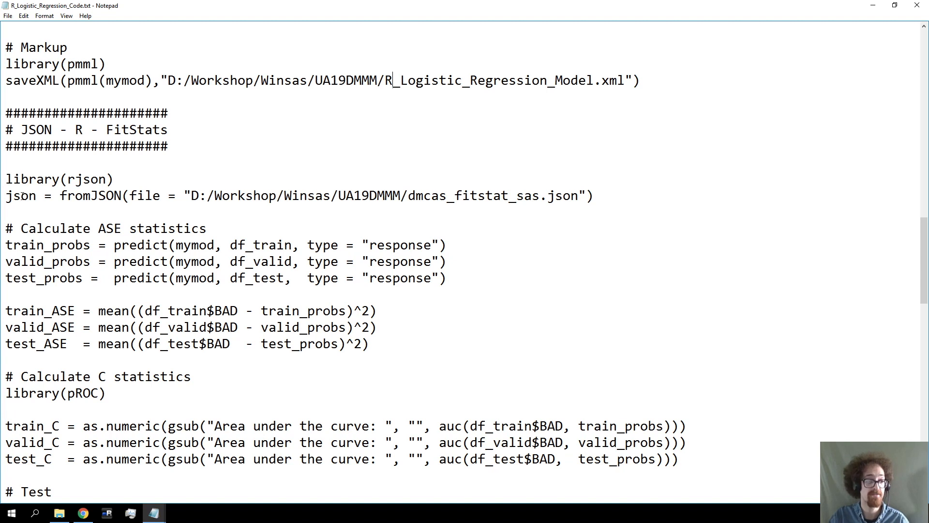
left_click_drag(6, 180, 23, 195)
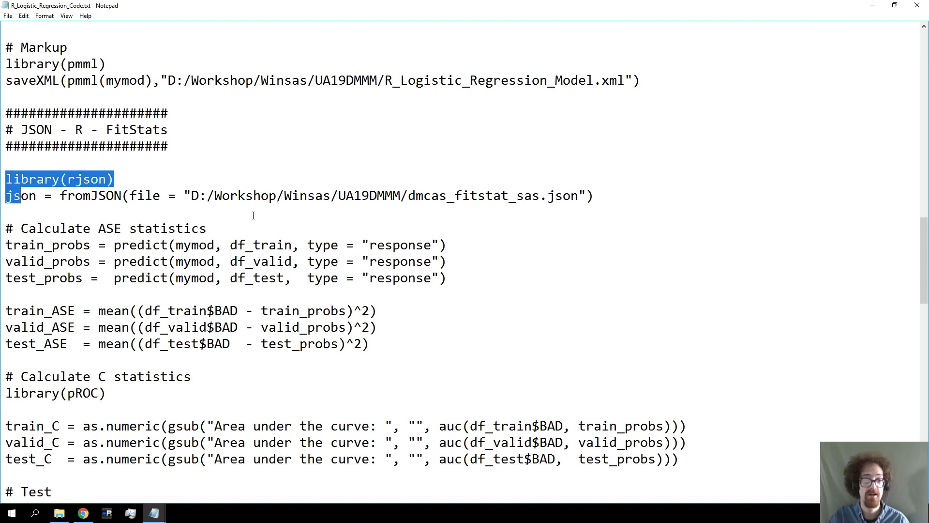
left_click_drag(410, 195, 553, 198)
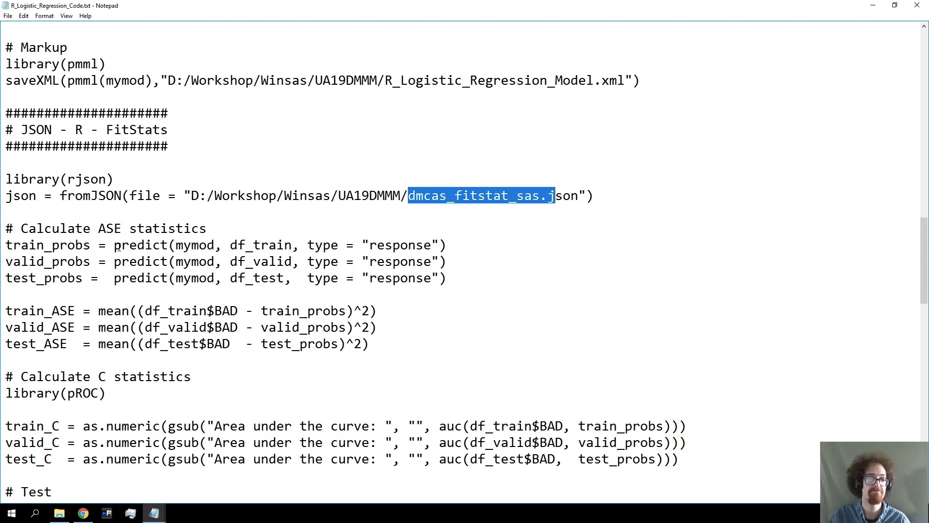
left_click(579, 196)
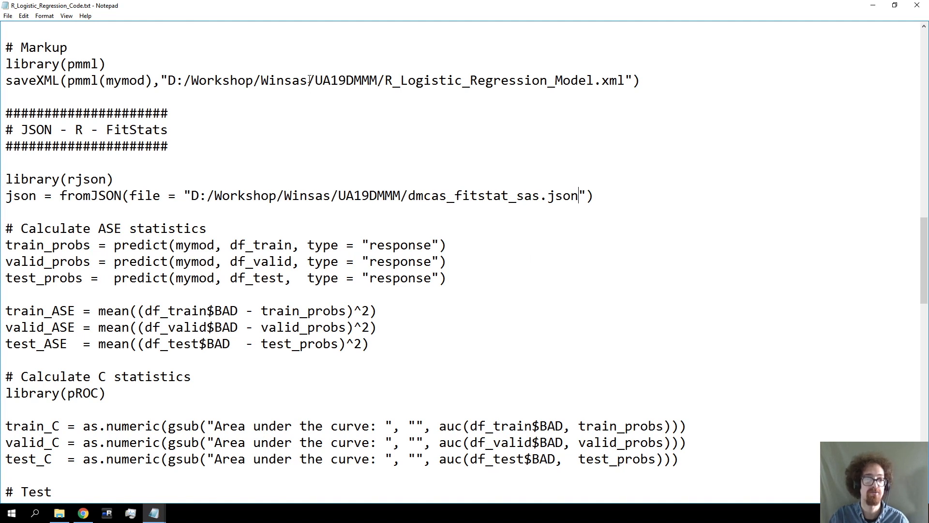
scroll(327, 169, "down", 1)
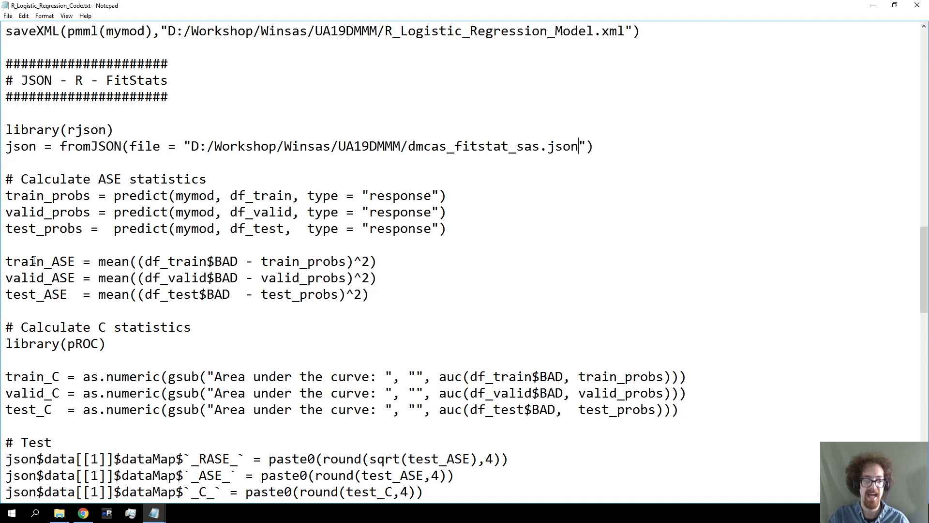
scroll(83, 319, "down", 5)
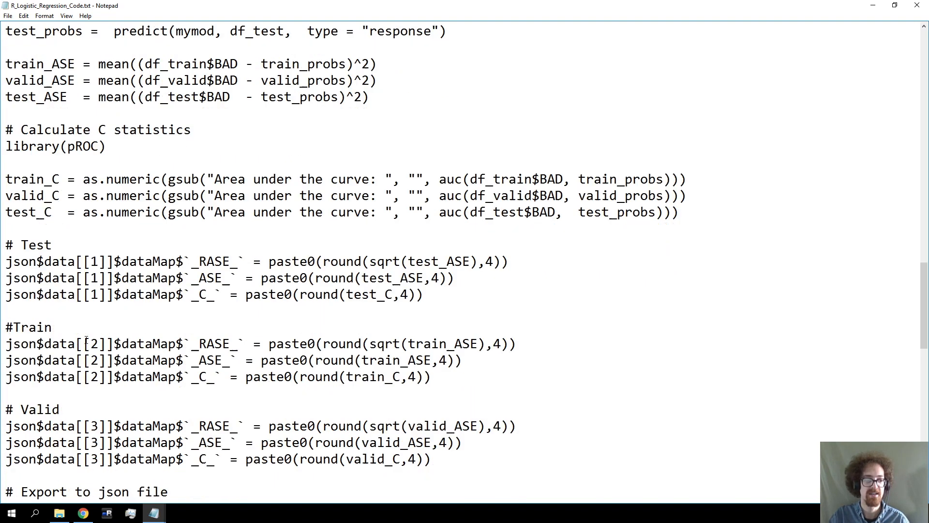
scroll(104, 313, "down", 2)
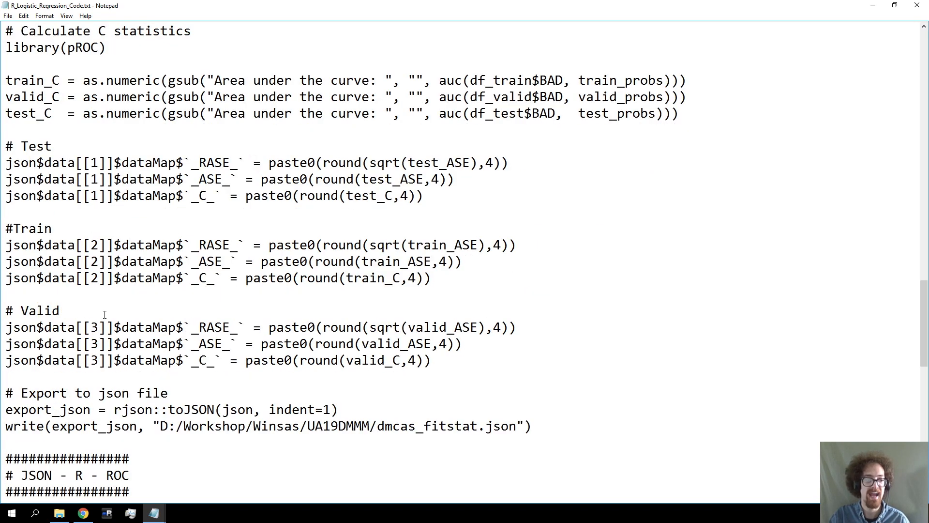
Step: Review the ROC section, from reading dmcas_roc_sas.json through the confusion matrices to the export of dmcas_roc.json
scroll(104, 314, "down", 4)
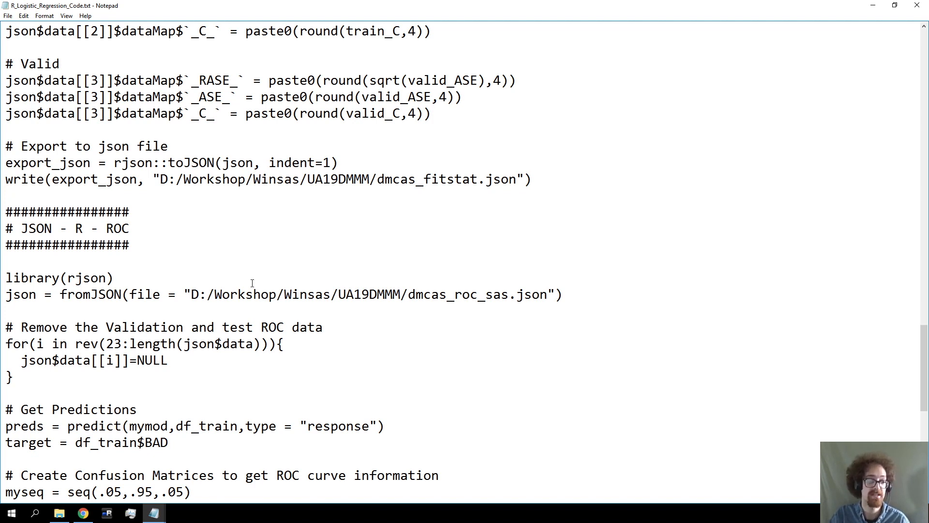
scroll(252, 283, "down", 2)
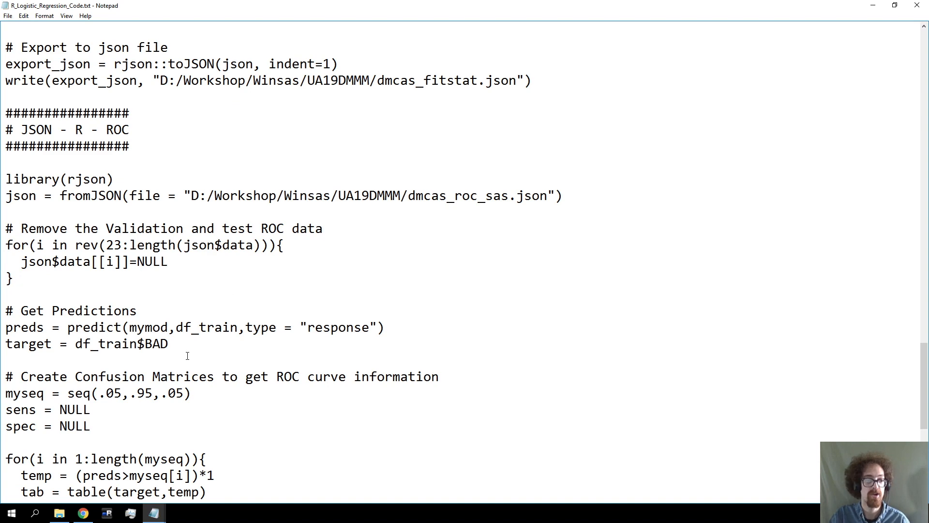
scroll(194, 343, "down", 1)
scroll(195, 344, "down", 3)
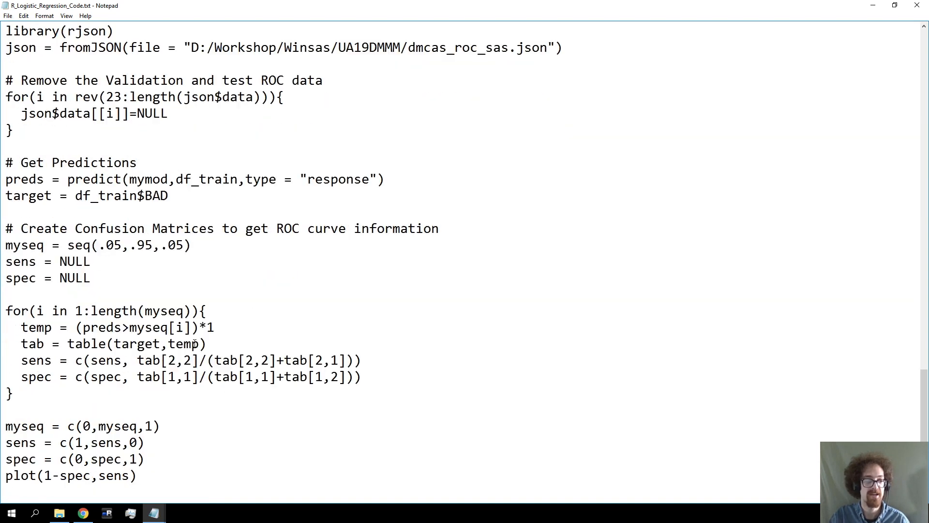
scroll(195, 343, "down", 4)
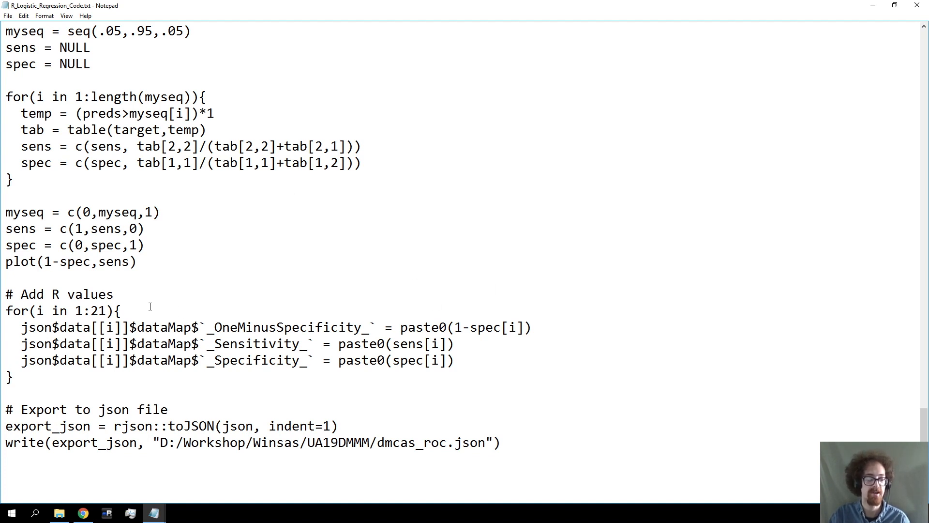
left_click_drag(495, 444, 406, 433)
left_click(406, 434)
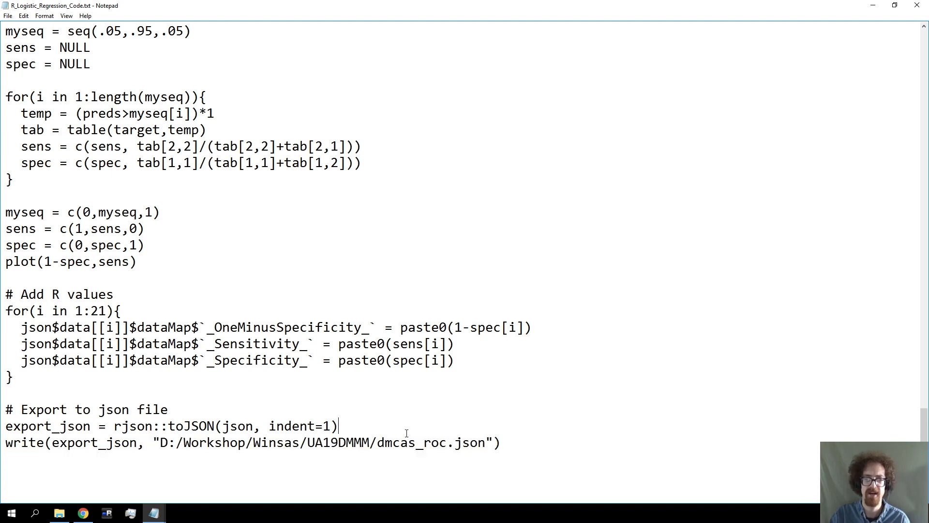
Step: Close the R code file and point out R_Logistic_Regression_Model.xml and the dmcas ROC and fit statistics JSON files in the S20HIDV folder
left_click(918, 5)
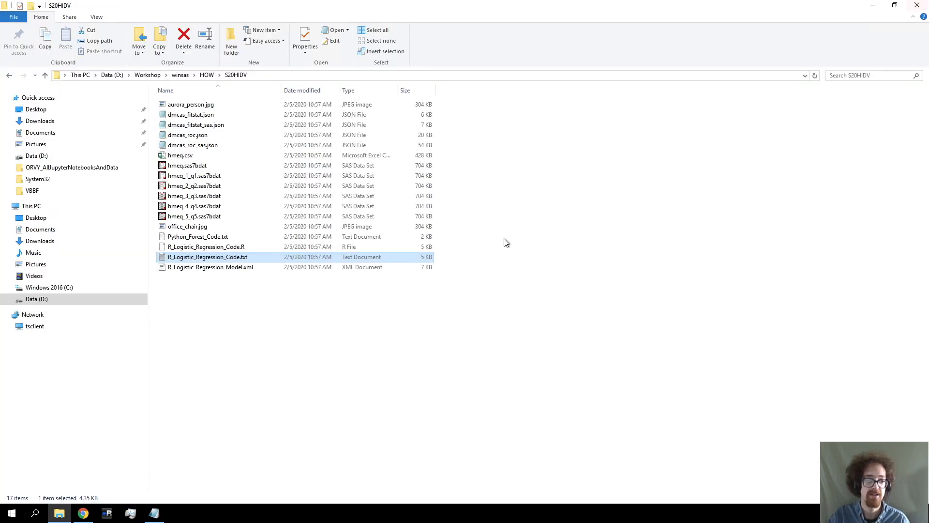
left_click(210, 269)
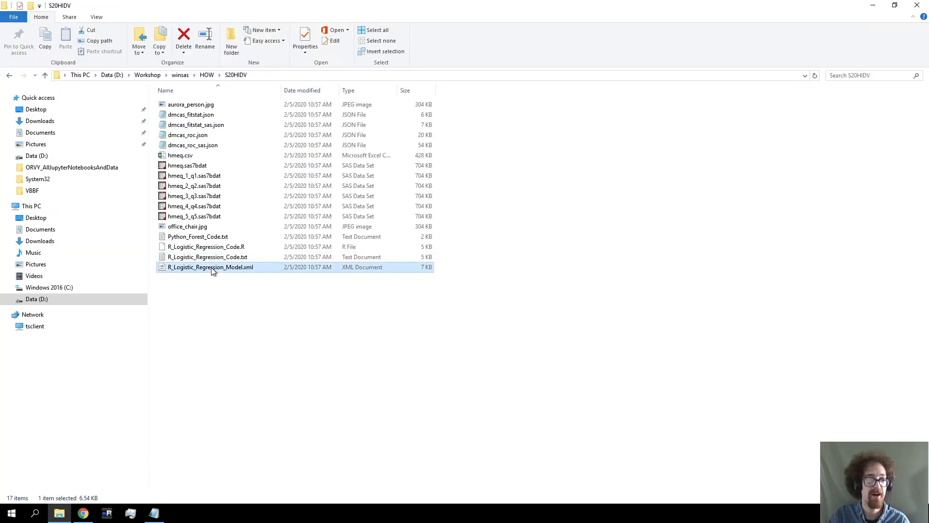
left_click(186, 147)
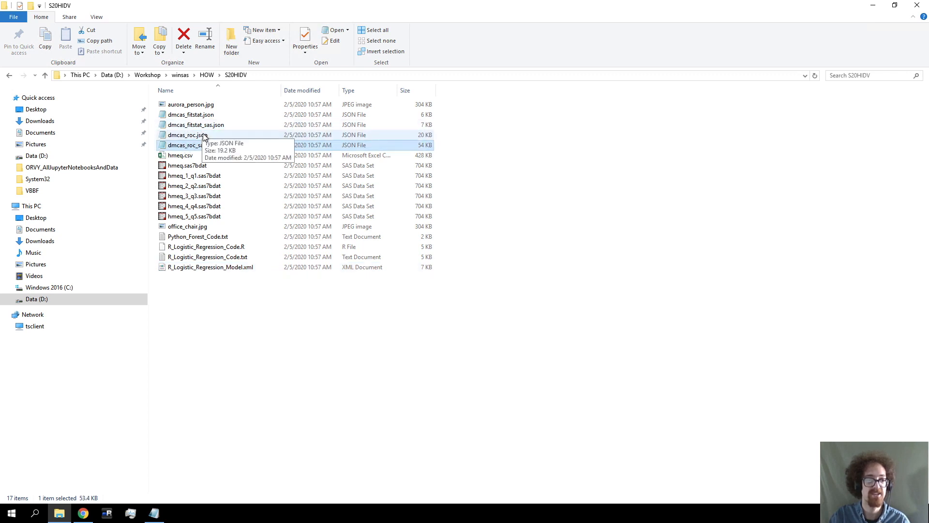
left_click(203, 137)
left_click(205, 115)
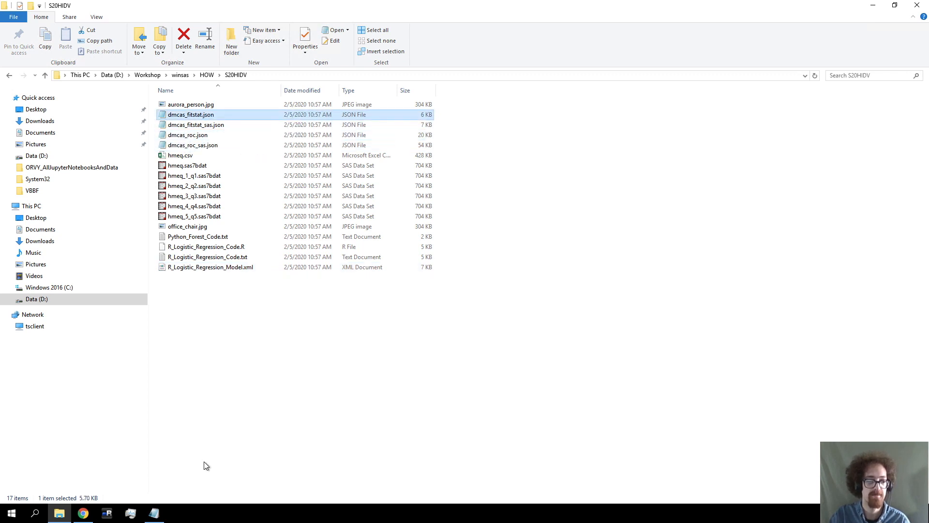
Step: Switch to SAS Model Manager and import R_Logistic_Regression_Model.xml from the S20HIDV folder into the Model Manager Workshop project
left_click(83, 513)
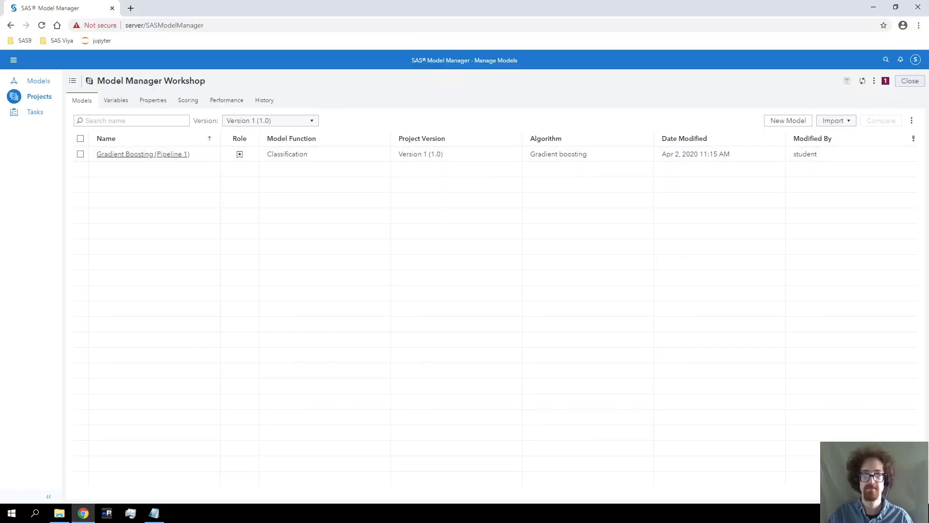
left_click(844, 123)
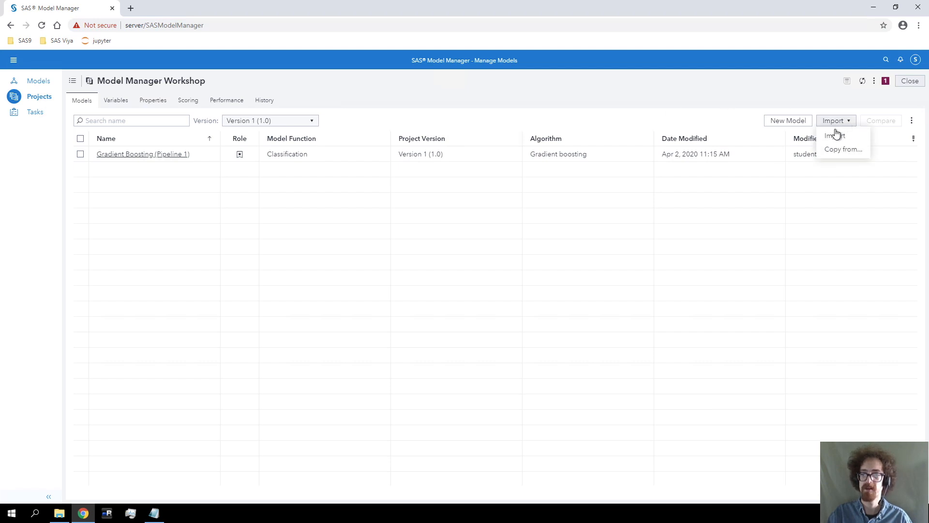
left_click(834, 136)
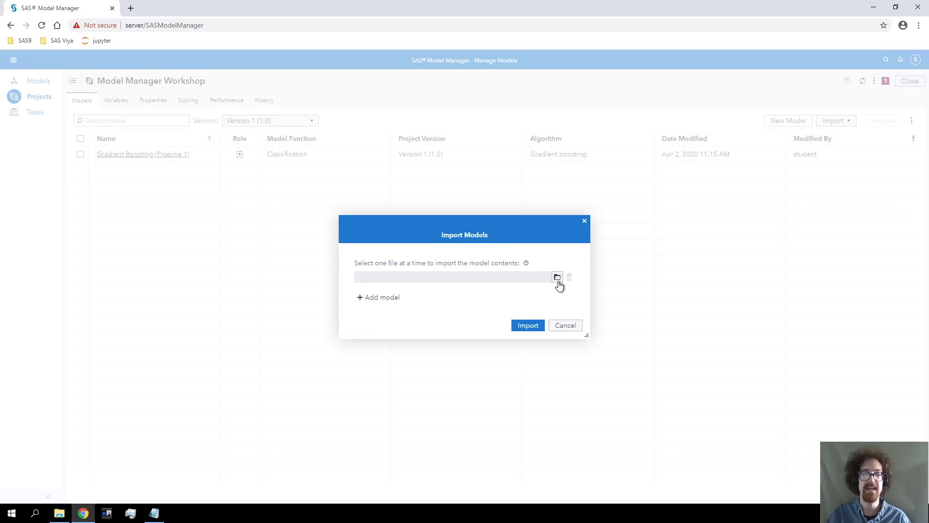
left_click(559, 286)
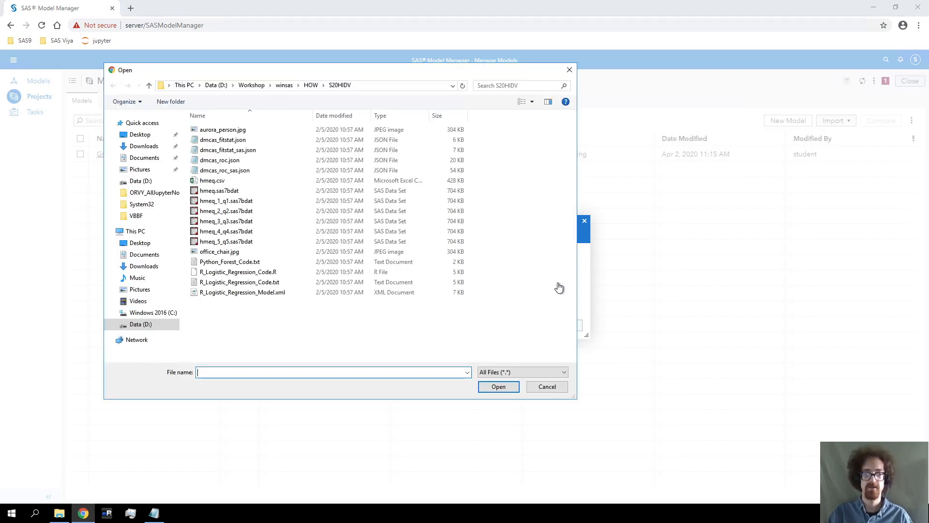
double_click(257, 292)
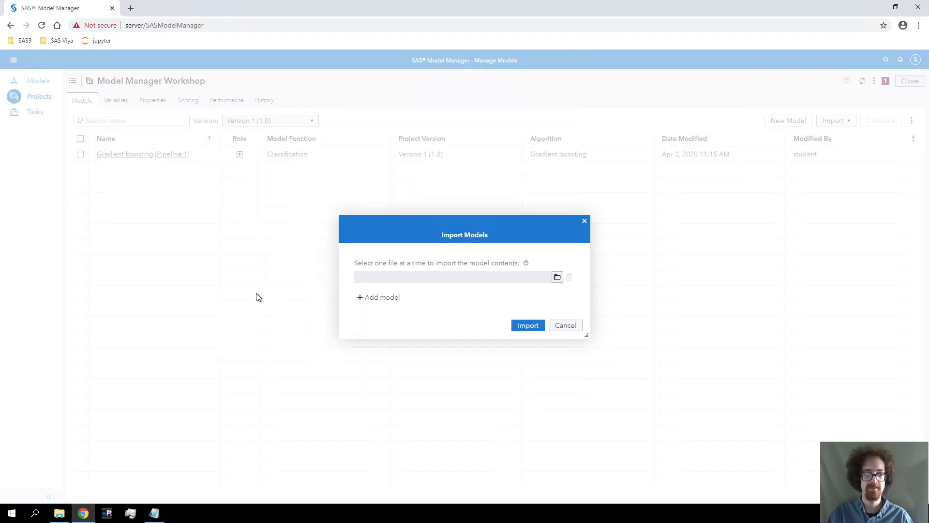
left_click(519, 342)
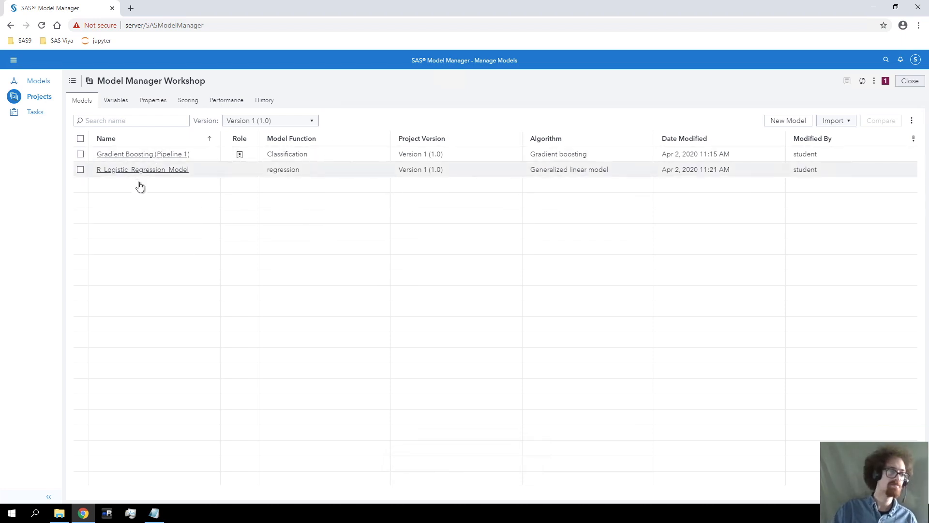
Step: Set R_Logistic_Regression_Model as the challenger, mapping the project output variable EM_EVENTPROBABILITY to the model output variable Predicted_BAD
left_click(80, 170)
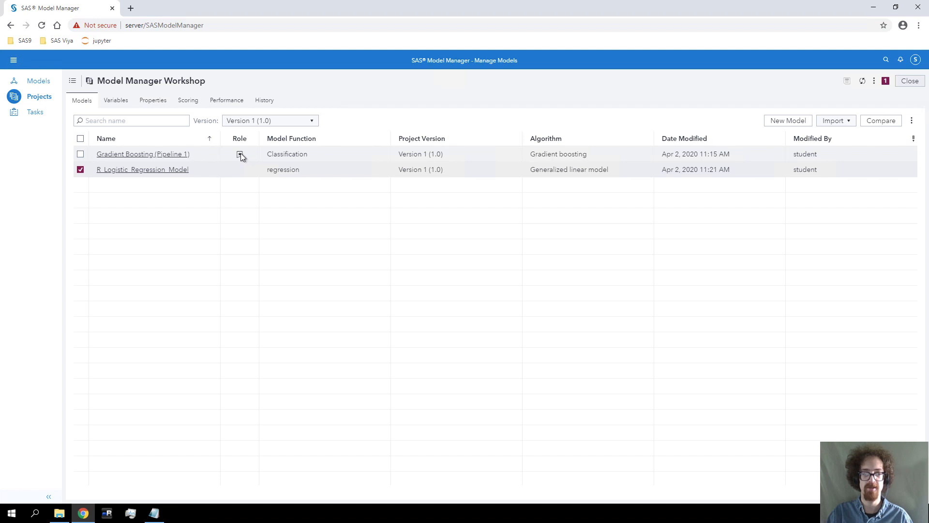
left_click(912, 120)
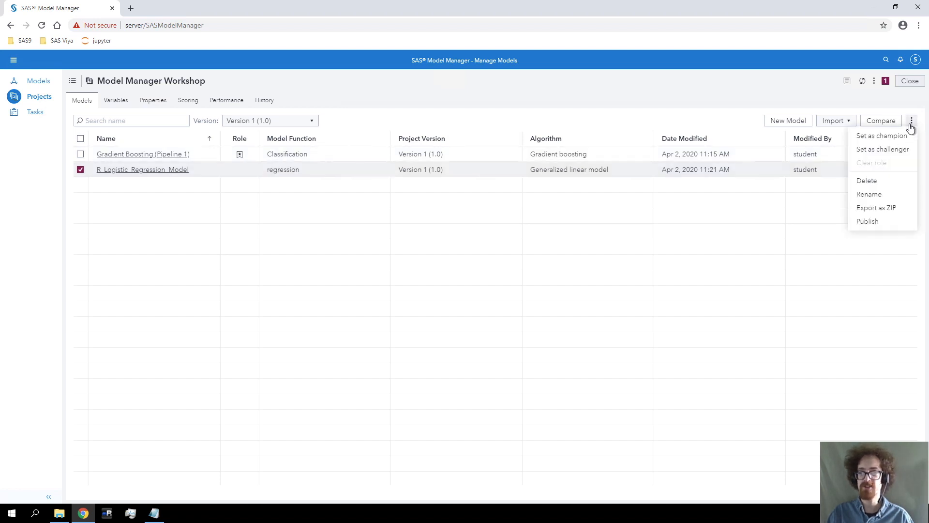
left_click(892, 150)
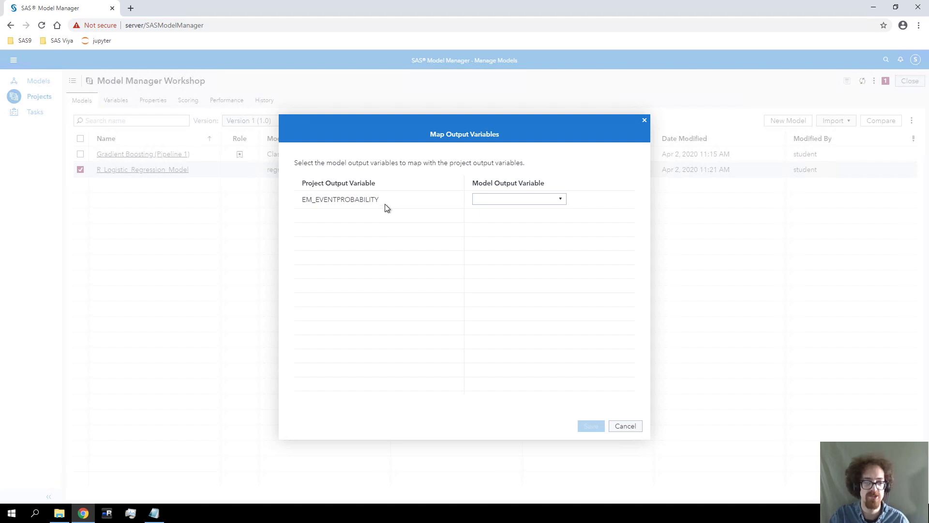
left_click(561, 202)
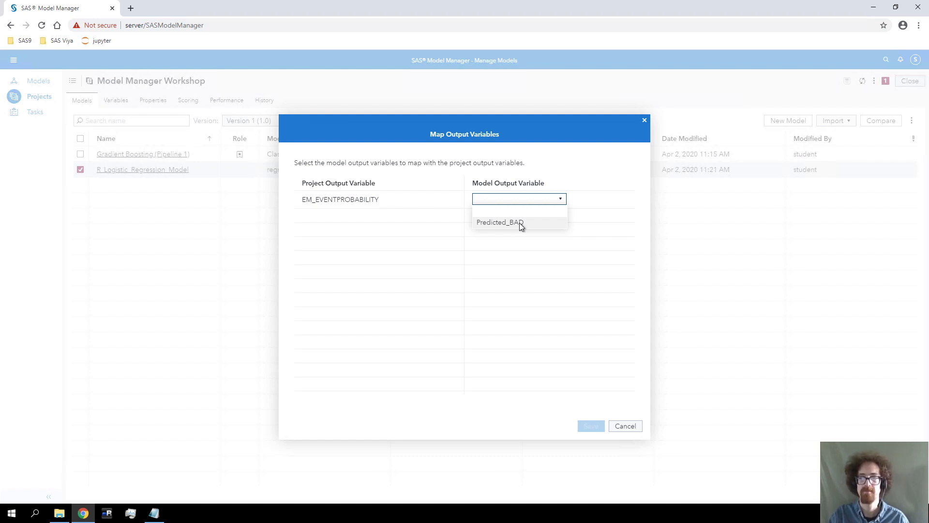
left_click(519, 224)
left_click(585, 431)
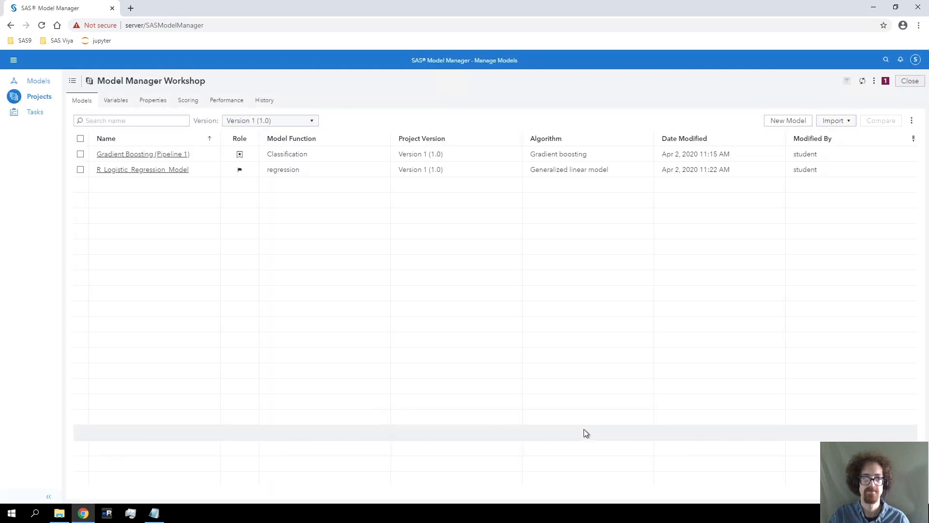
Step: Create and run the scoring test Test 1 for R_Logistic_Regression_Model (1.0), with HMEQ as the input table
left_click(185, 104)
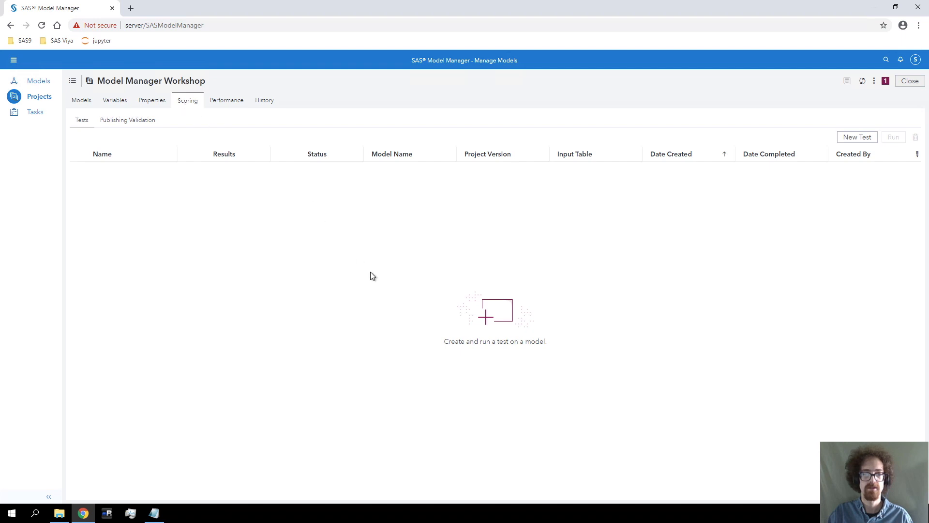
left_click(857, 138)
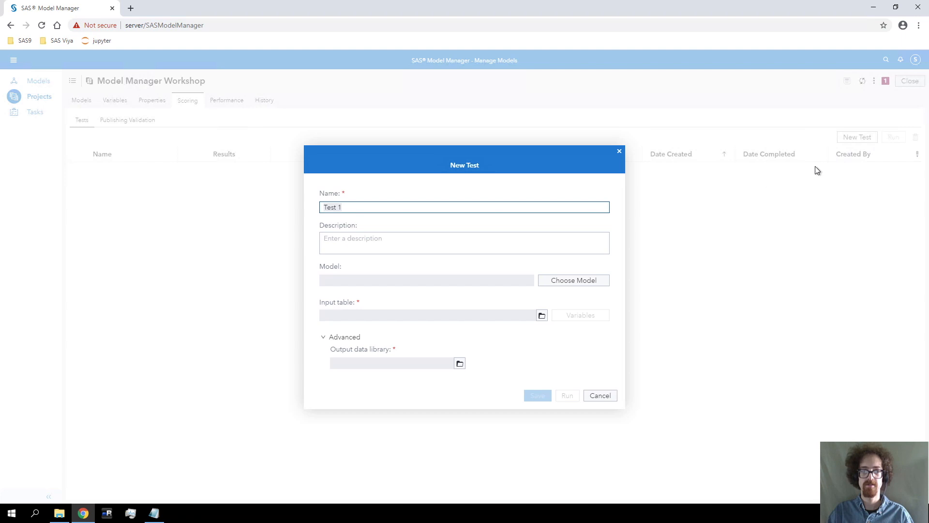
left_click(572, 281)
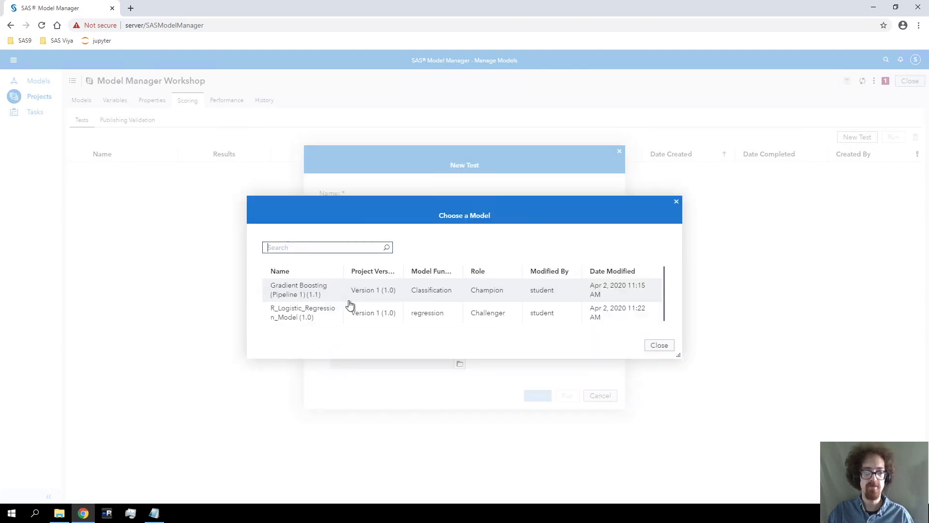
left_click(303, 315)
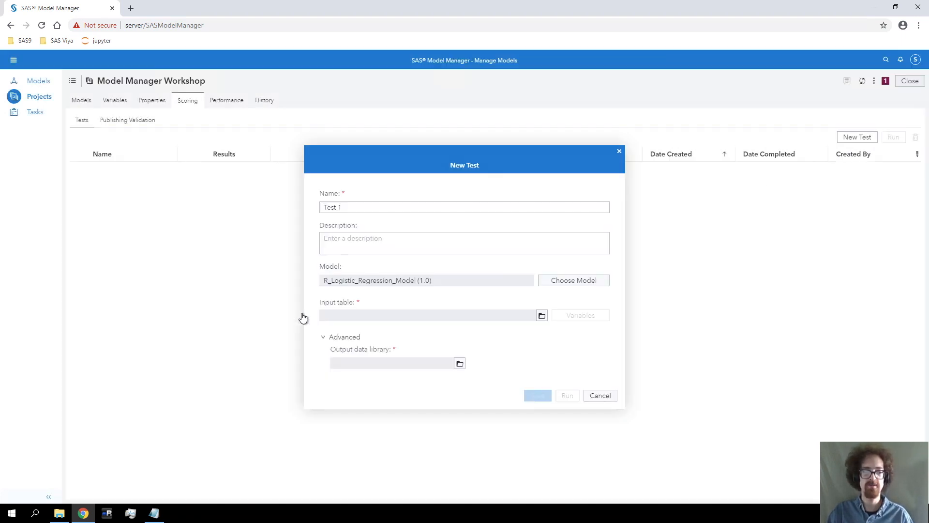
left_click(541, 316)
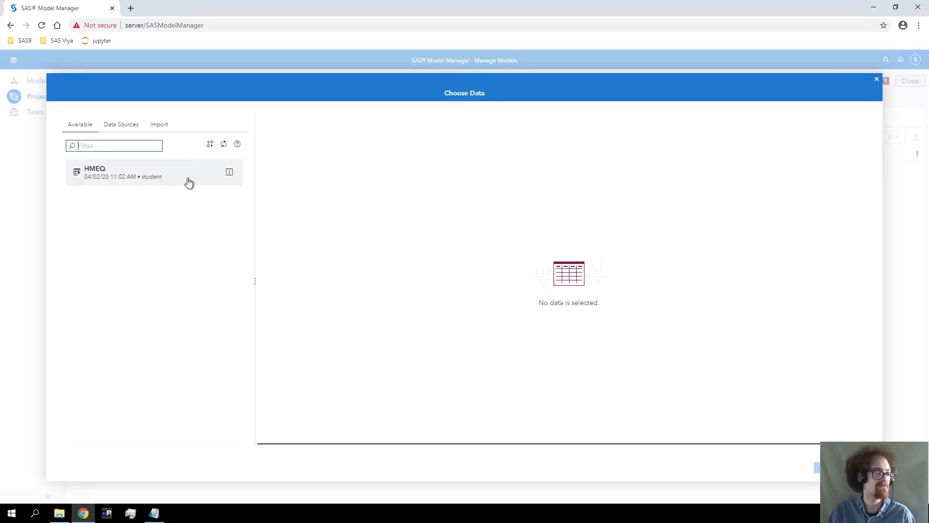
left_click(188, 182)
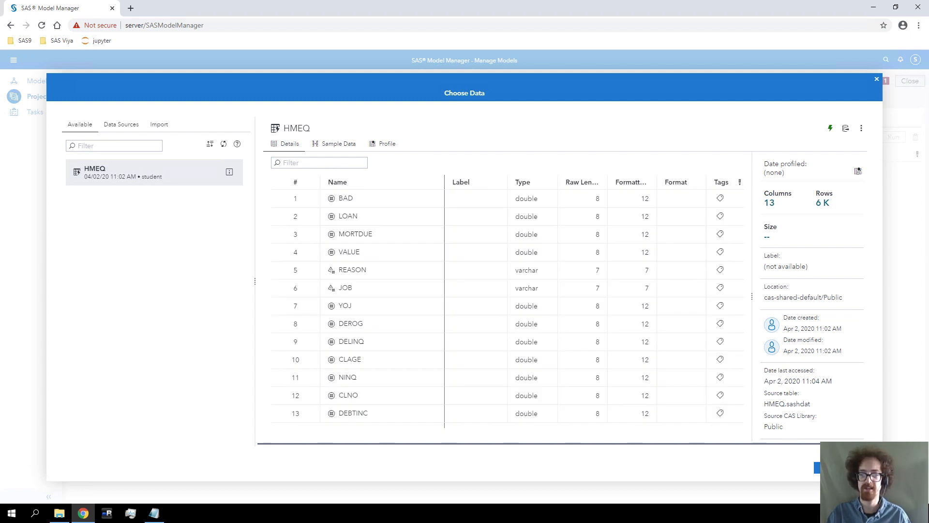
left_click(817, 473)
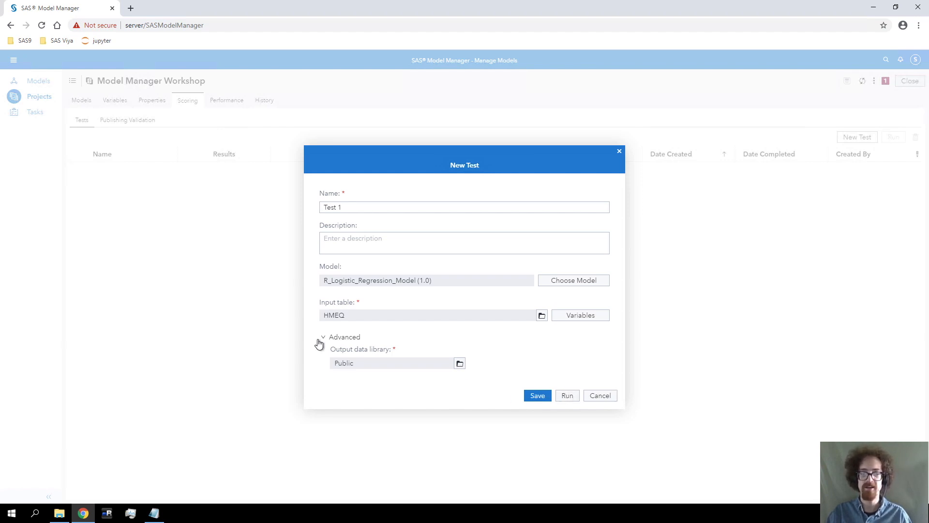
left_click(567, 397)
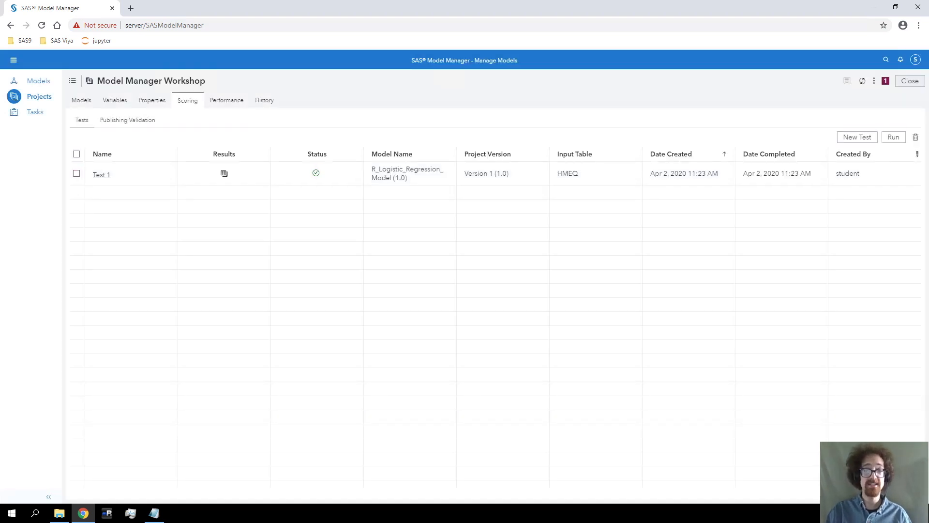
Step: View the output table in the Test 1 results and check its list of displayed columns, leaving the columns as they are
left_click(223, 181)
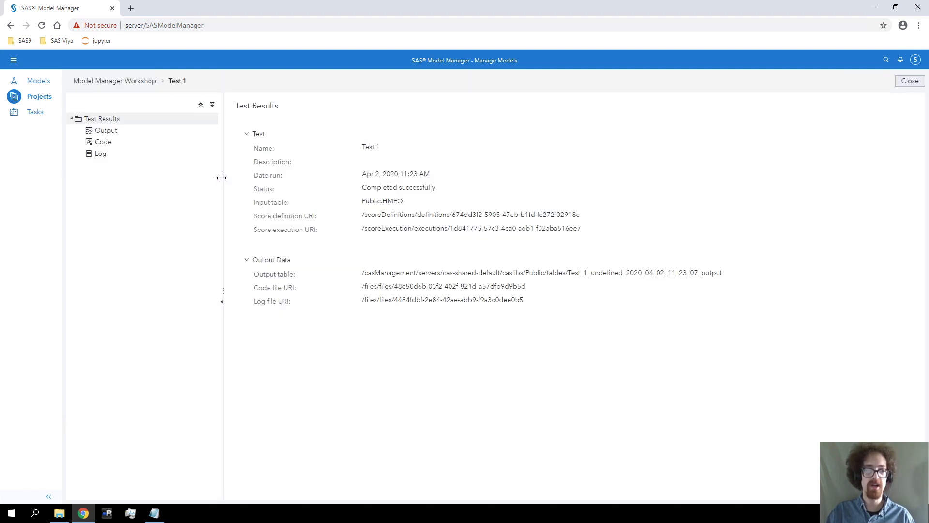
left_click(109, 135)
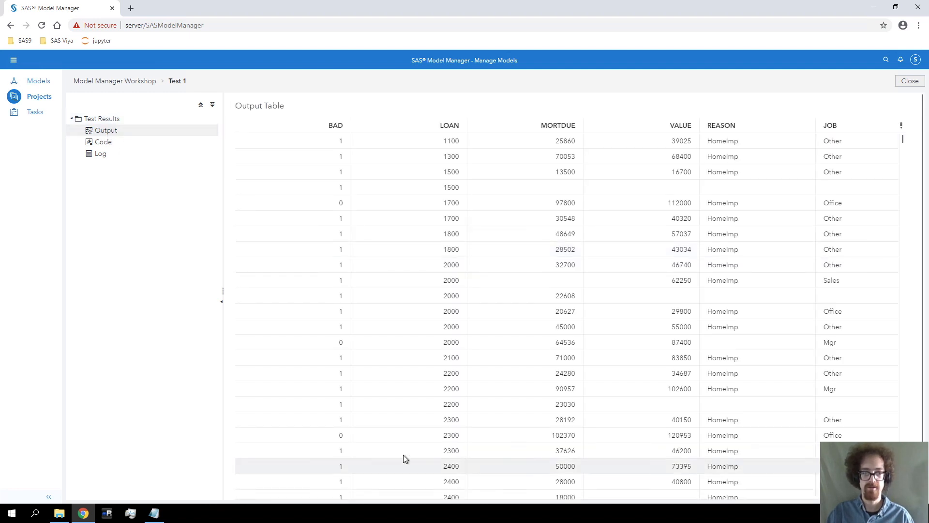
scroll(402, 452, "down", 2)
scroll(405, 448, "down", 2)
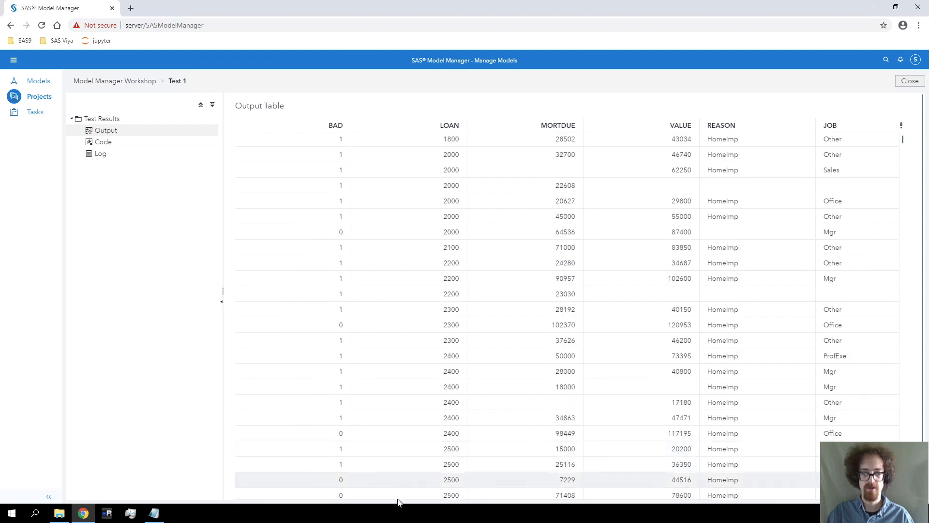
left_click(902, 127)
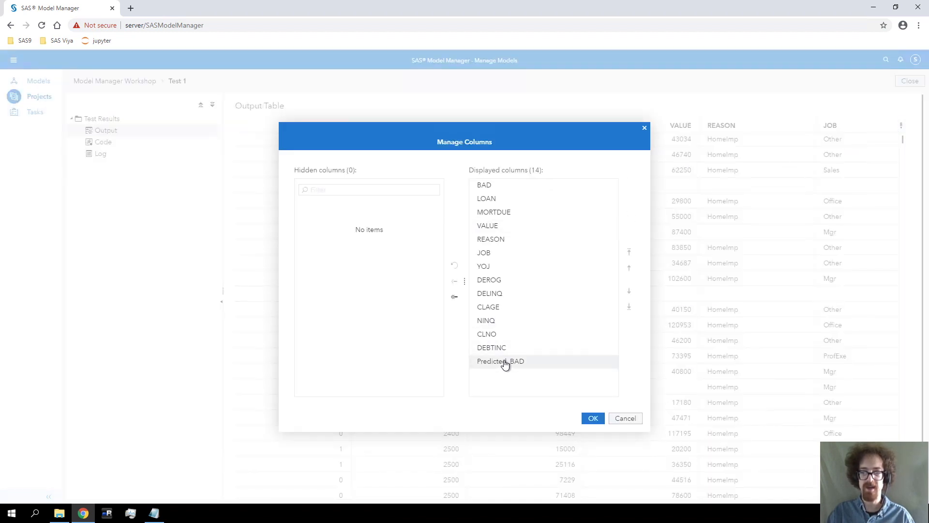
left_click(615, 420)
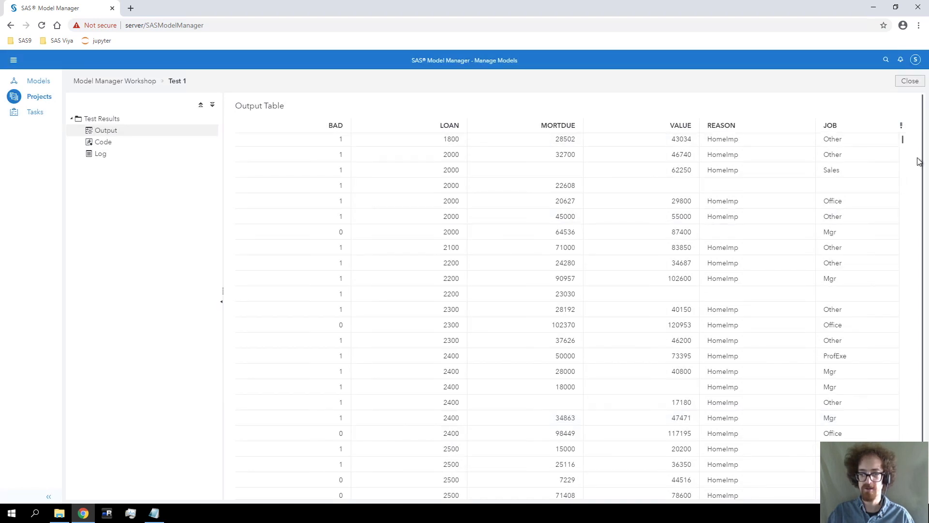
Step: Examine the Predicted_BAD column of the output table alongside the input columns, and close the test results
scroll(910, 179, "down", 1)
left_click_drag(470, 494, 865, 492)
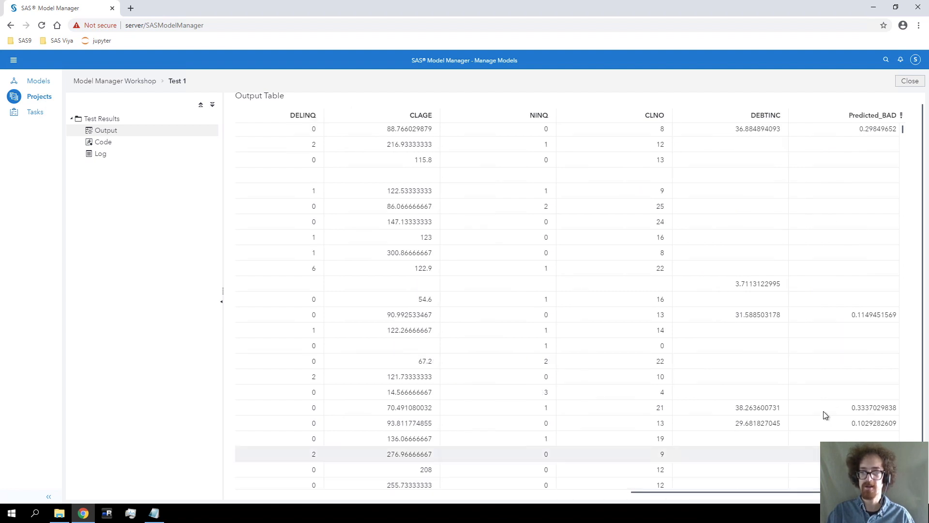
scroll(823, 410, "up", 3)
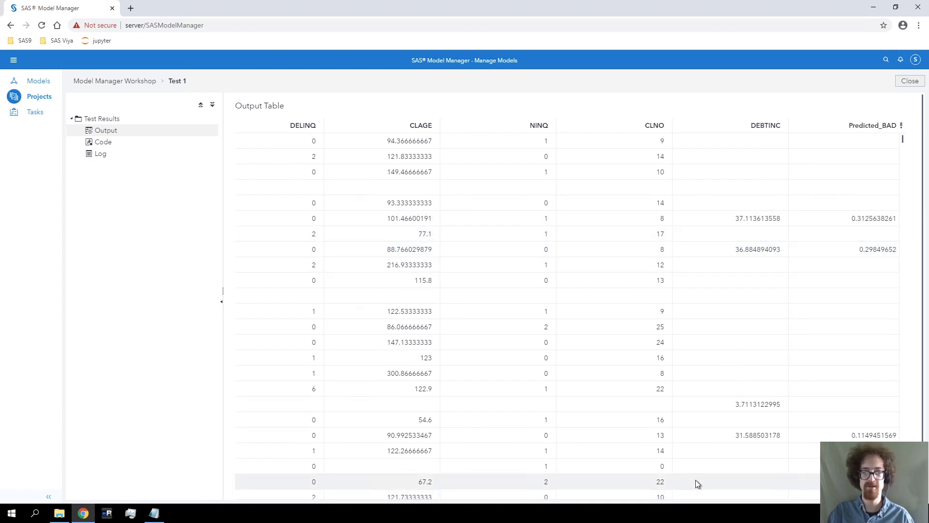
scroll(695, 480, "down", 1)
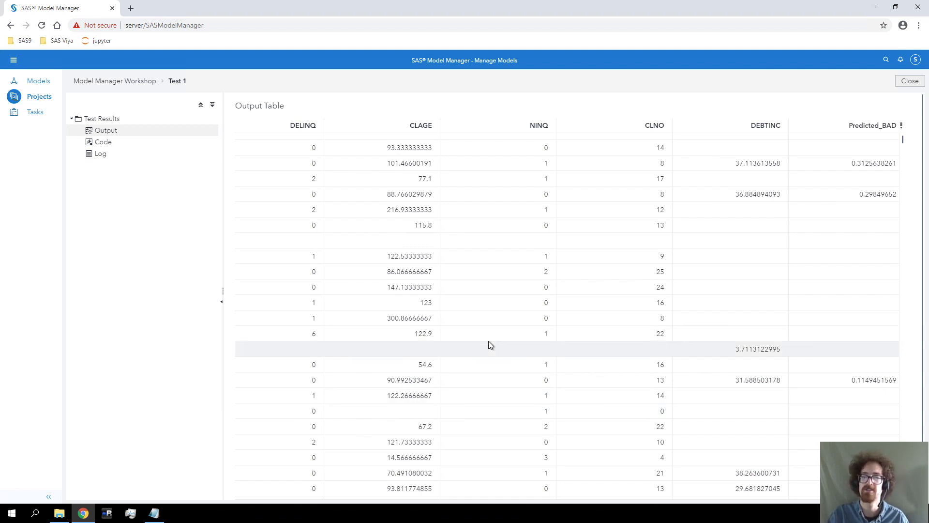
left_click(903, 83)
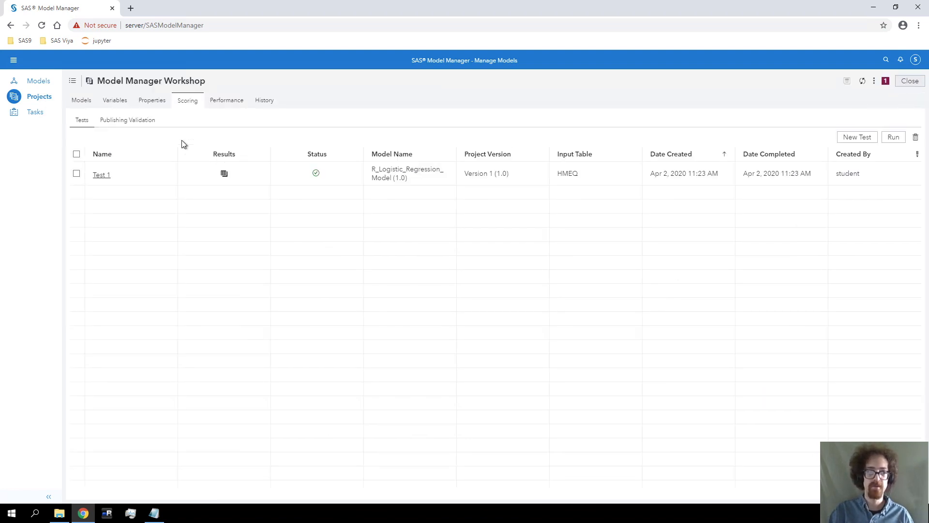
Step: Open R_Logistic_Regression_Model from the project's model list and view its input.xml file
left_click(88, 103)
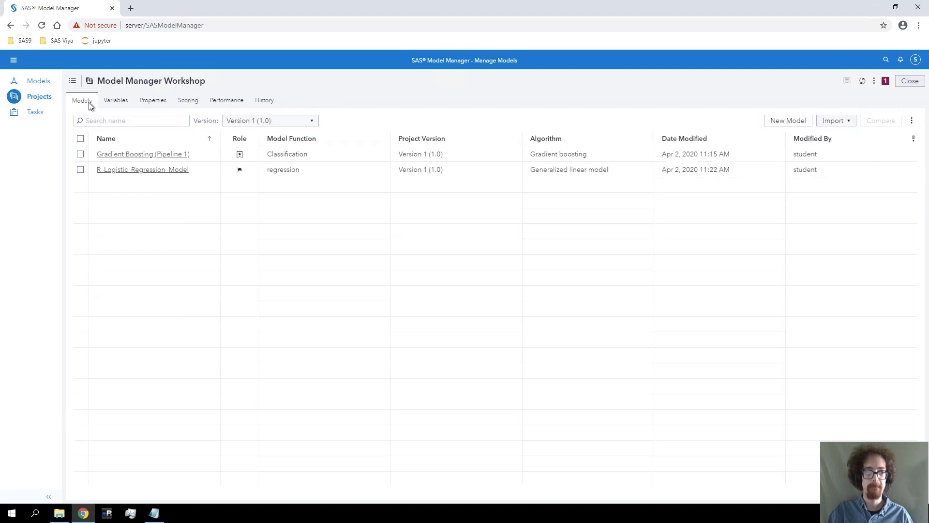
left_click(123, 172)
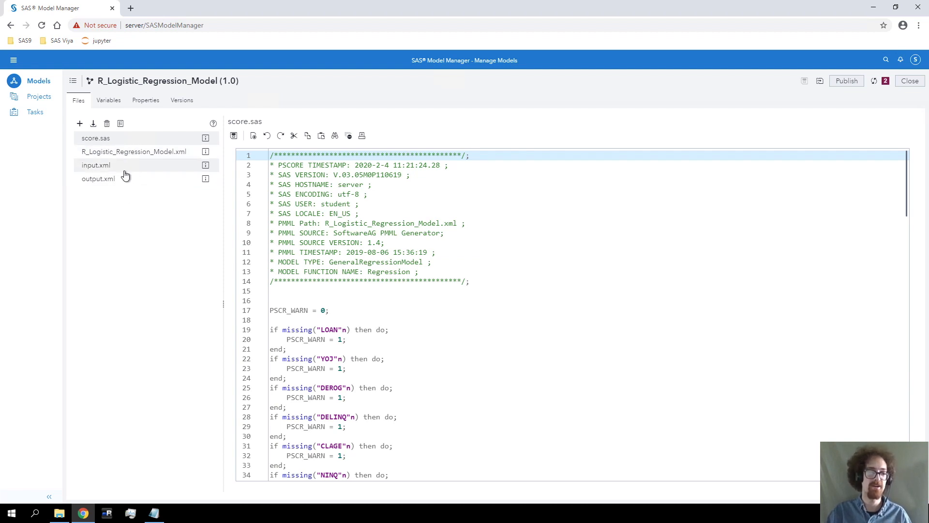
left_click(124, 172)
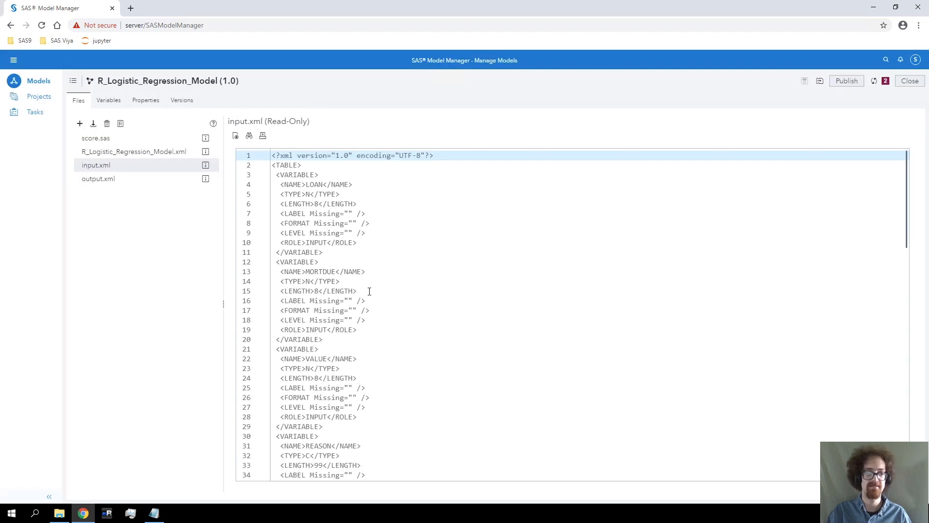
Step: Add dmcas_fitstat.json and dmcas_roc.json to the files of R_Logistic_Regression_Model (1.0) and close the model
left_click(79, 125)
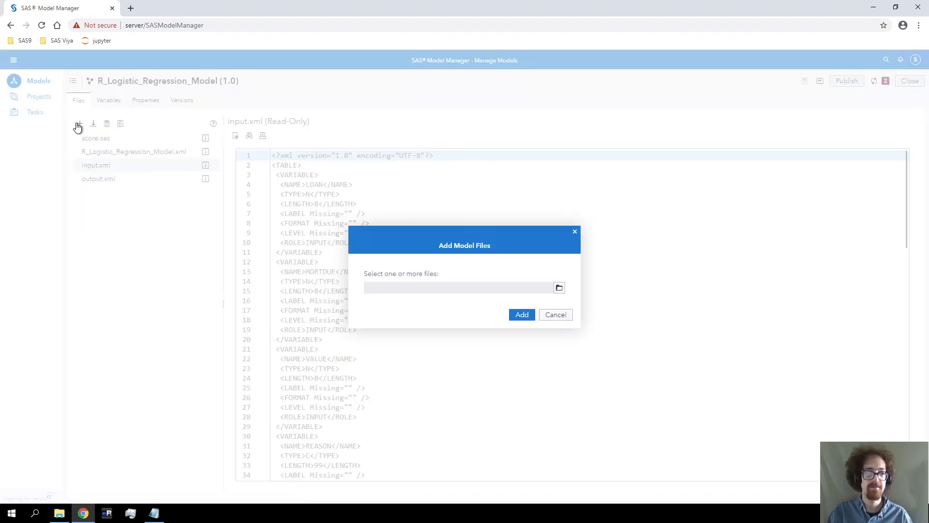
left_click(560, 289)
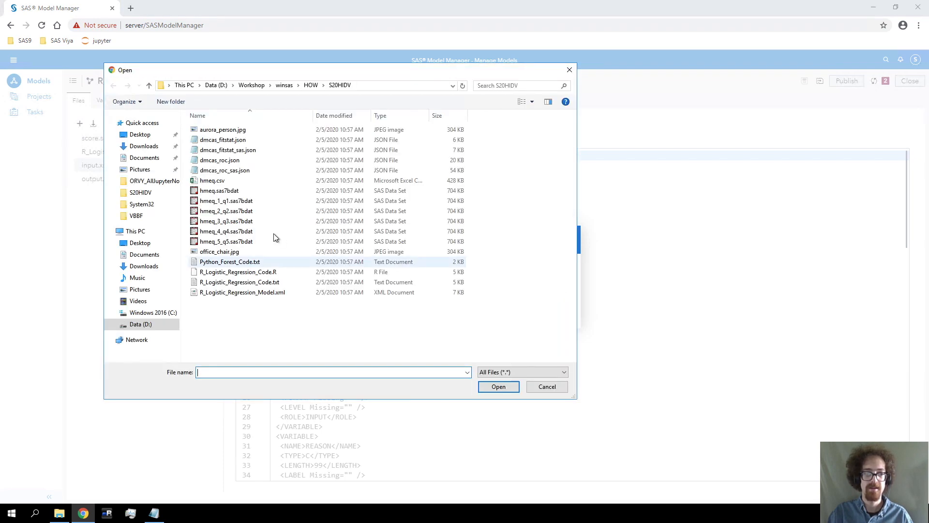
left_click(225, 142)
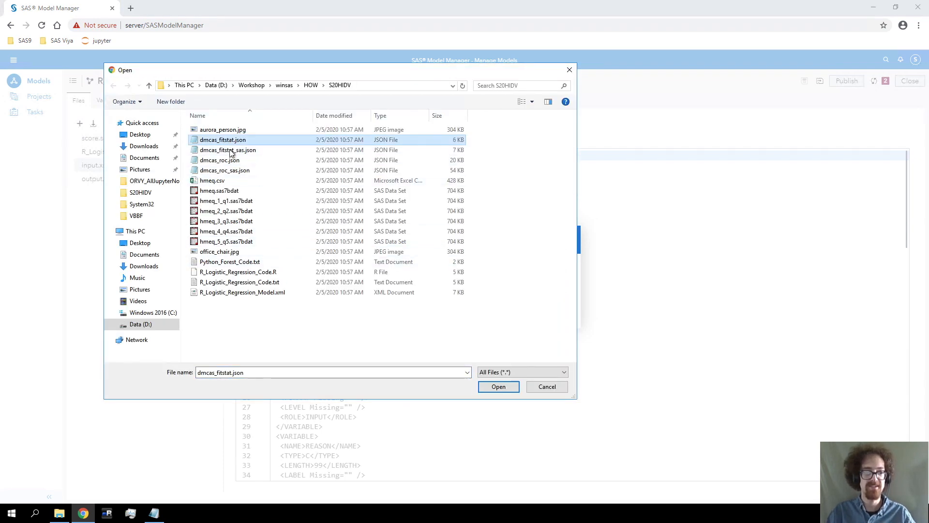
left_click(235, 162, "ctrl")
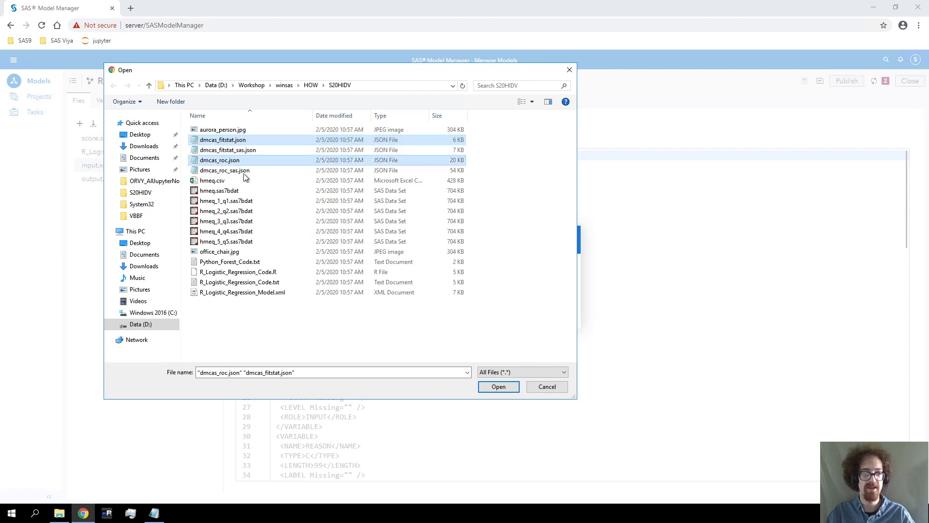
left_click(498, 387)
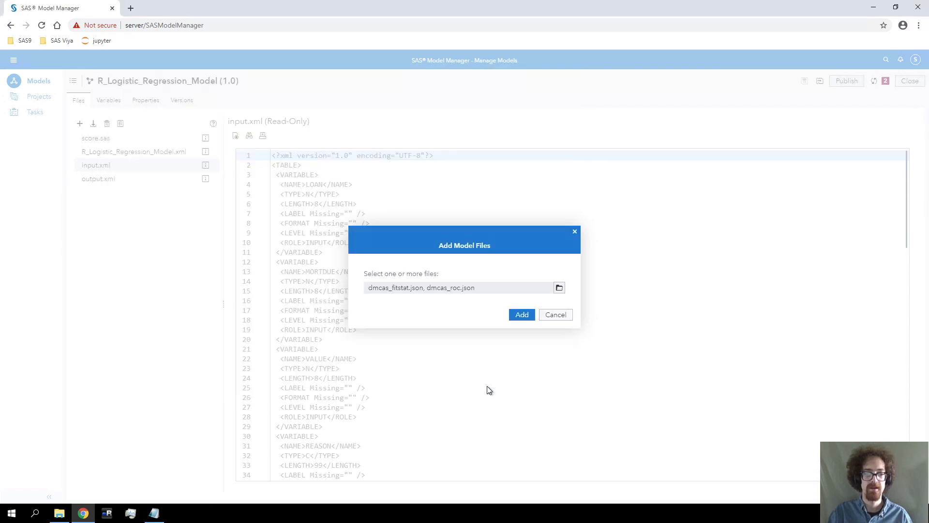
left_click(521, 315)
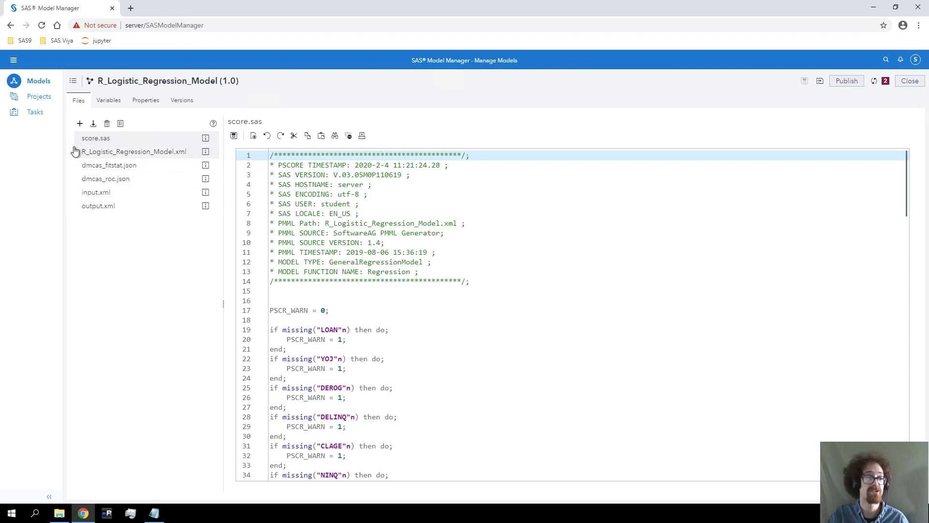
left_click(909, 81)
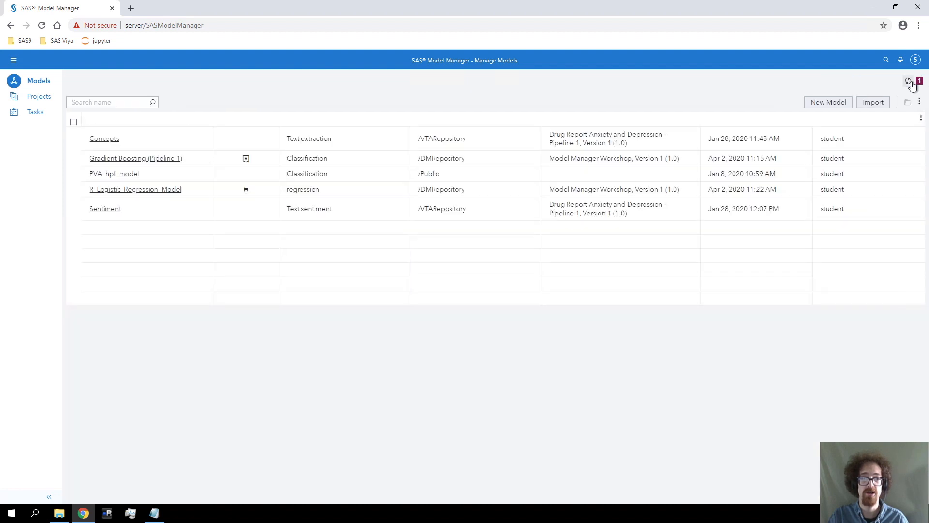
Step: Compare Gradient Boosting (Pipeline 1) with R_Logistic_Regression_Model in the Model Manager Workshop project
left_click(38, 97)
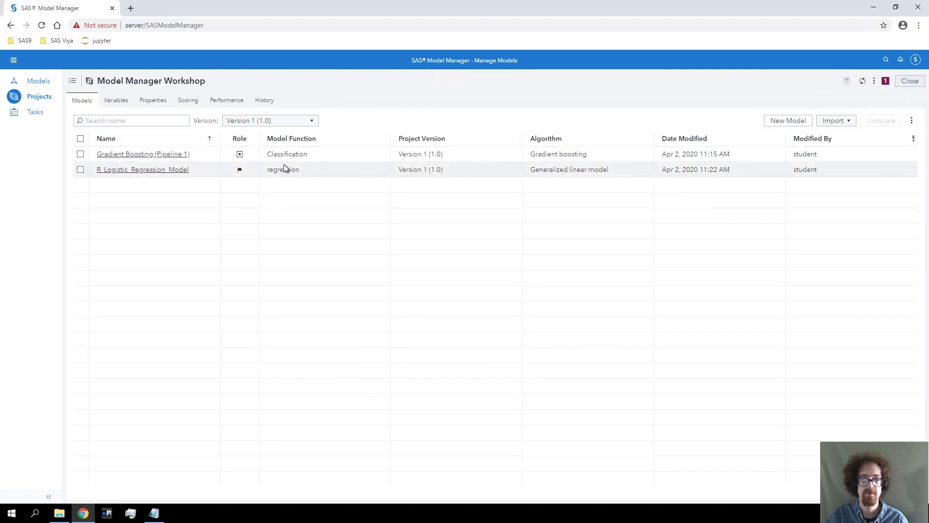
left_click(80, 154)
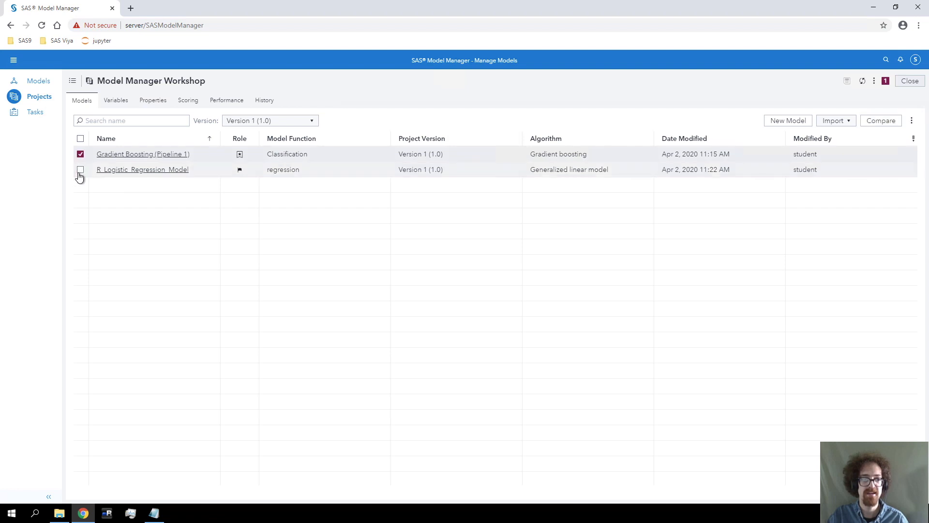
left_click(80, 171)
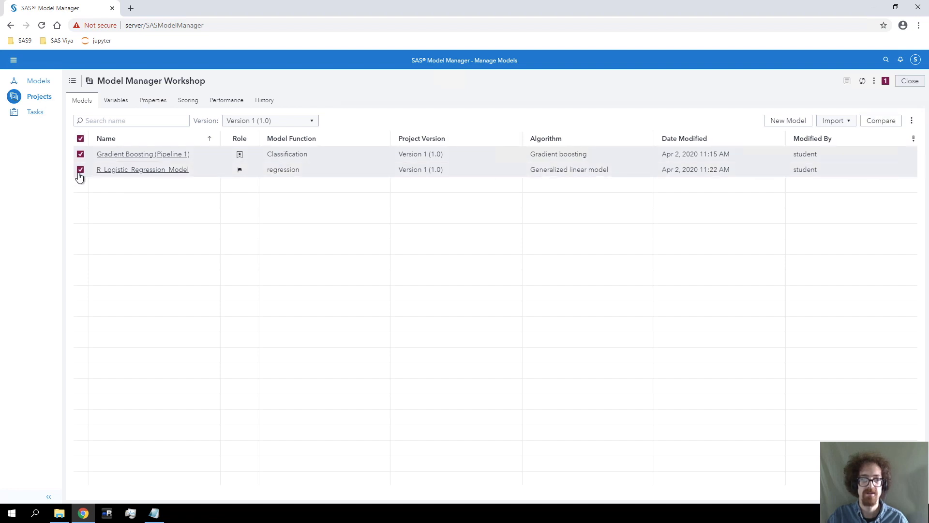
left_click(880, 121)
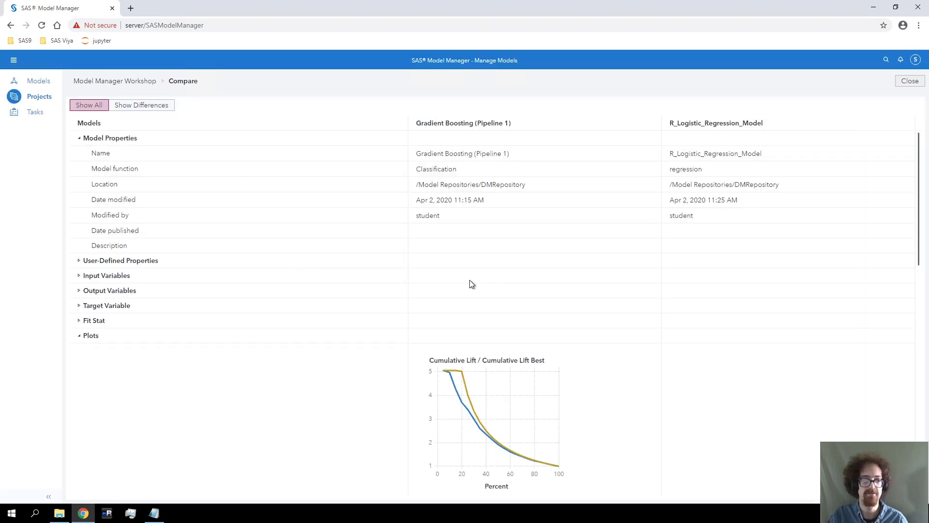
Step: Examine which input and output variables each of the two compared models uses
left_click(80, 276)
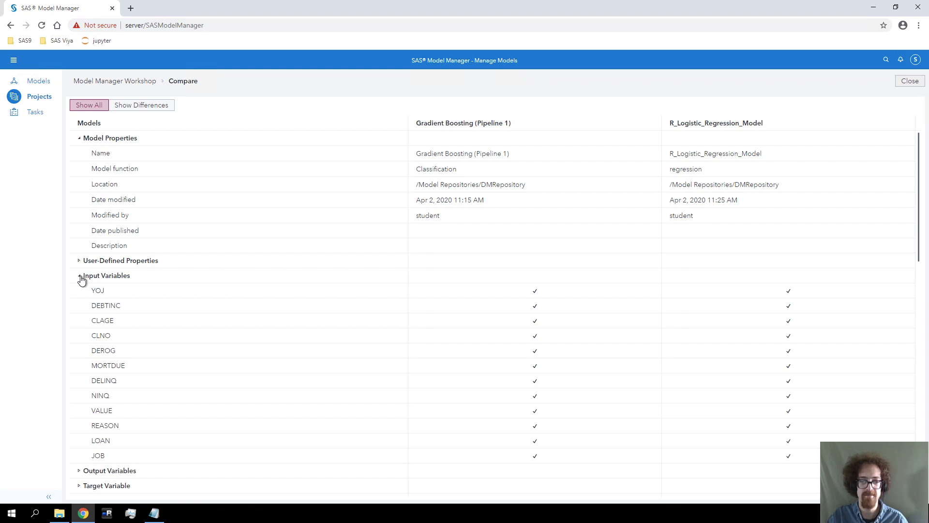
left_click(80, 276)
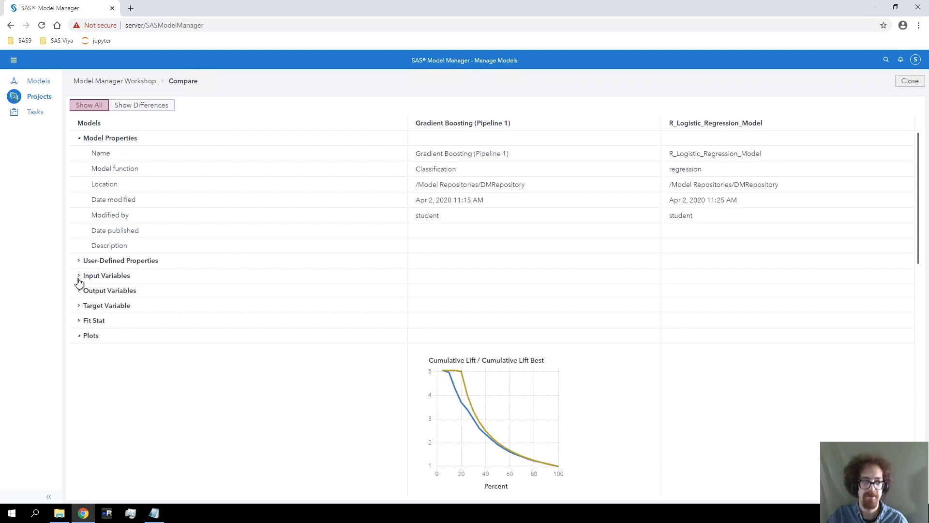
left_click(79, 279)
scroll(182, 294, "down", 3)
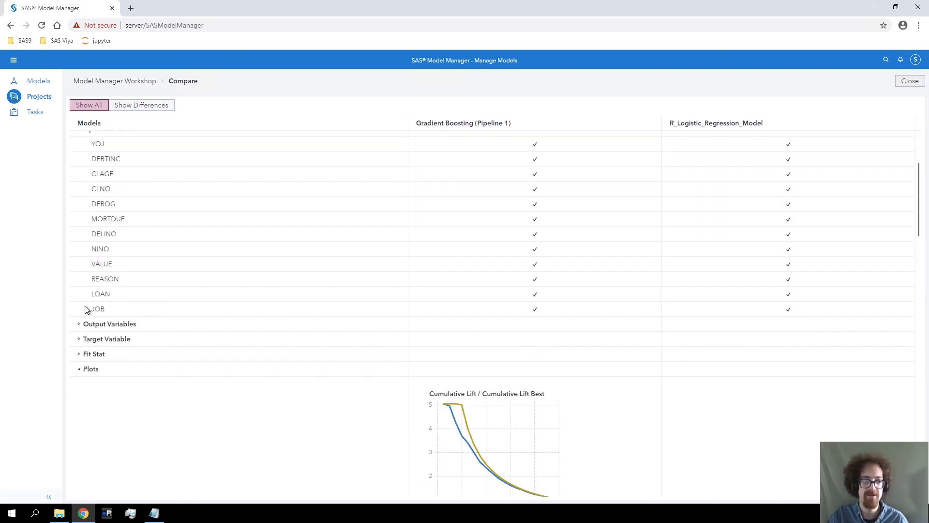
left_click(80, 325)
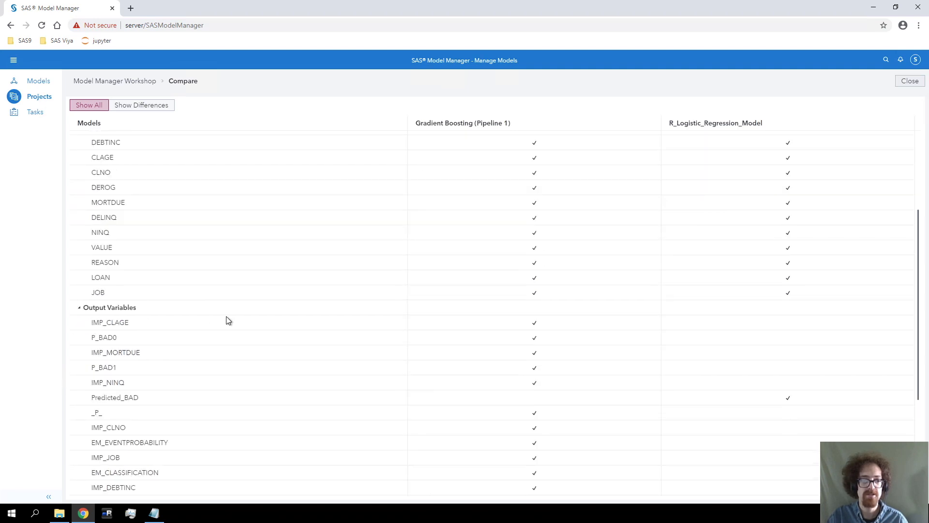
scroll(228, 319, "down", 1)
scroll(228, 320, "down", 1)
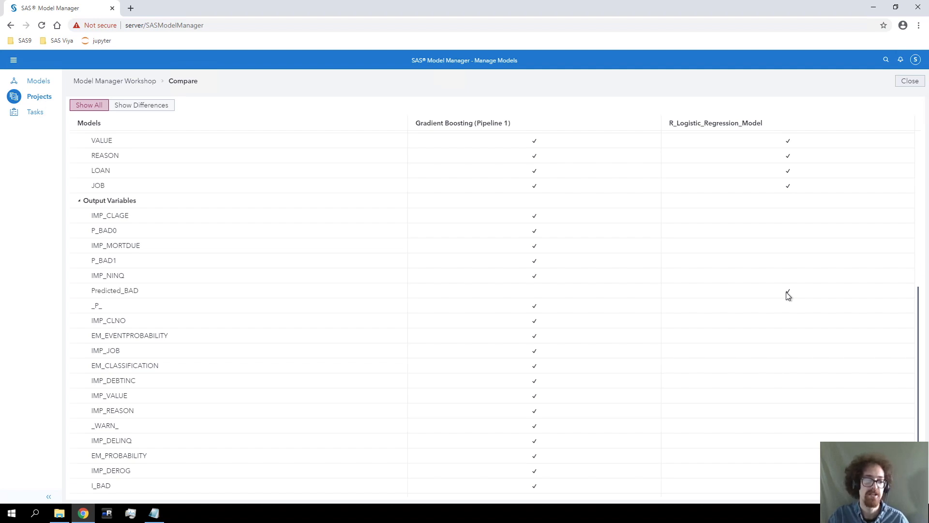
scroll(788, 295, "down", 1)
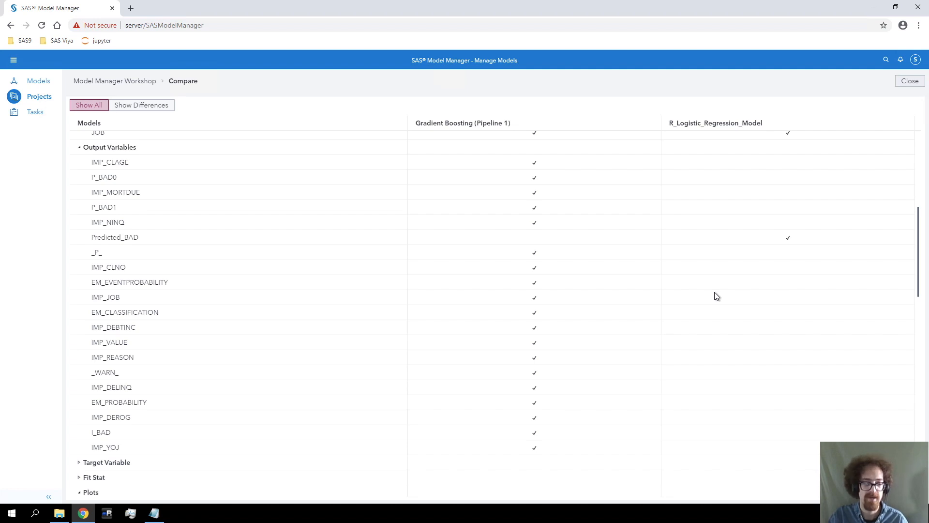
scroll(455, 341, "down", 1)
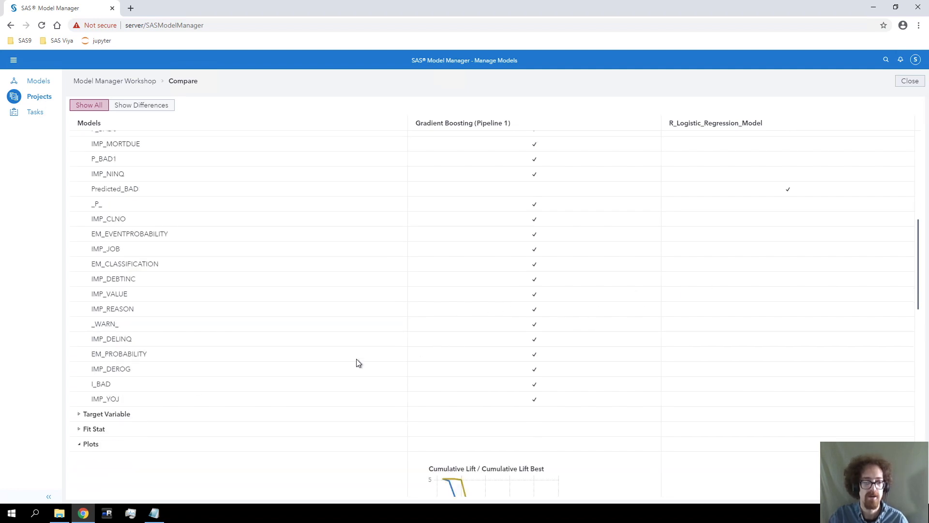
Step: Examine the TRAIN fit statistics of both models in the comparison
left_click(79, 430)
scroll(361, 390, "up", 1)
scroll(362, 389, "down", 2)
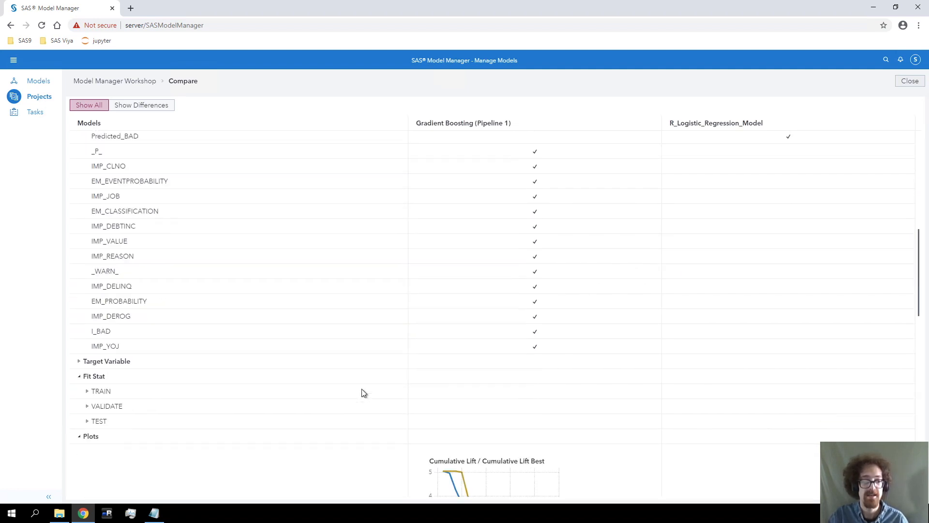
left_click(87, 392)
scroll(88, 397, "down", 3)
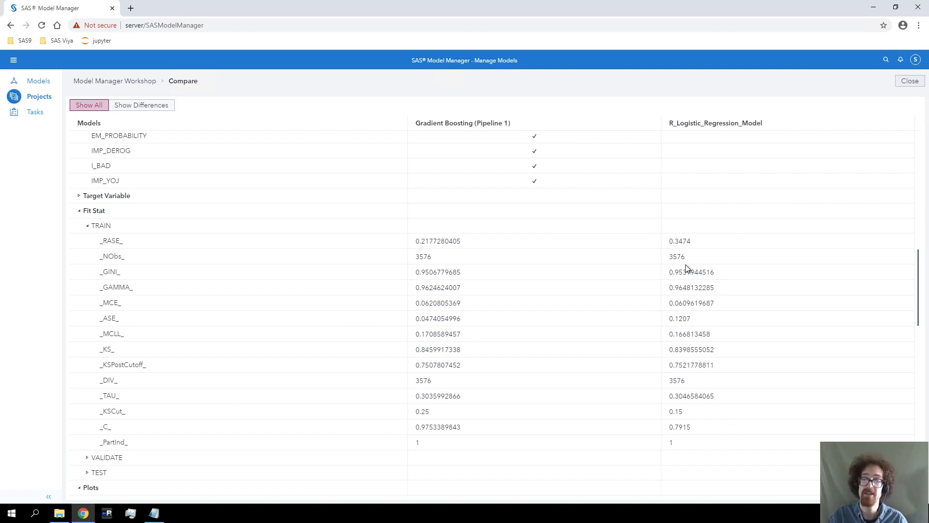
scroll(740, 343, "down", 4)
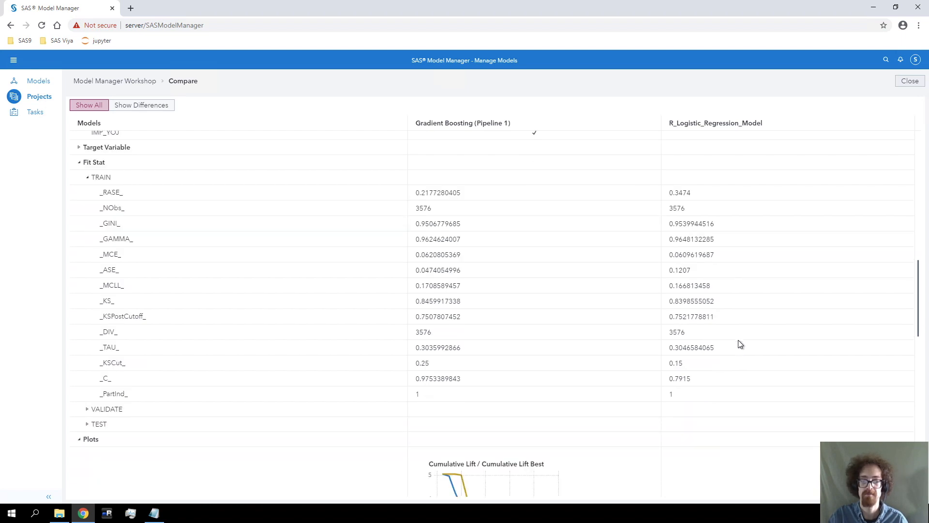
Step: Examine the lift, captured response and ROC plots of the compared models and leave the comparison
scroll(739, 340, "down", 2)
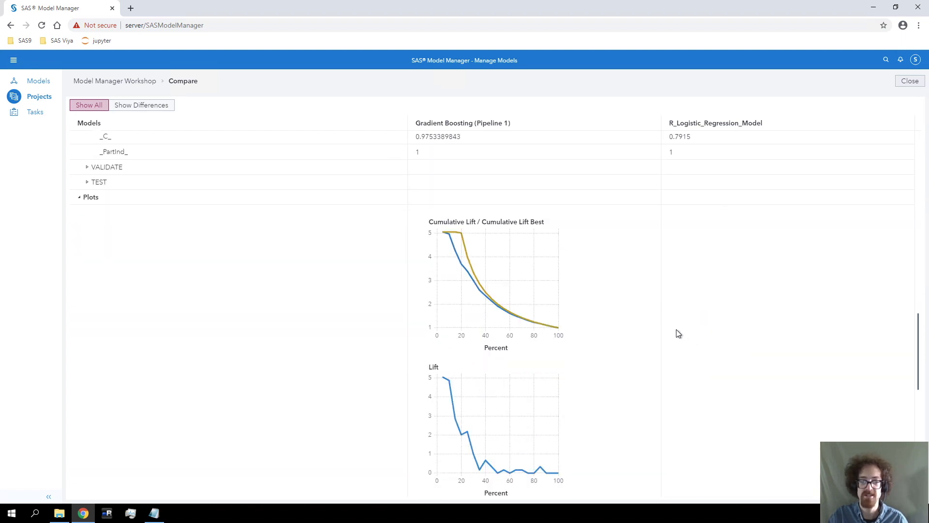
scroll(651, 321, "down", 2)
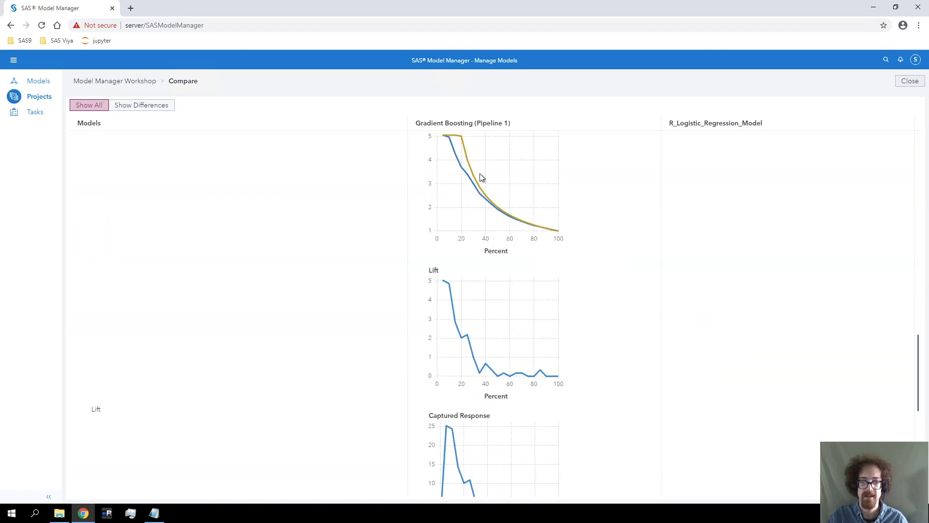
scroll(484, 329, "down", 1)
scroll(483, 345, "down", 5)
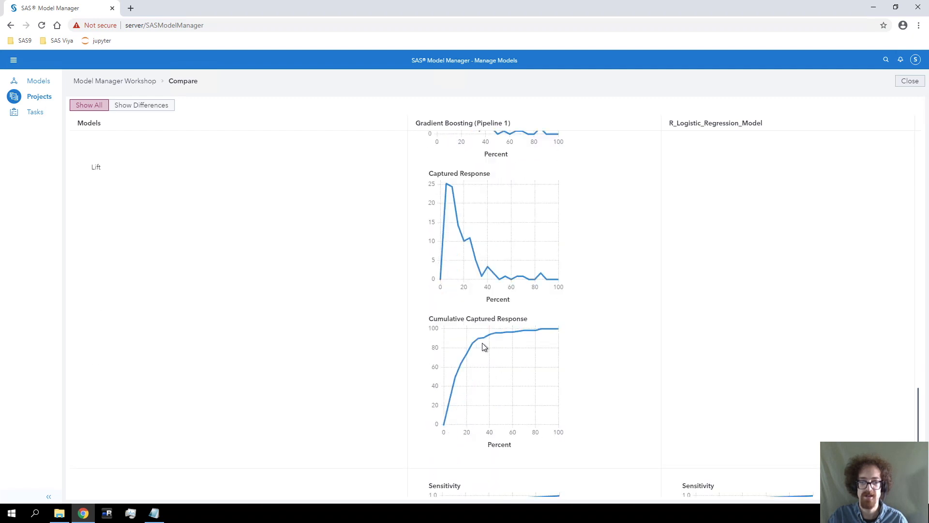
scroll(483, 336, "down", 1)
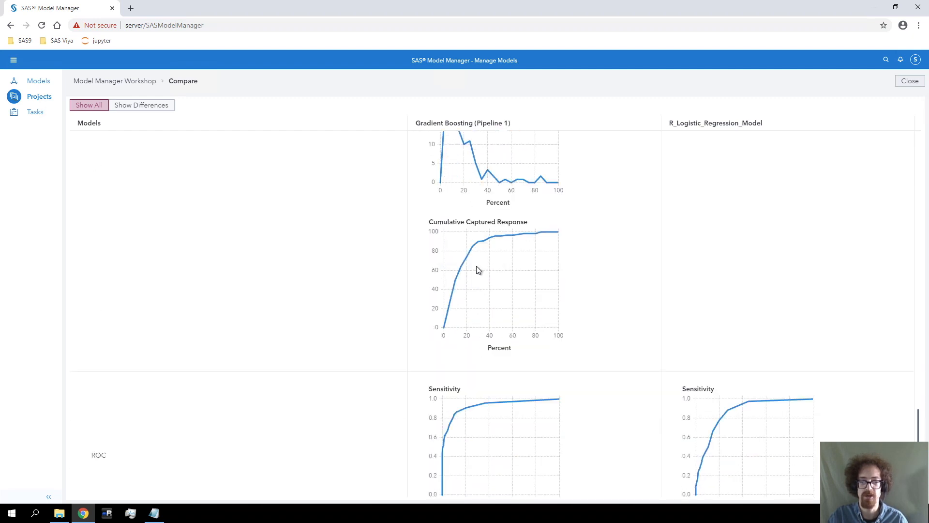
scroll(523, 280, "down", 1)
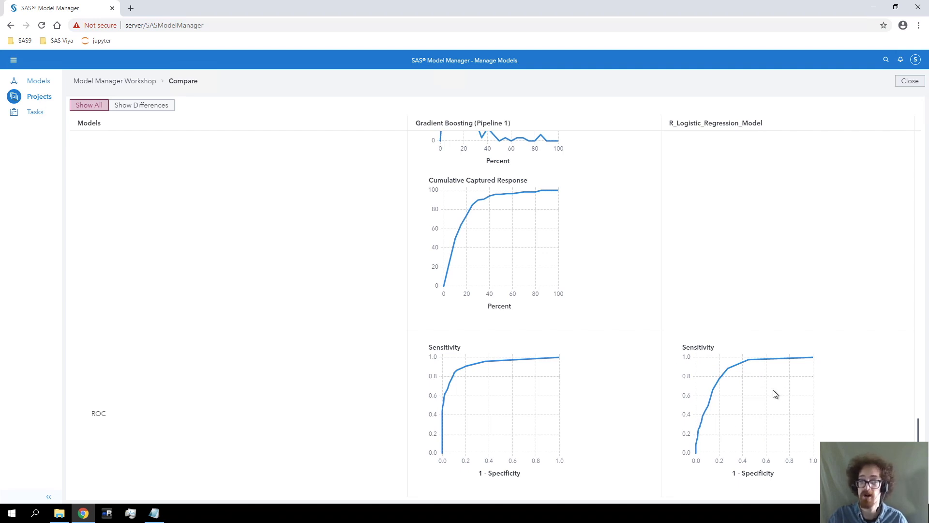
scroll(748, 296, "up", 5)
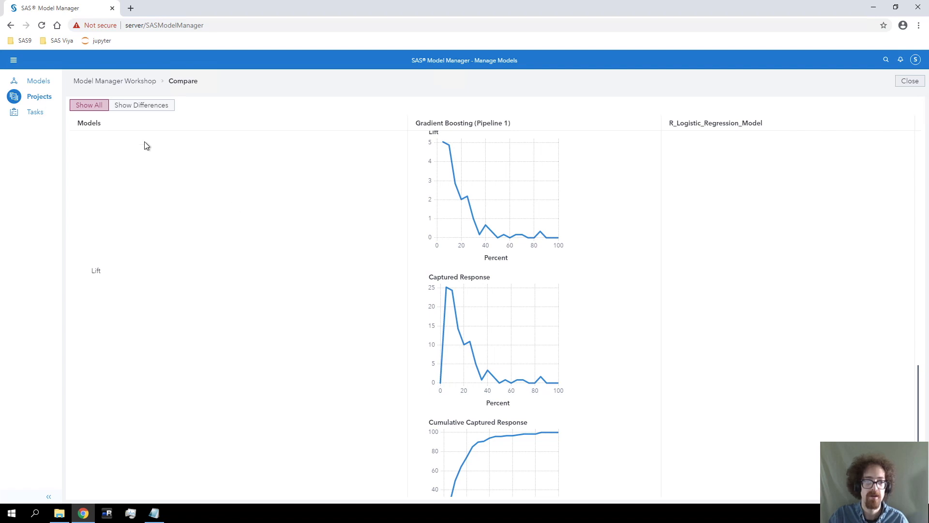
left_click(149, 113)
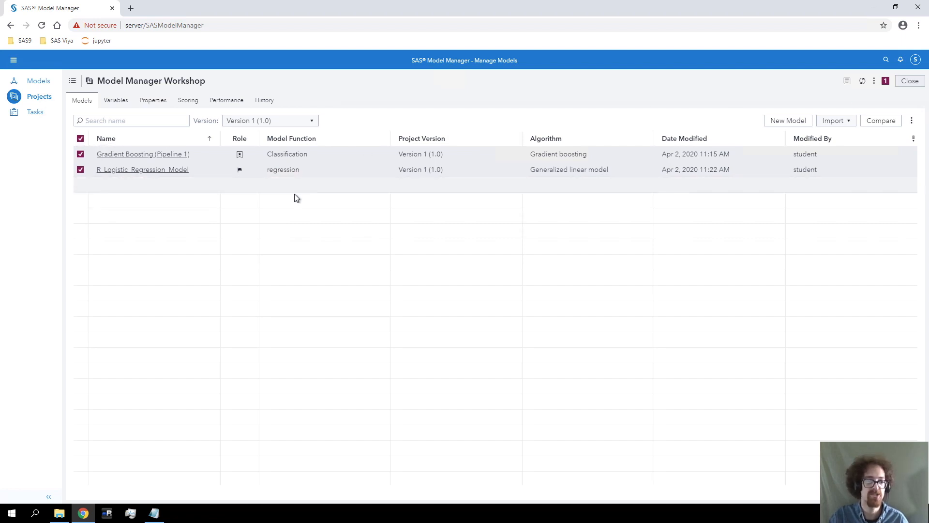
Step: Deselect both models in the project and view the additional project actions without starting a retrain
left_click(81, 154)
left_click(80, 170)
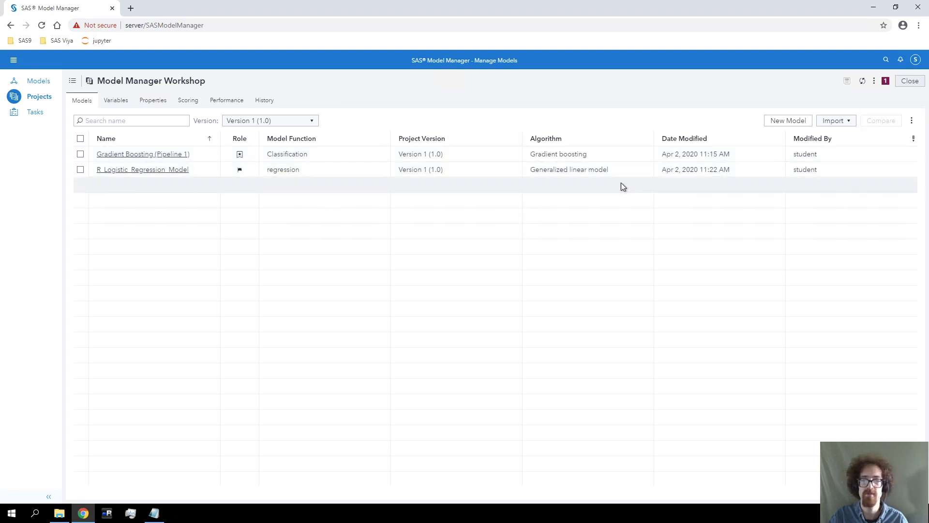
left_click(874, 85)
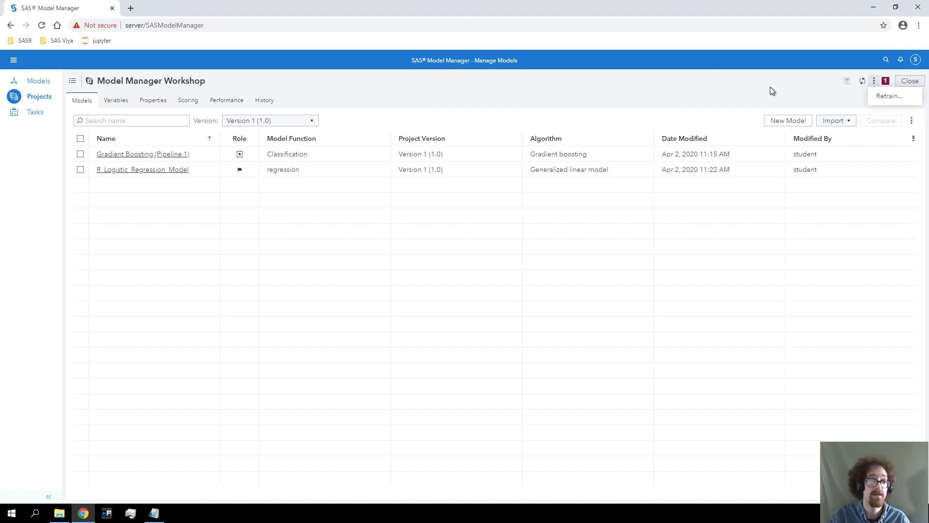
left_click(748, 85)
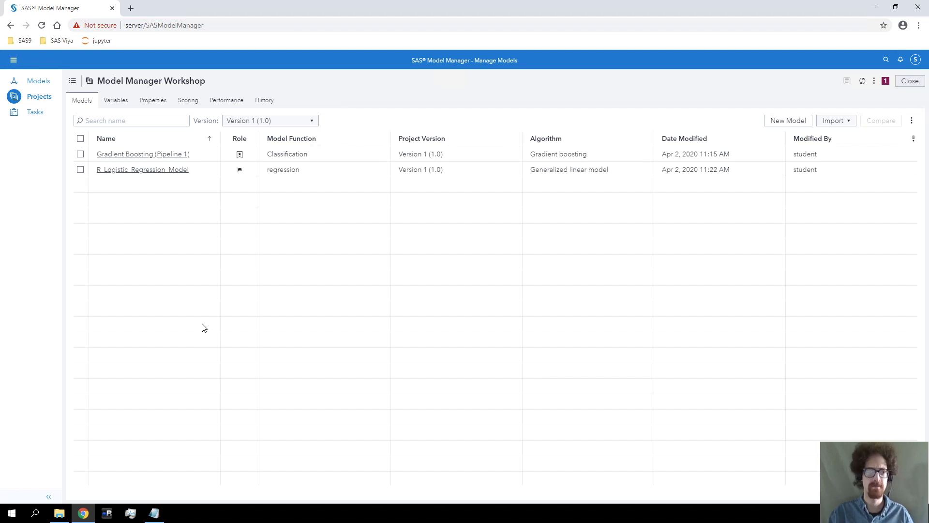
Step: Switch to SAS Data Explorer and import local files hmeq_1_q1 through hmeq_4_q4 into cas-shared-default/Public, setting hmeq_4_q4 to replace an existing file
left_click(13, 60)
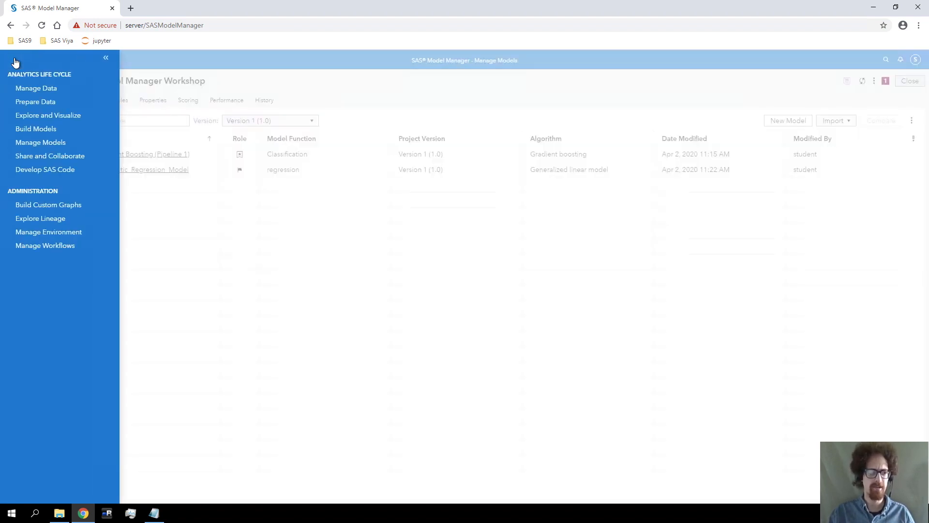
left_click(20, 89)
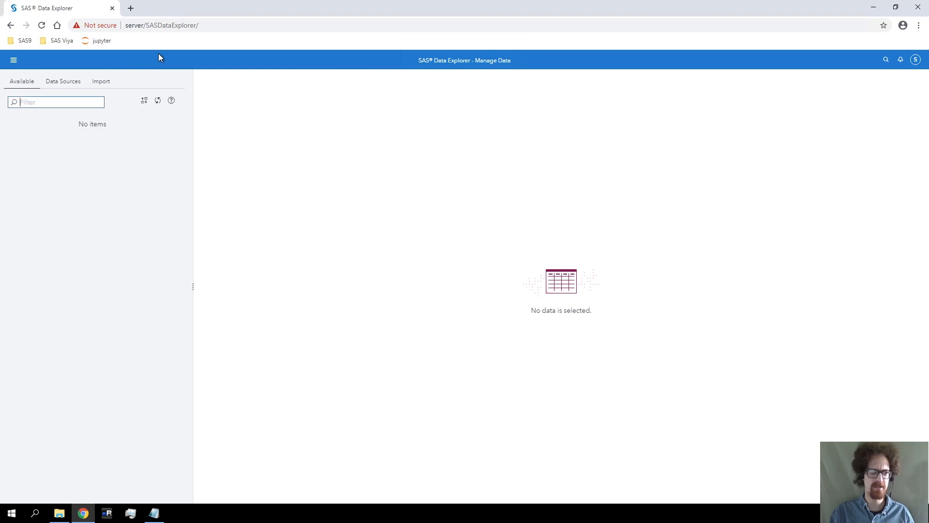
left_click(105, 82)
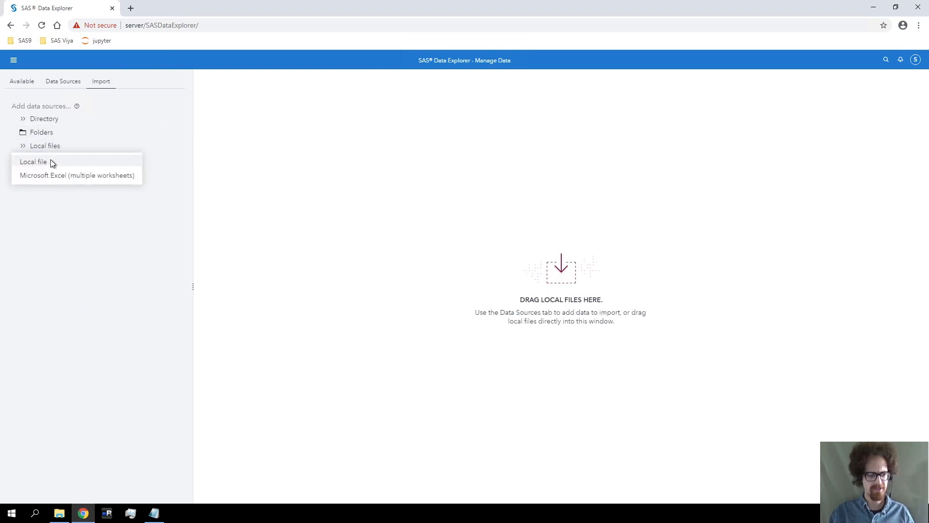
left_click(51, 160)
left_click(222, 201)
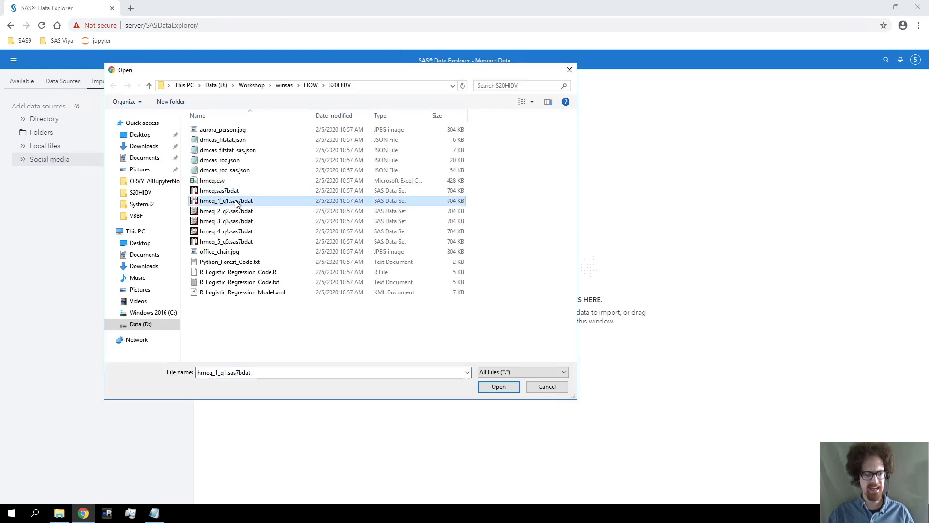
left_click(236, 232, "shift")
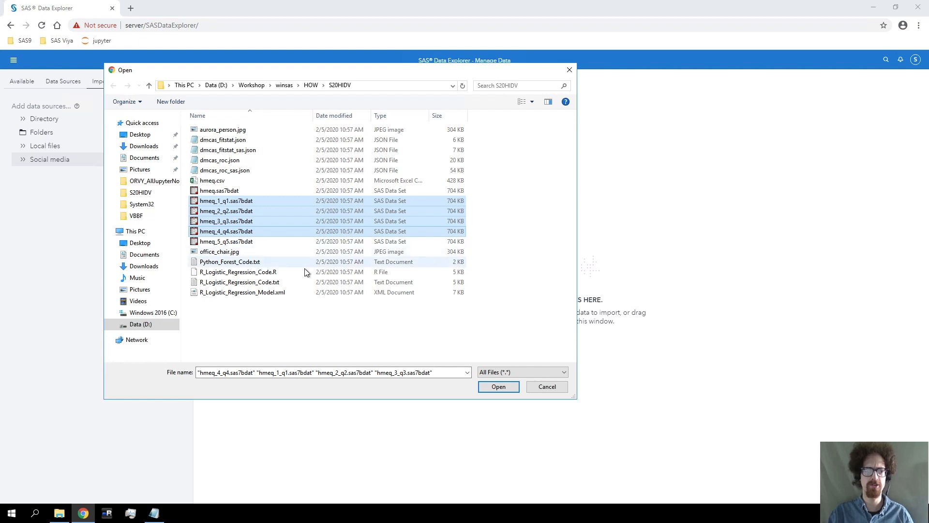
left_click(501, 389)
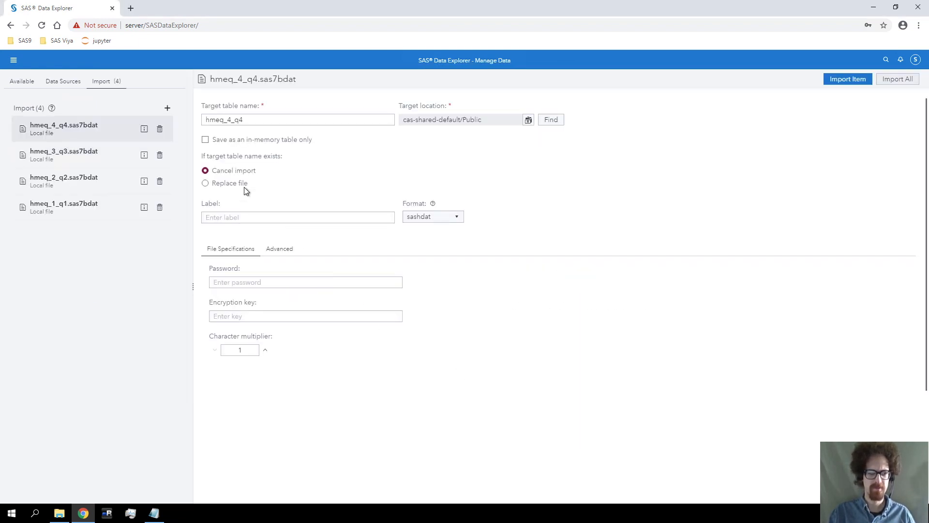
left_click(243, 189)
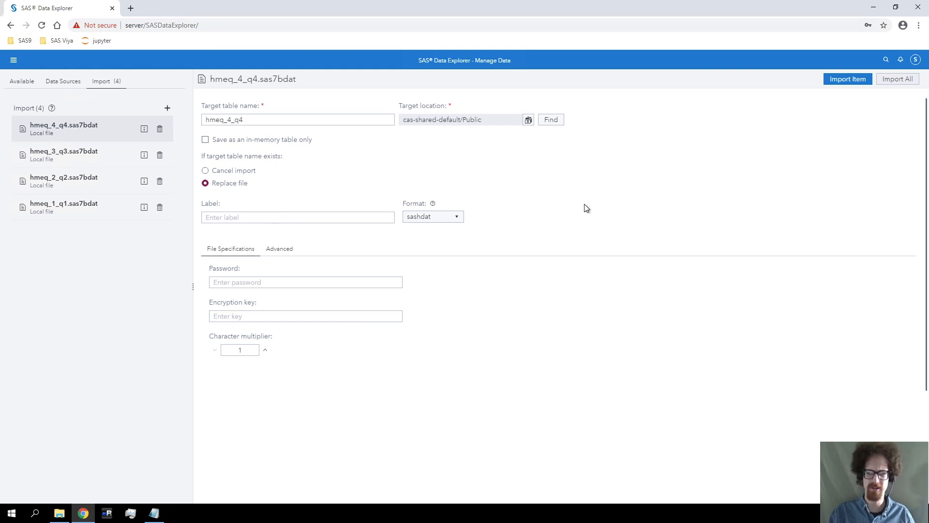
left_click(892, 83)
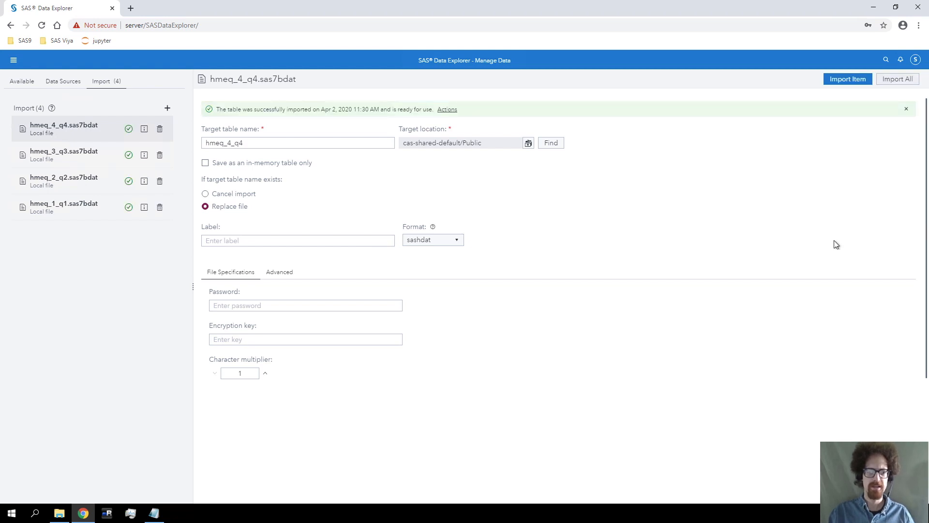
Step: Return to the Model Manager Workshop project in SAS Model Manager and start a new performance definition
left_click(13, 60)
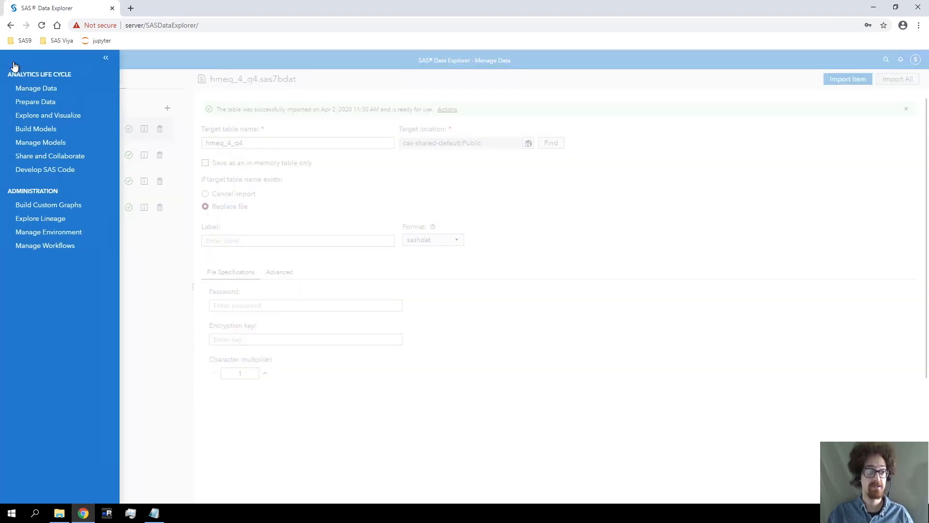
left_click(37, 143)
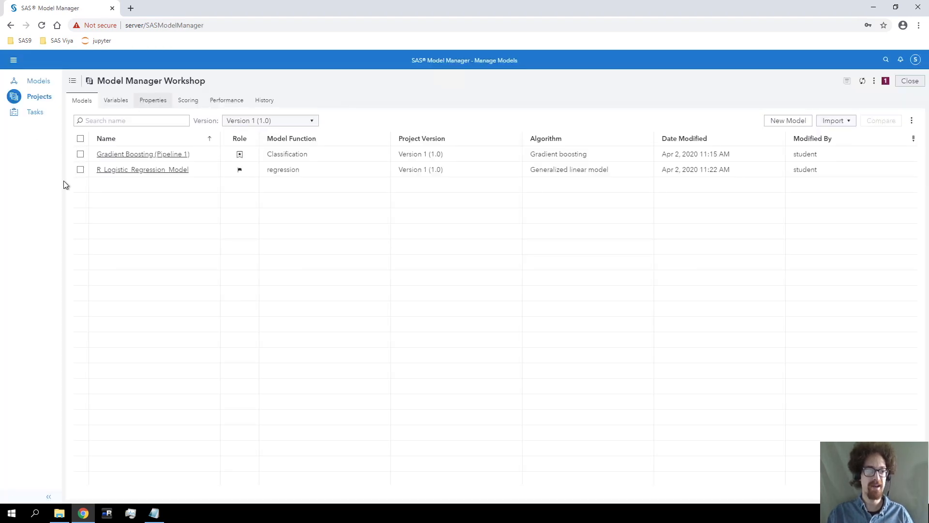
left_click(227, 102)
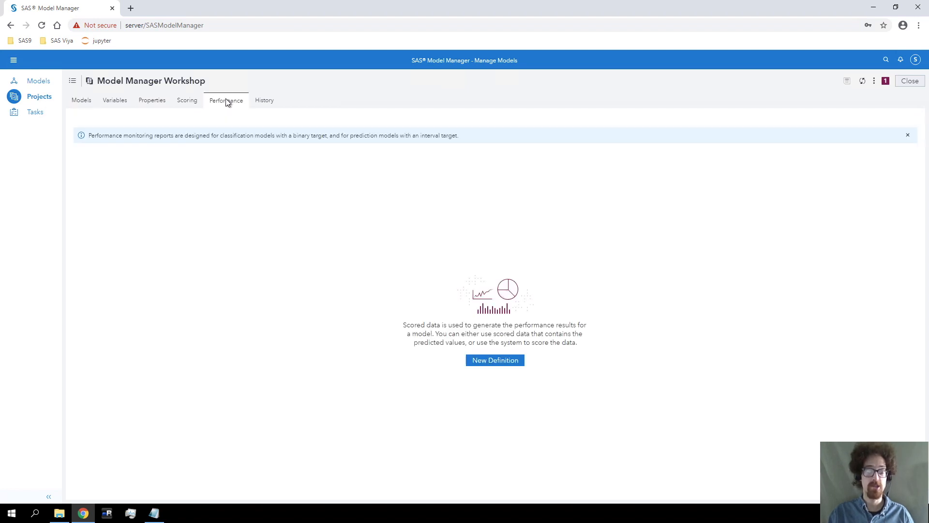
left_click(503, 367)
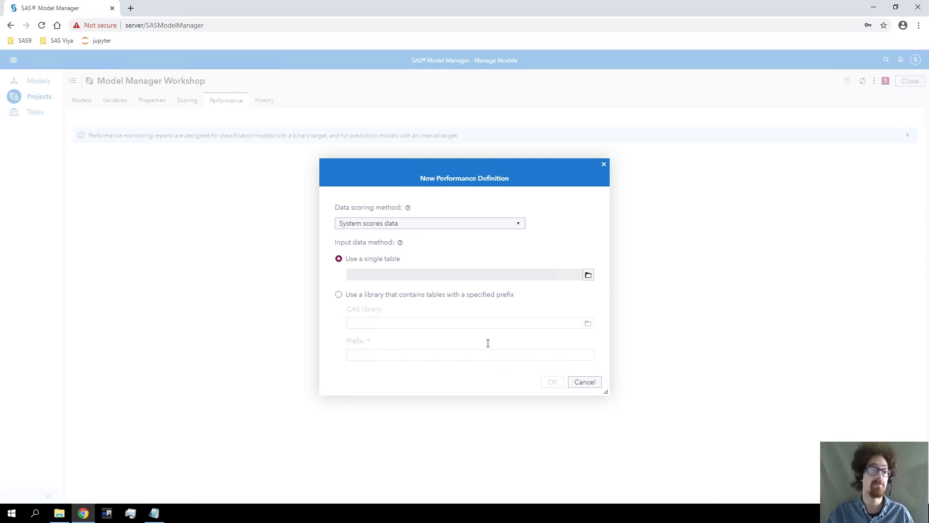
Step: Set the input data method to a library with prefixed tables, using cas-shared-default/Public and the prefix hmeq
left_click(357, 296)
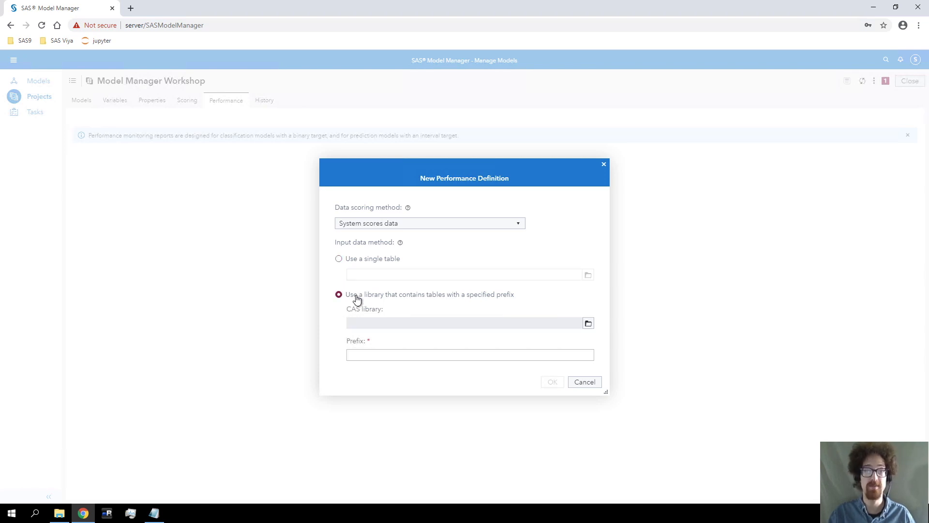
left_click(589, 323)
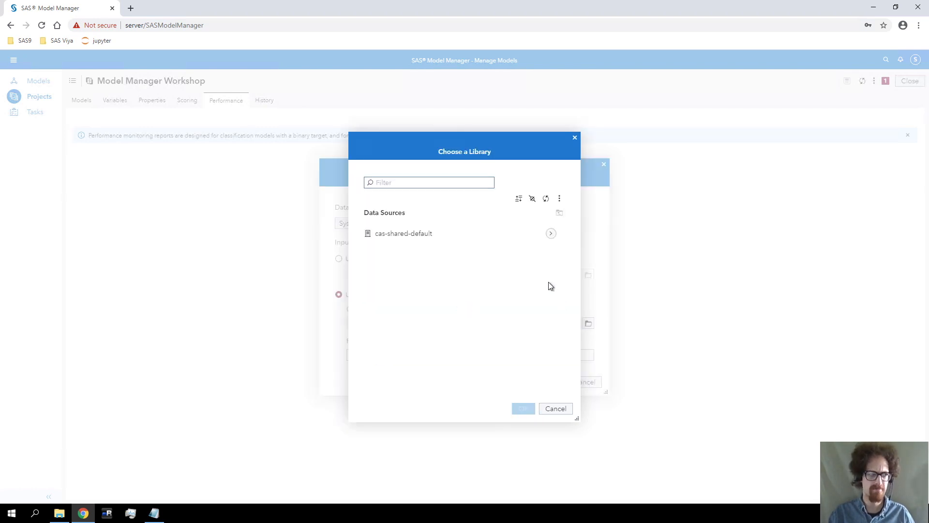
left_click(550, 235)
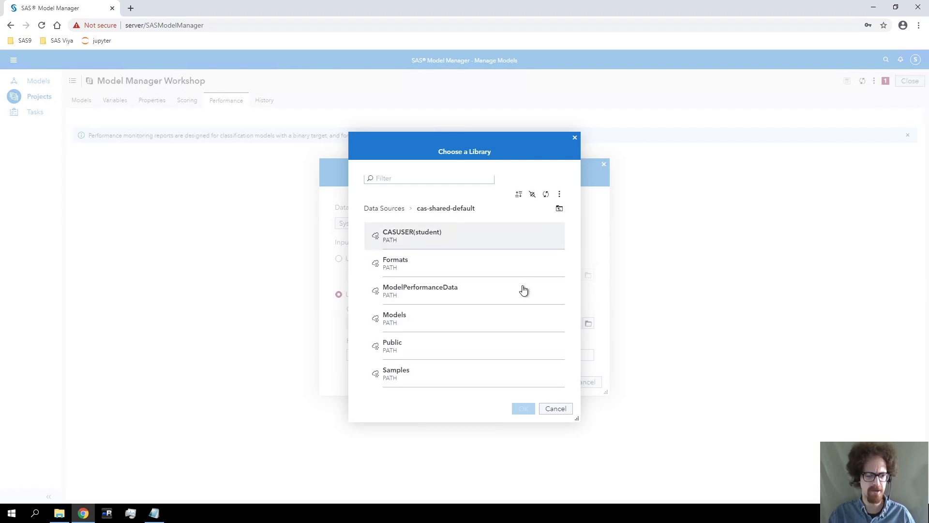
left_click(443, 352)
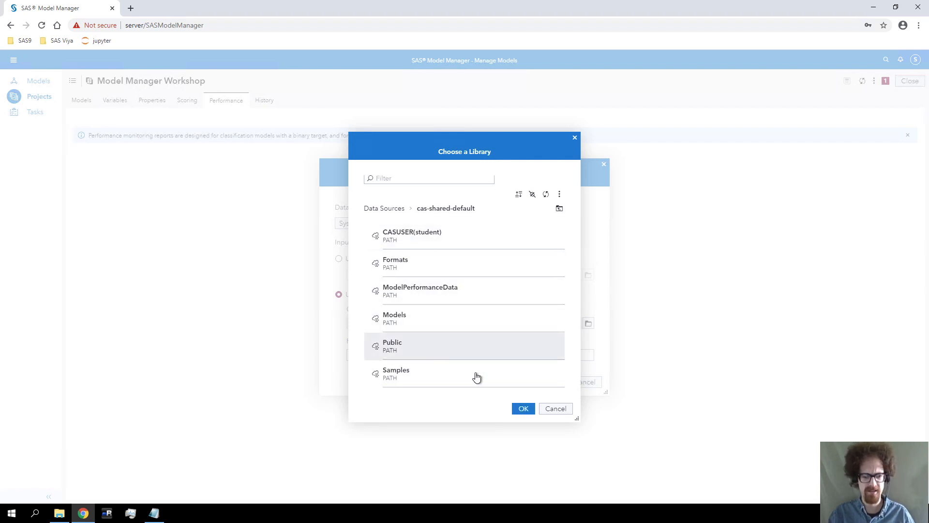
left_click(522, 410)
left_click(382, 354)
type("hmeq")
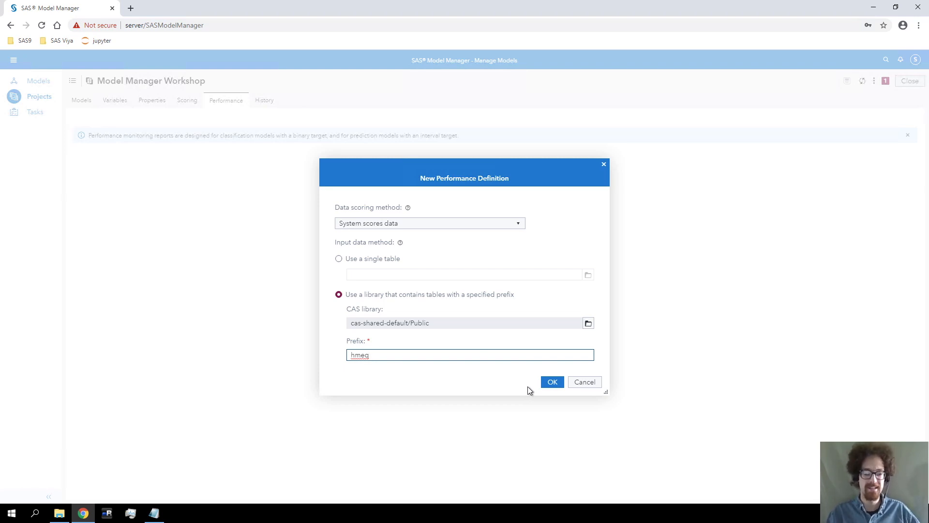
left_click(551, 383)
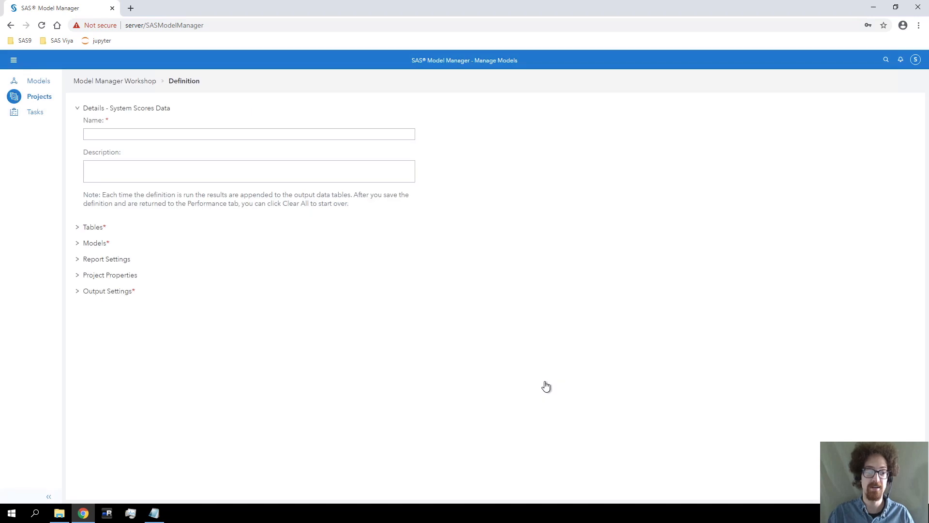
Step: Check the naming of the quarterly HMEQ data files in File Explorer and return to the performance definition
left_click(58, 516)
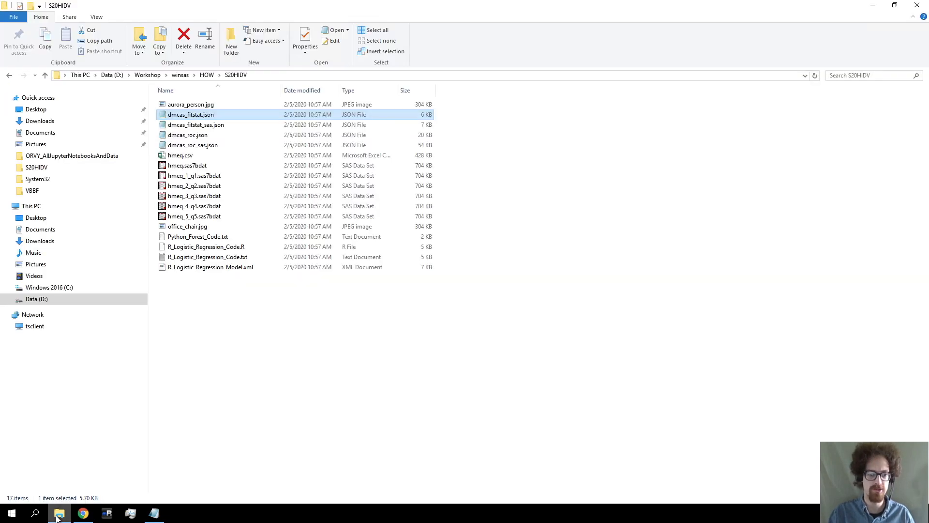
left_click(196, 186)
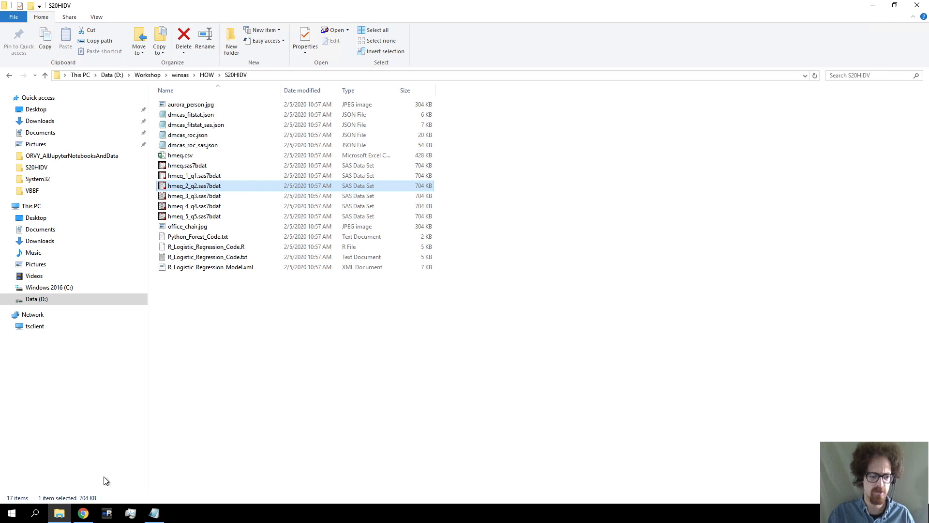
left_click(61, 516)
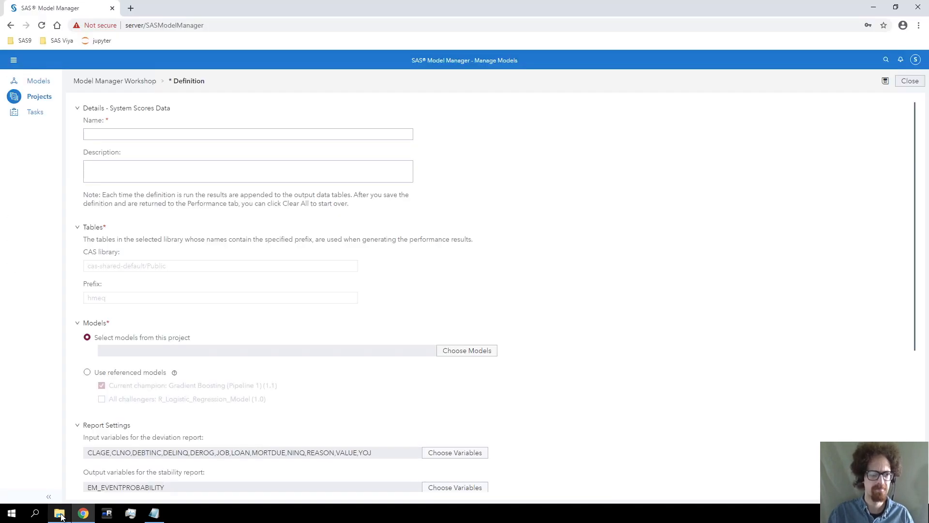
Step: Name the performance definition Test Performance Report
left_click(158, 137)
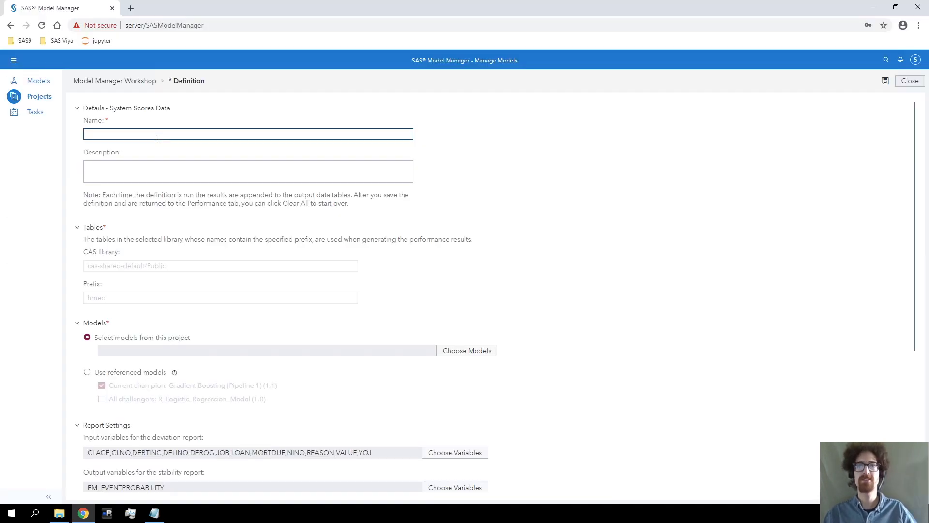
type("Test Perf")
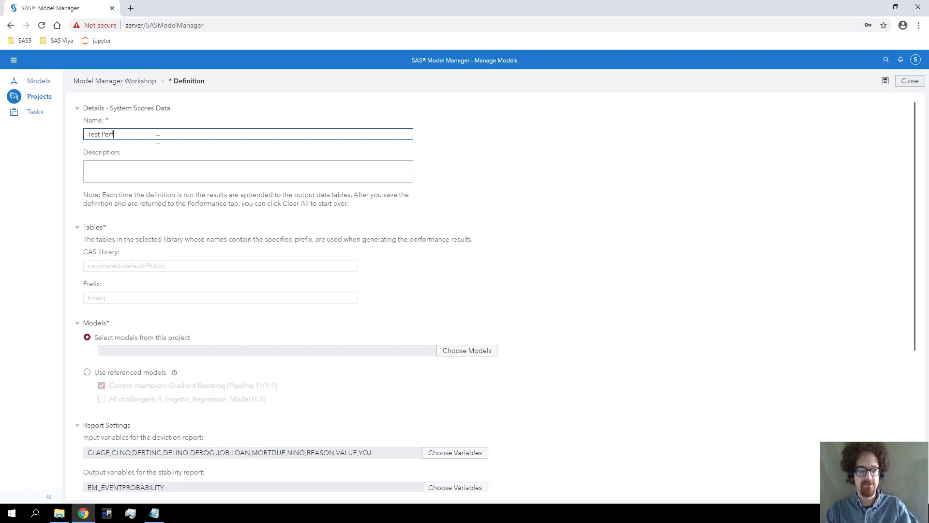
type("ormance Report")
key("Tab")
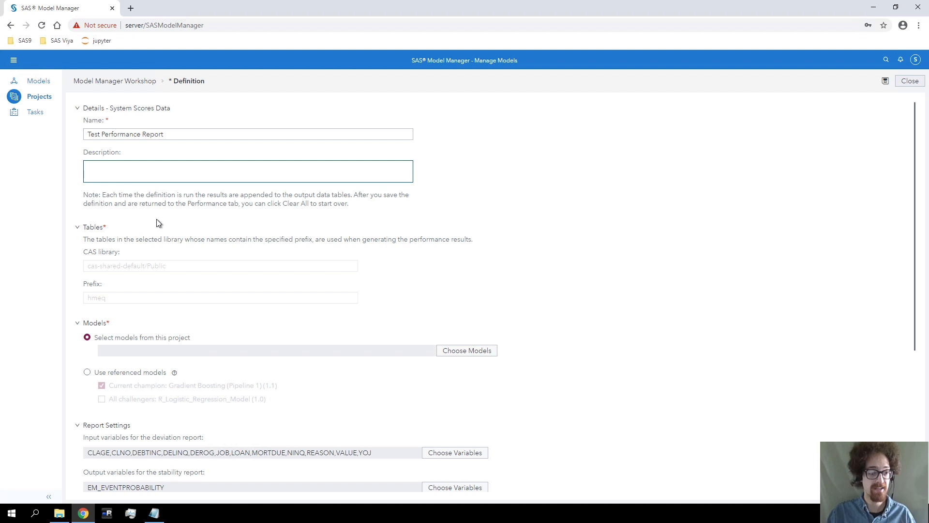
Step: Set the definition to use referenced models with only the current champion, and save and run it
scroll(156, 222, "down", 1)
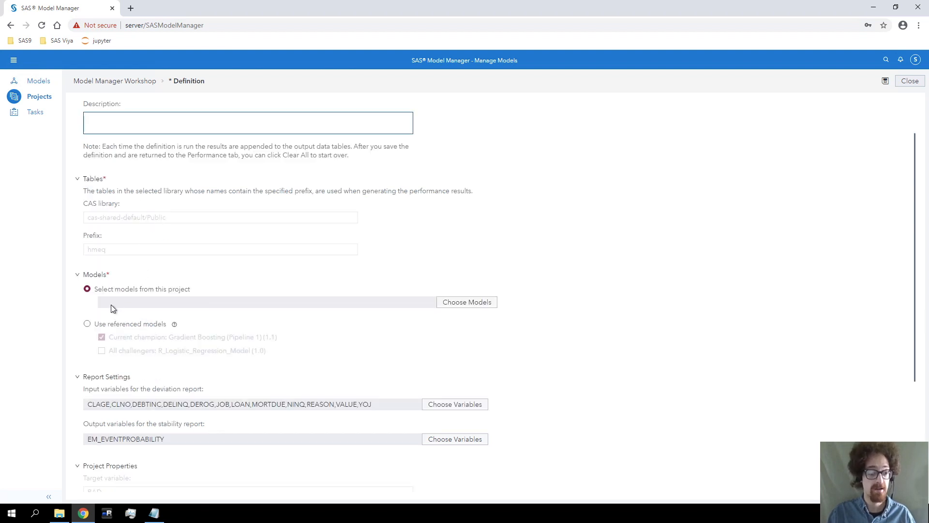
left_click(87, 325)
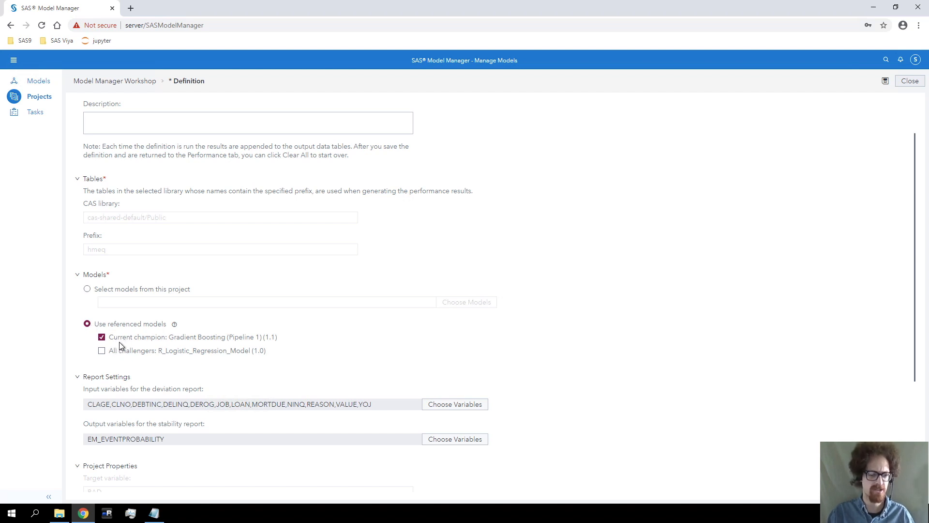
scroll(120, 345, "down", 1)
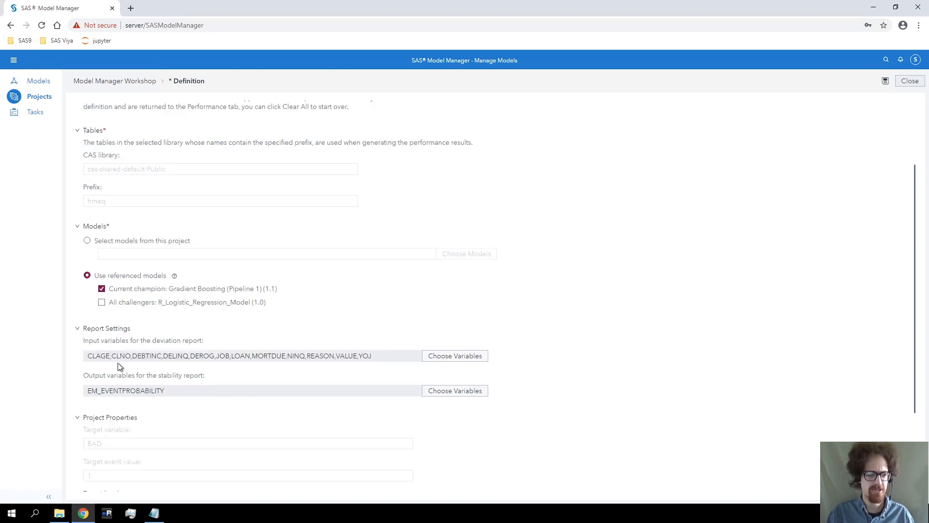
scroll(121, 379, "down", 2)
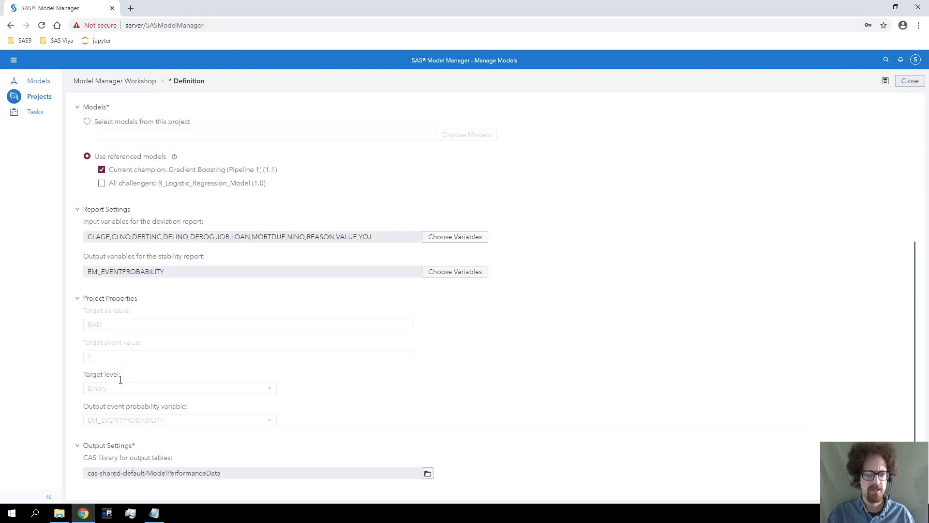
scroll(120, 379, "up", 4)
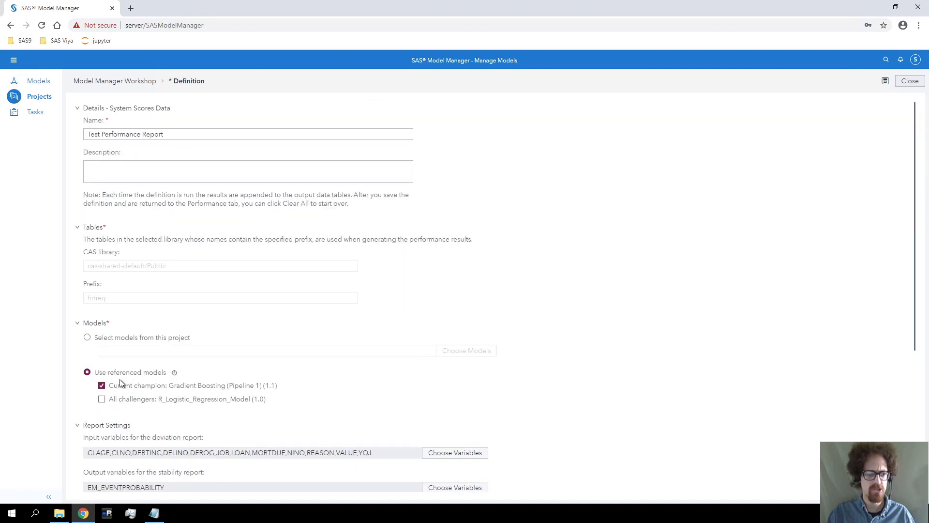
left_click(885, 81)
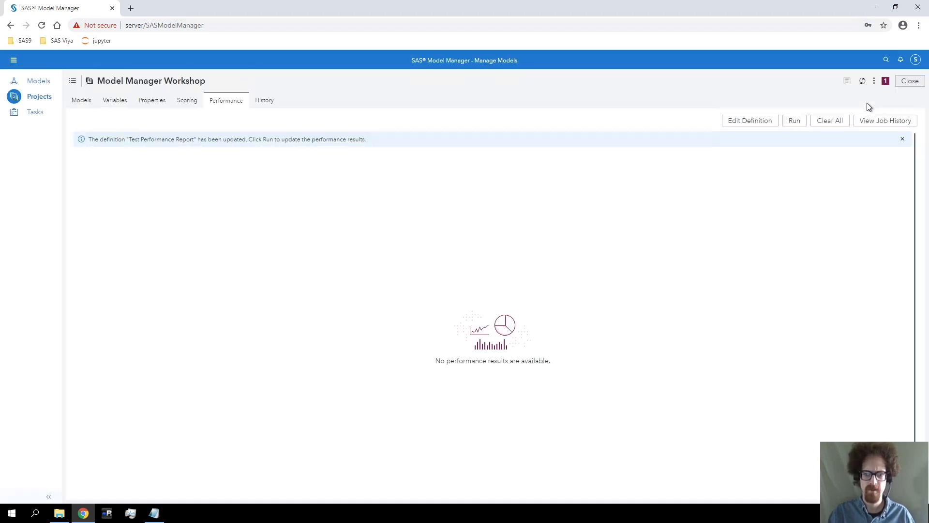
left_click(793, 121)
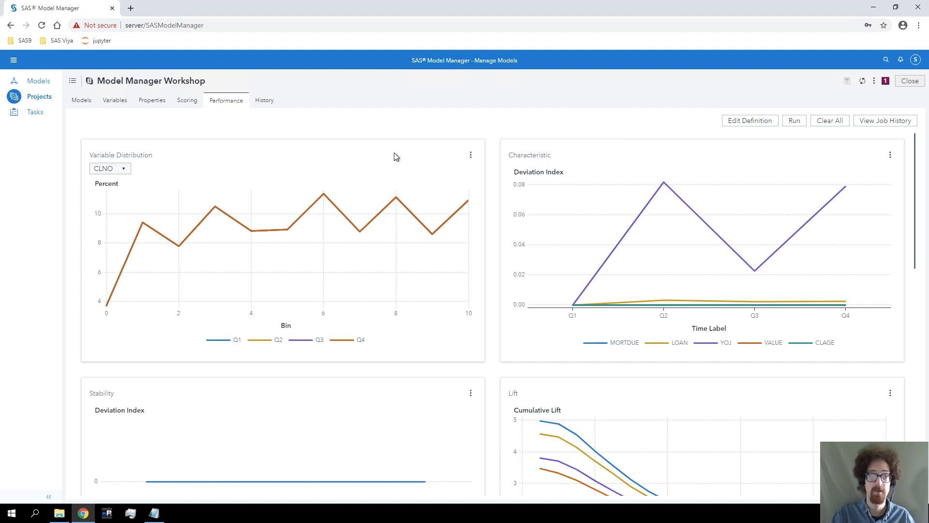
Step: Examine the quarterly variable distribution plots for YOJ and CLAGE in the performance results
left_click(124, 171)
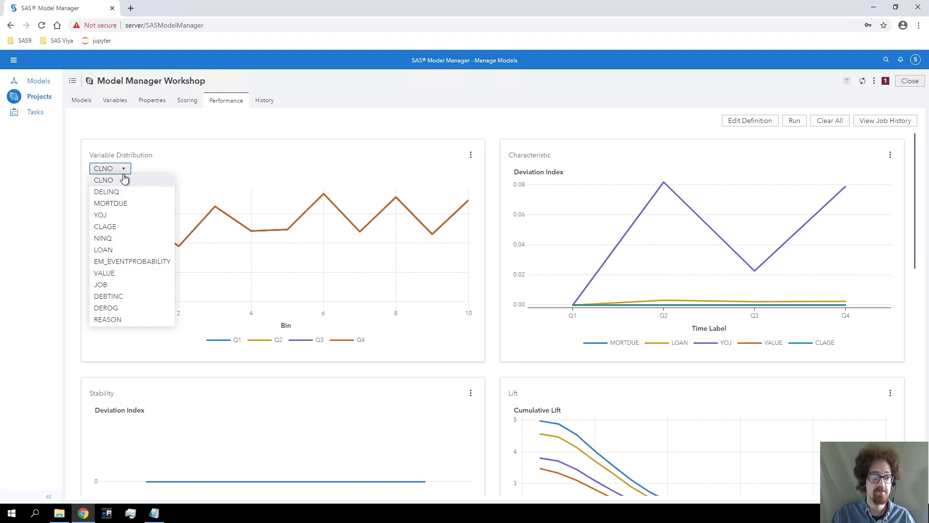
left_click(106, 217)
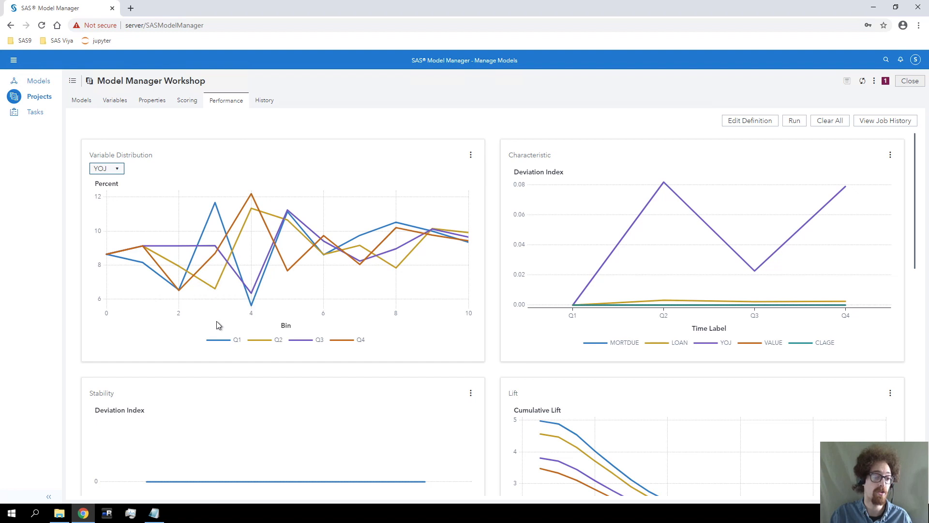
left_click(114, 170)
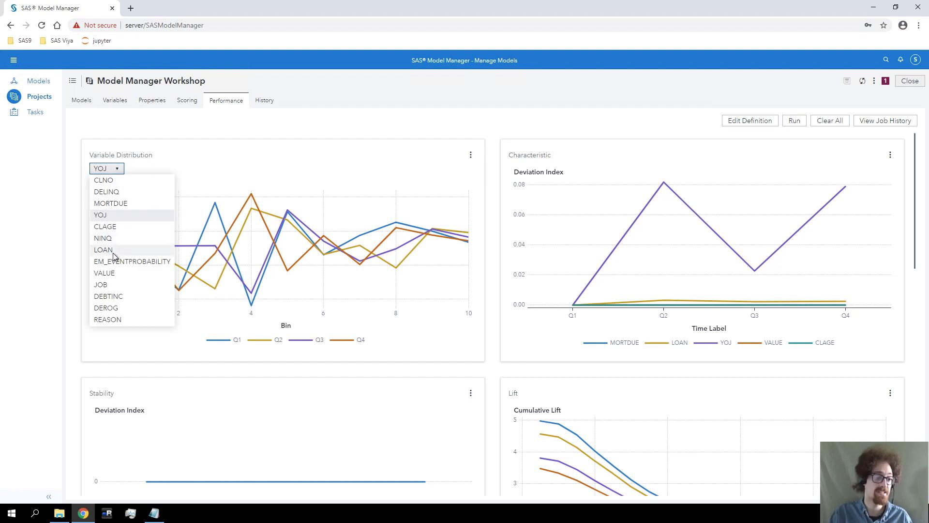
left_click(110, 227)
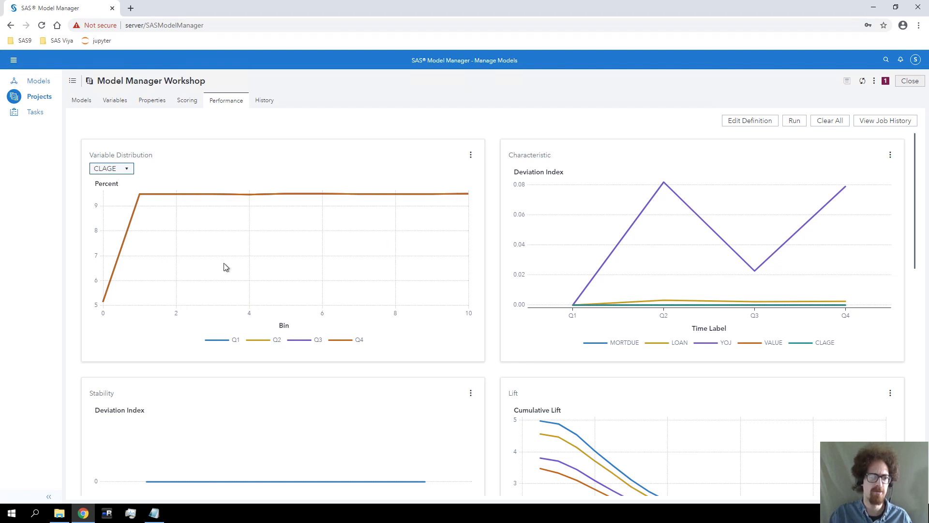
Step: Examine the VALUE variable distribution and the Characteristic, Stability, Lift, ROC, Gini and KS plots in the performance results
left_click(128, 171)
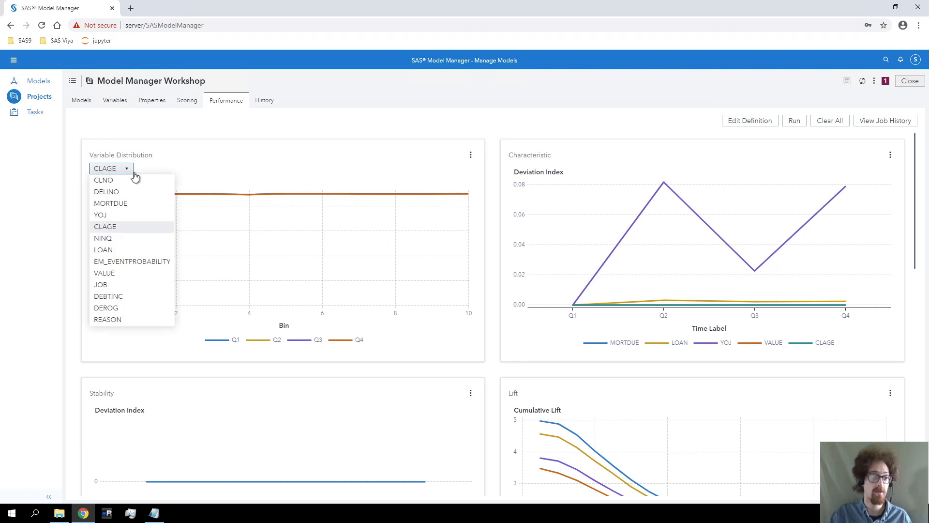
left_click(120, 274)
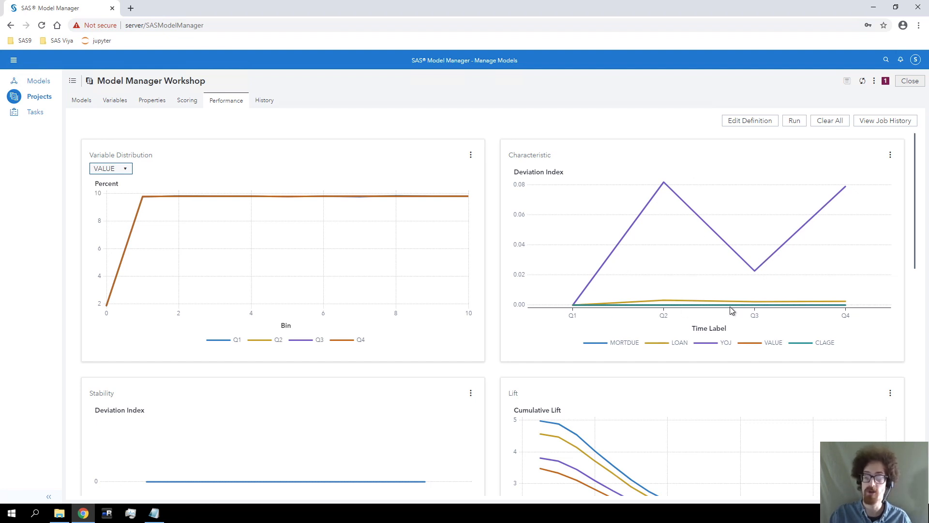
scroll(503, 306, "down", 1)
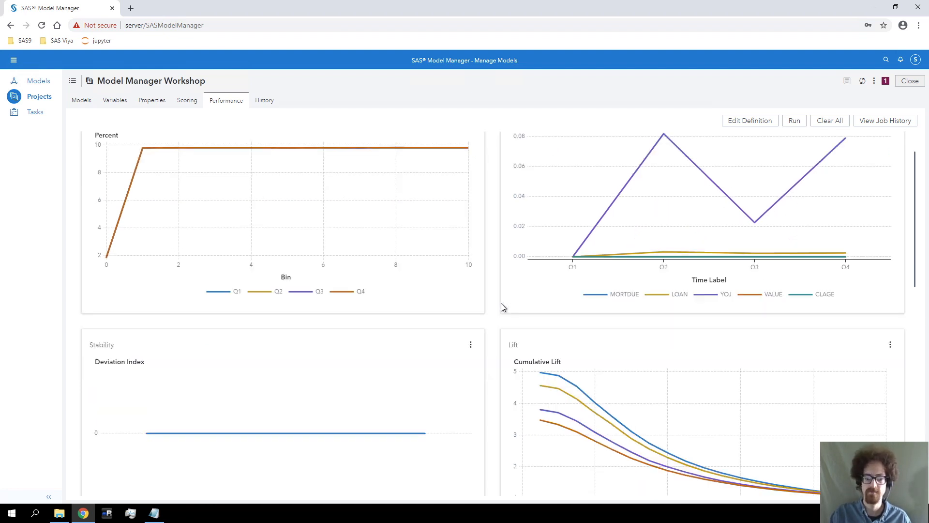
scroll(501, 303, "down", 2)
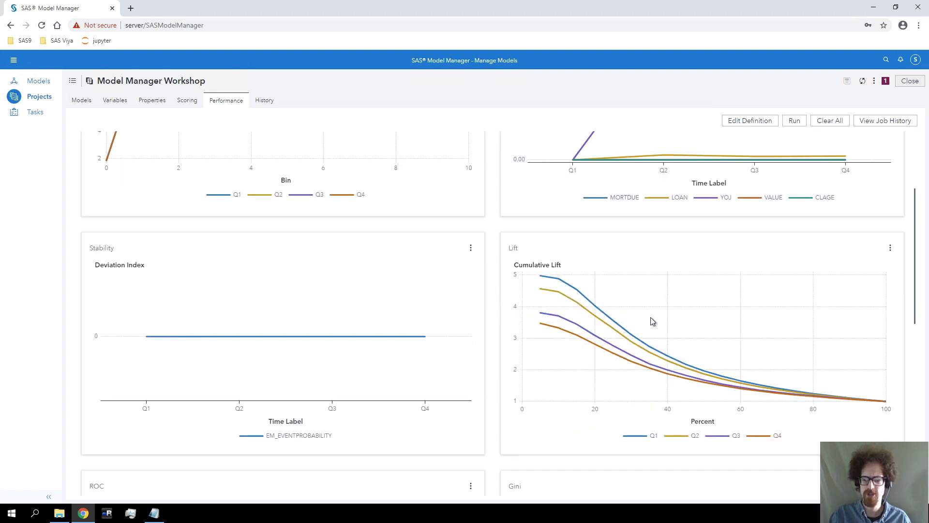
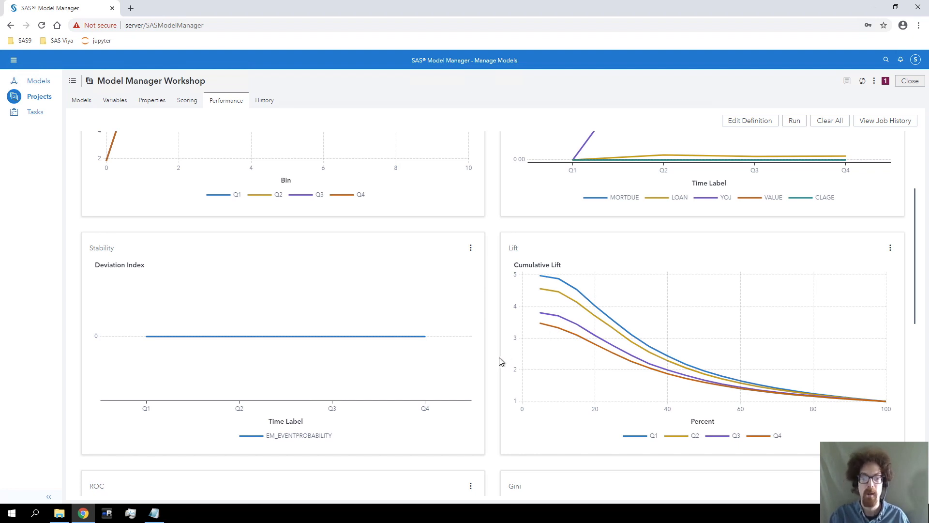
scroll(499, 366, "down", 4)
scroll(498, 368, "down", 1)
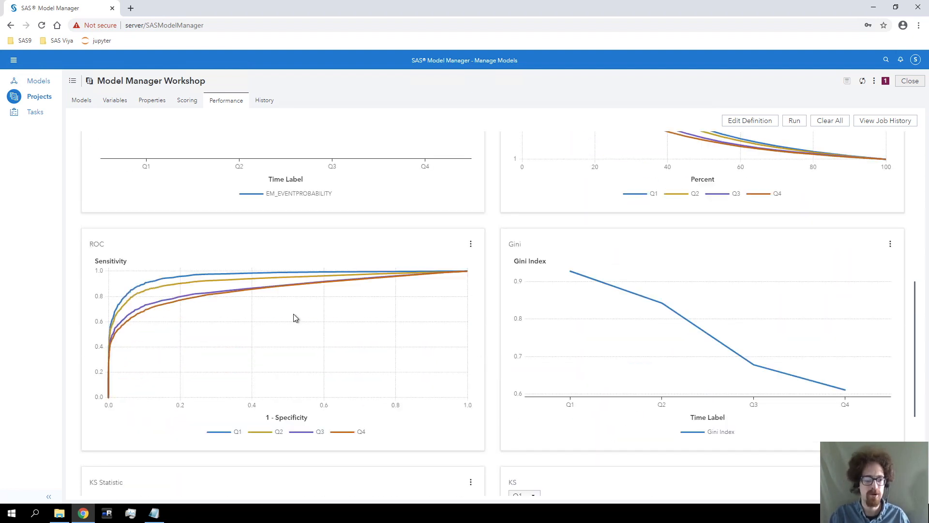
mouse_move(144, 286)
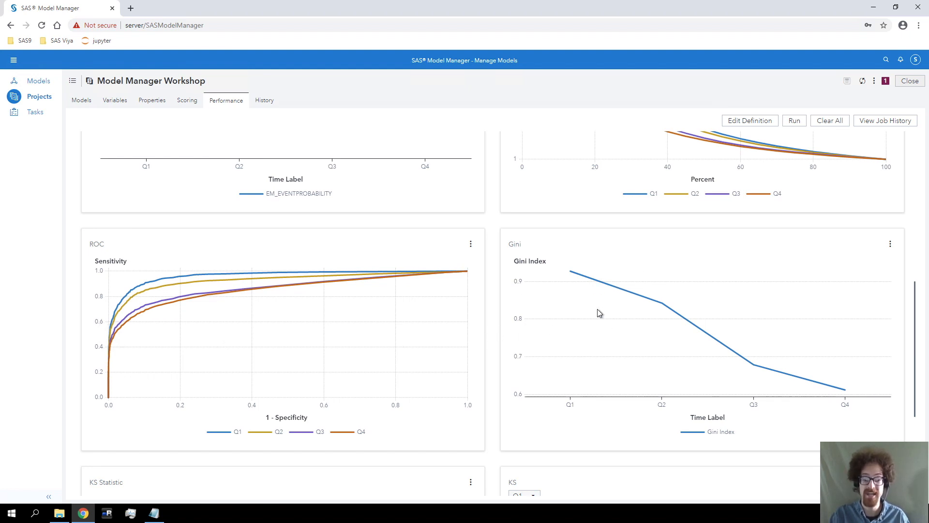
scroll(496, 338, "down", 4)
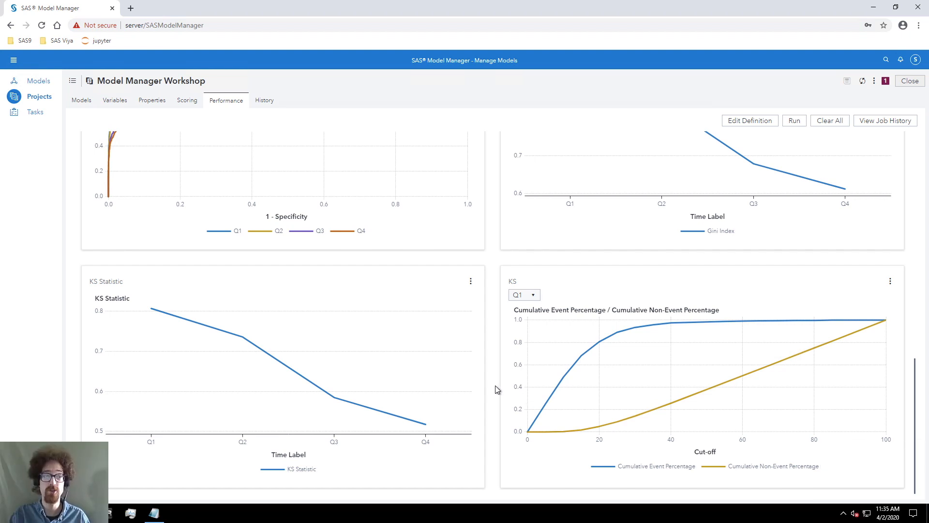
Step: Start a retrain request for the project using the option to retrain now with a new data table, and open the table chooser
left_click(876, 82)
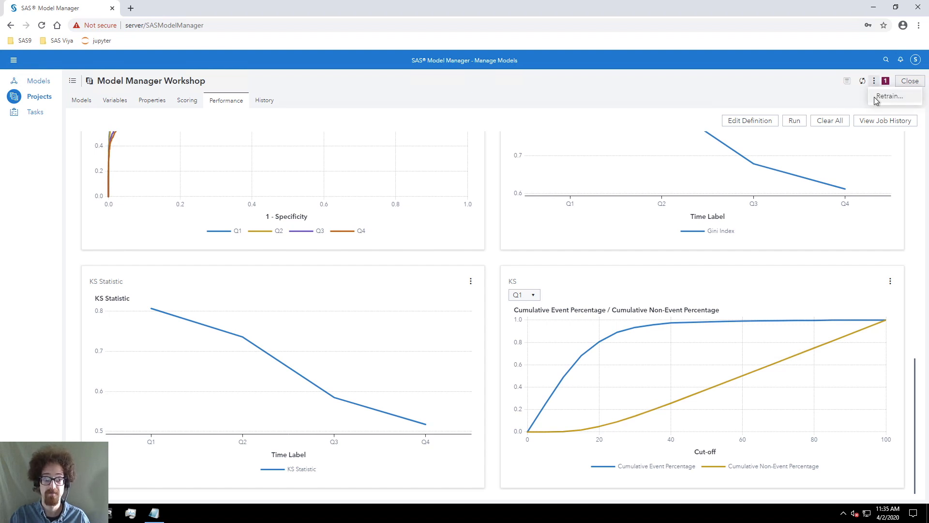
left_click(876, 98)
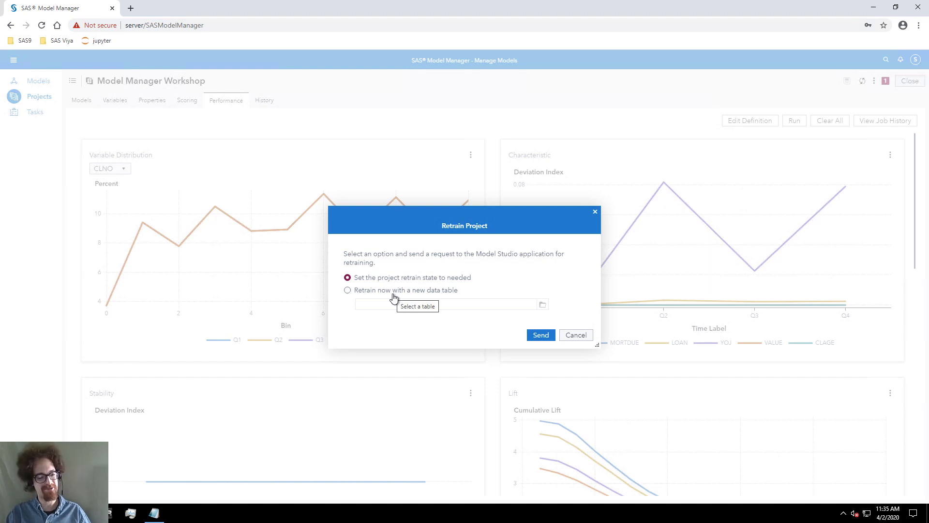
left_click(394, 293)
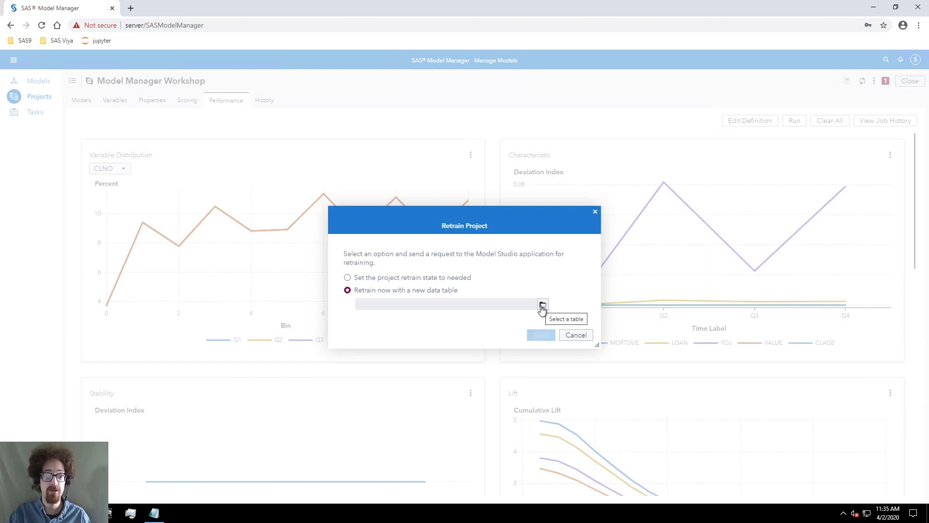
left_click(542, 305)
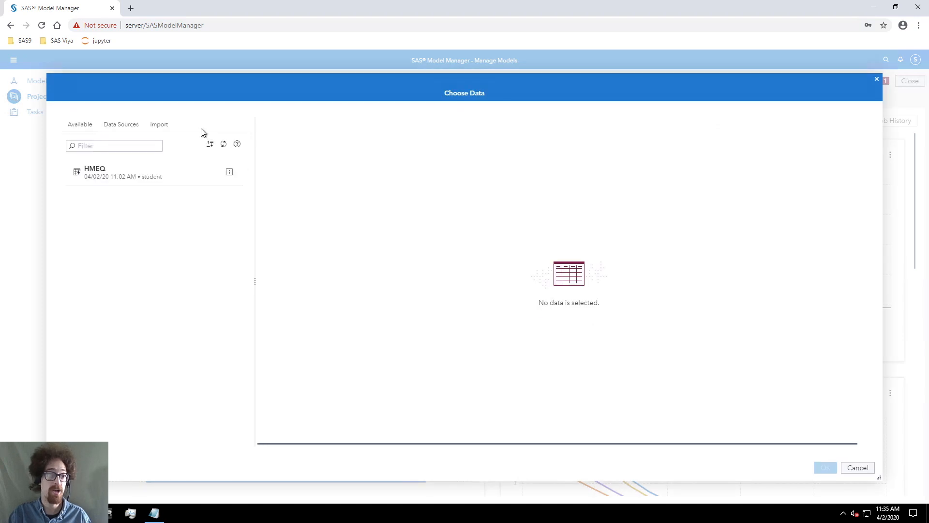
Step: Import the local file hmeq_5_q5.sas7bdat into the Public library, replacing the file if the target table name exists
left_click(159, 124)
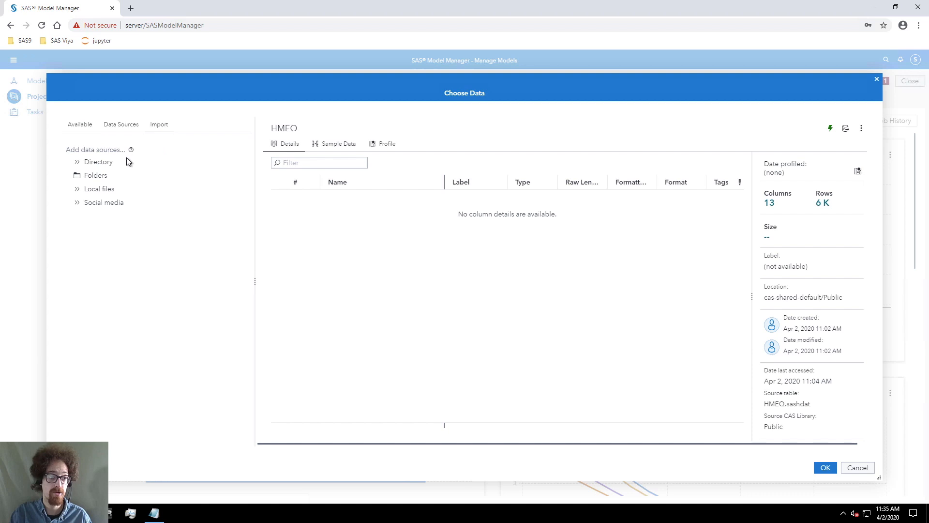
left_click(100, 188)
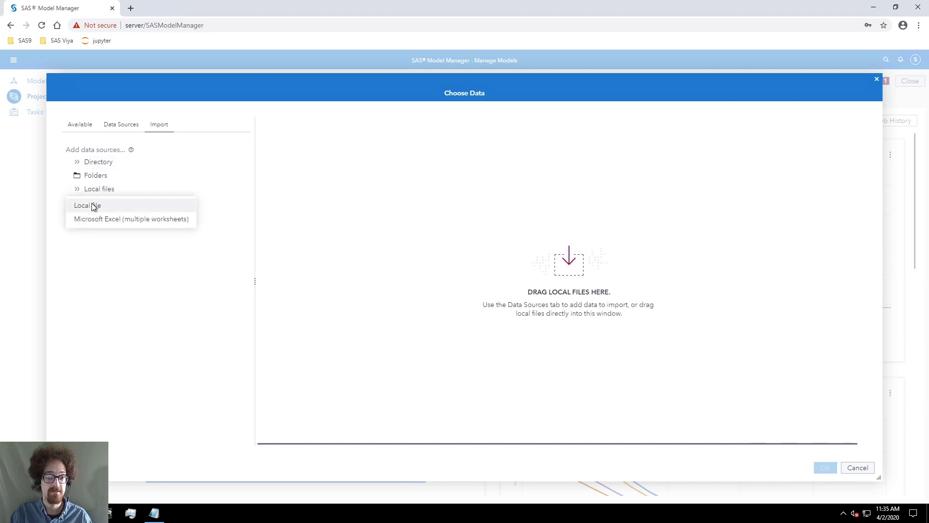
left_click(88, 205)
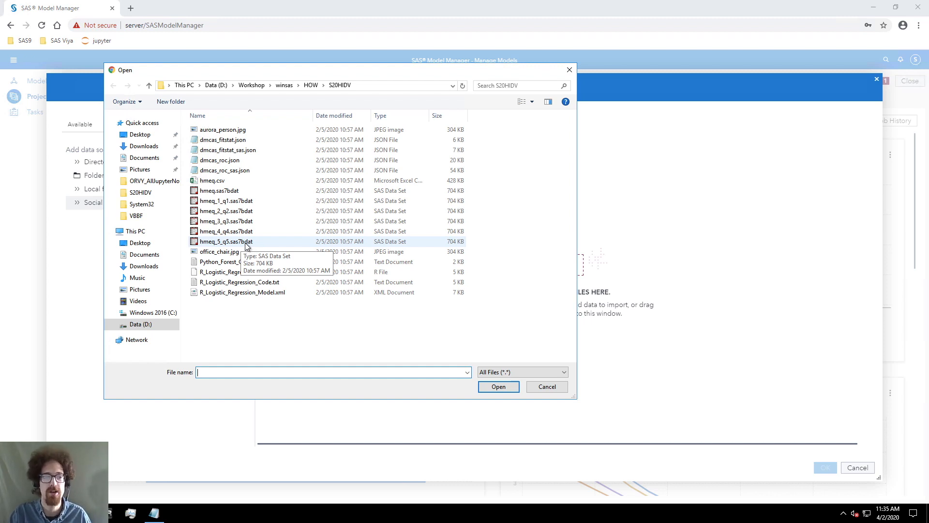
double_click(246, 242)
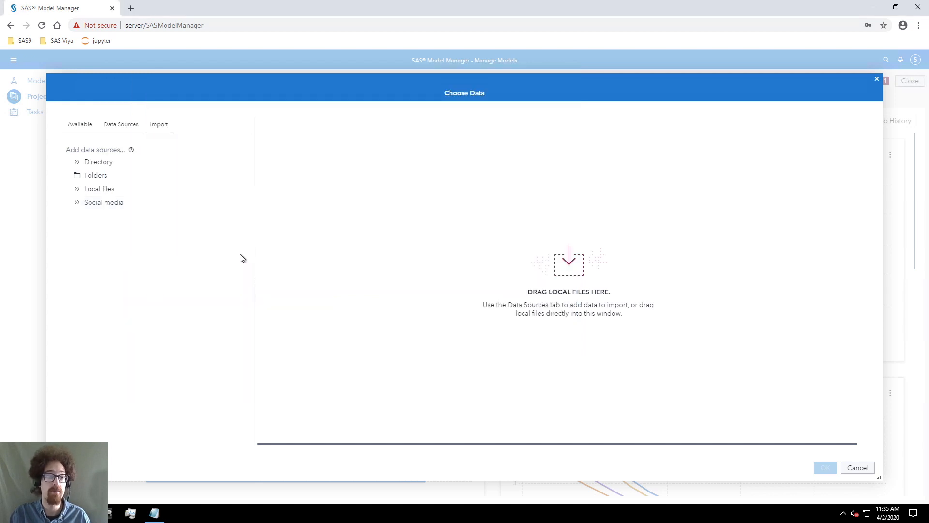
left_click(300, 224)
left_click(794, 129)
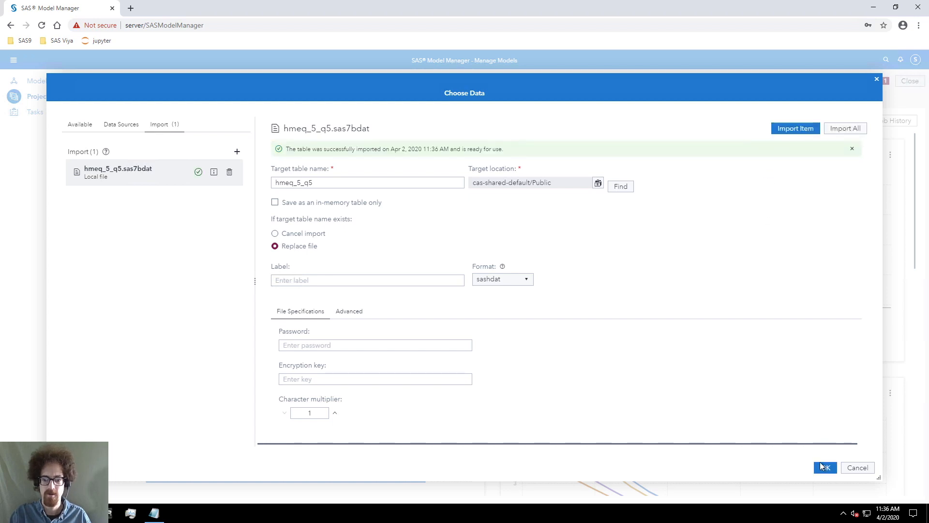
Step: Choose the imported hmeq_5_q5 table as the retraining data and send the retrain request
left_click(823, 468)
left_click(542, 338)
left_click(541, 335)
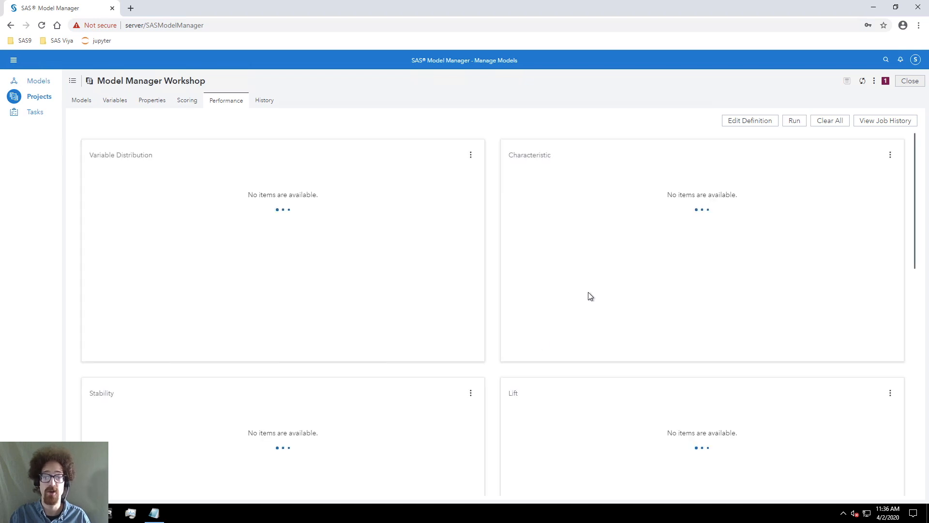
Step: Refresh the project's model list, then reload the web page and reopen the Model Manager Workshop project
left_click(882, 83)
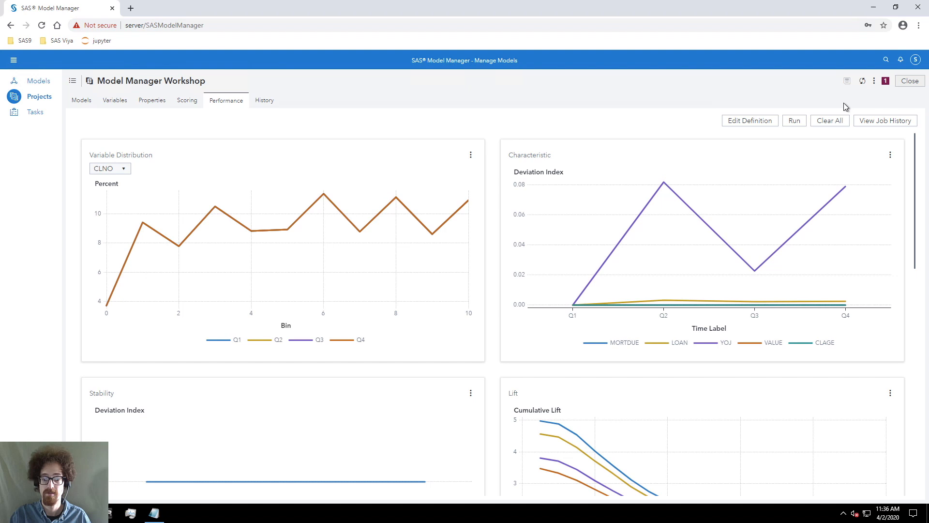
left_click(80, 102)
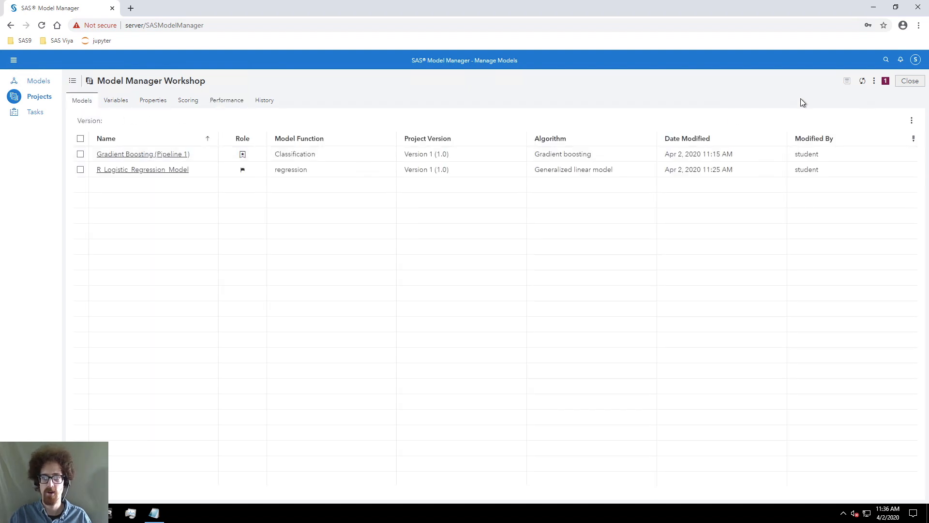
left_click(863, 81)
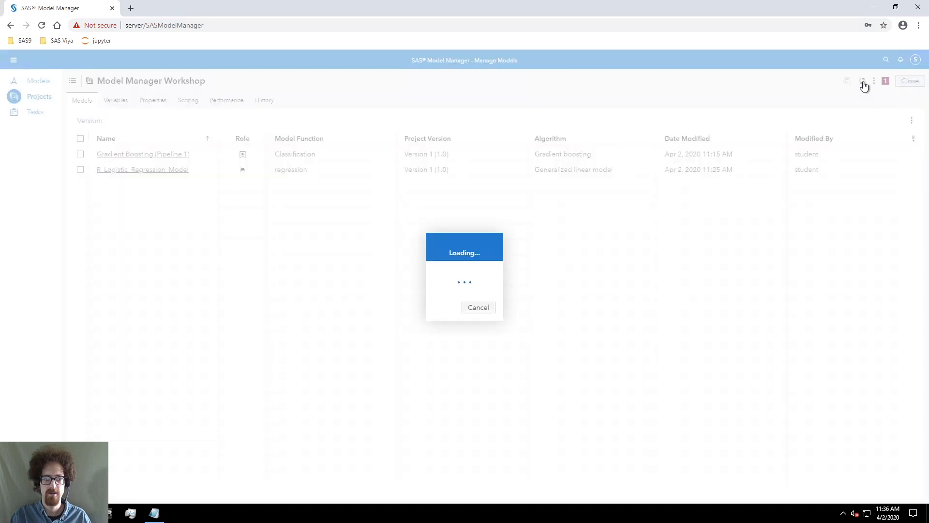
left_click(44, 27)
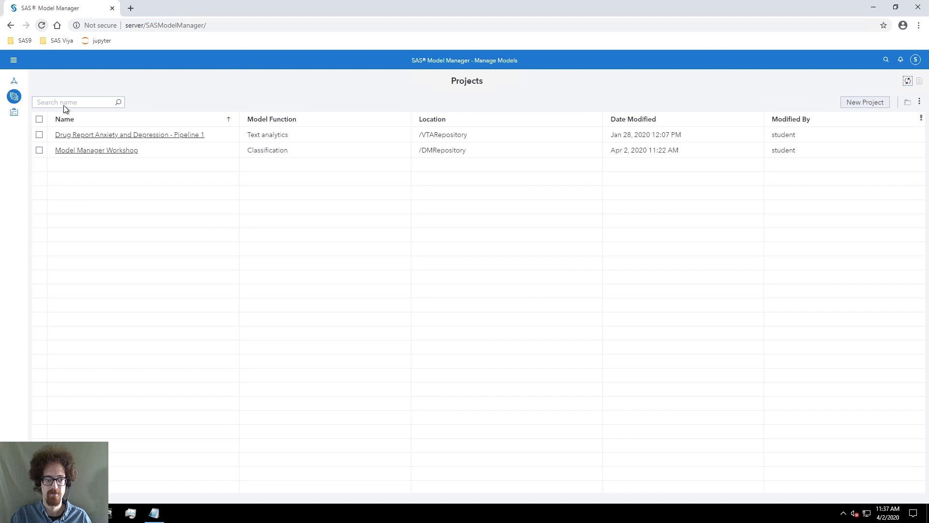
left_click(71, 150)
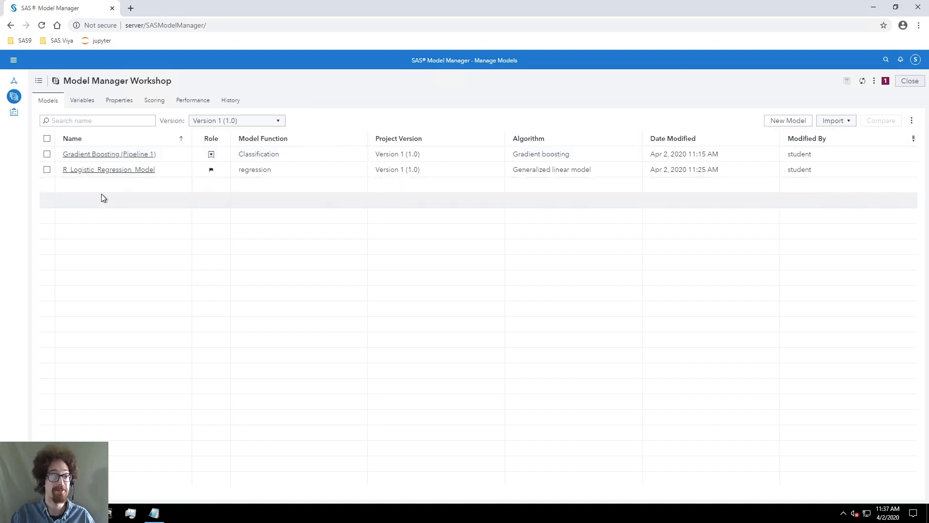
Step: Show the models of all project versions and refresh the list
left_click(220, 123)
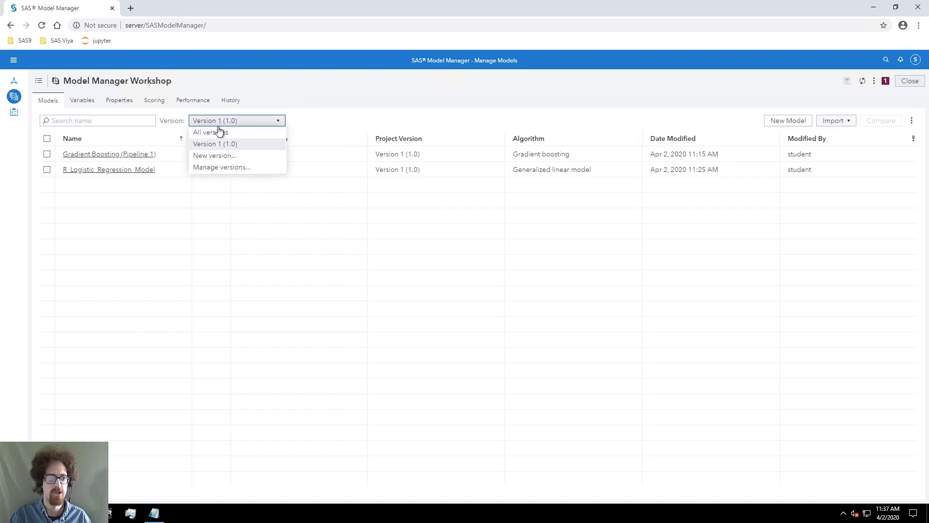
left_click(214, 134)
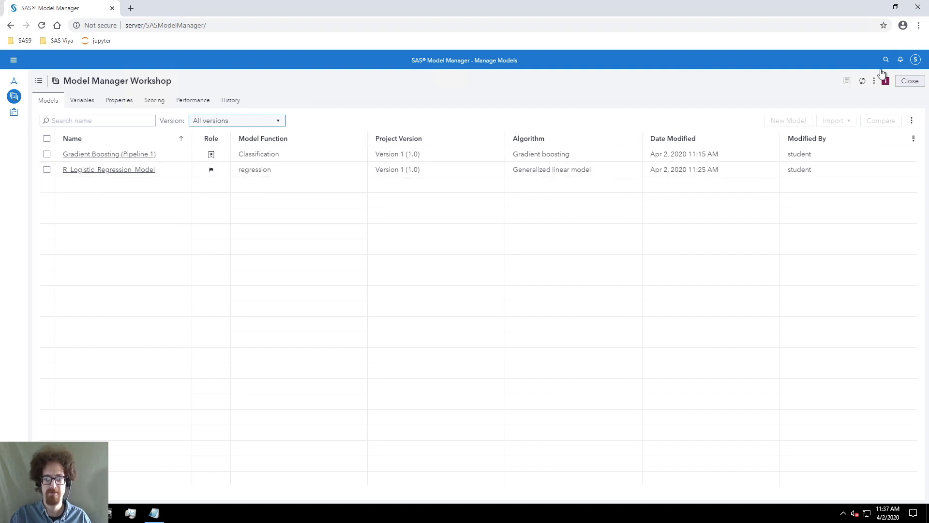
left_click(863, 82)
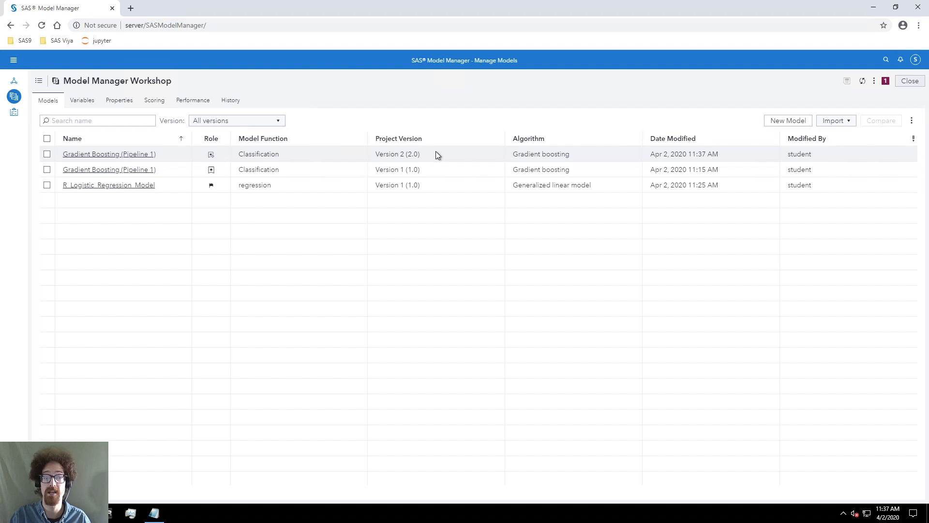
Step: Publish the Version 2 (2.0) Gradient Boosting model to SAS Micro Analytic Service (maslocal) with Replace enabled, and close the publishing results
left_click(46, 155)
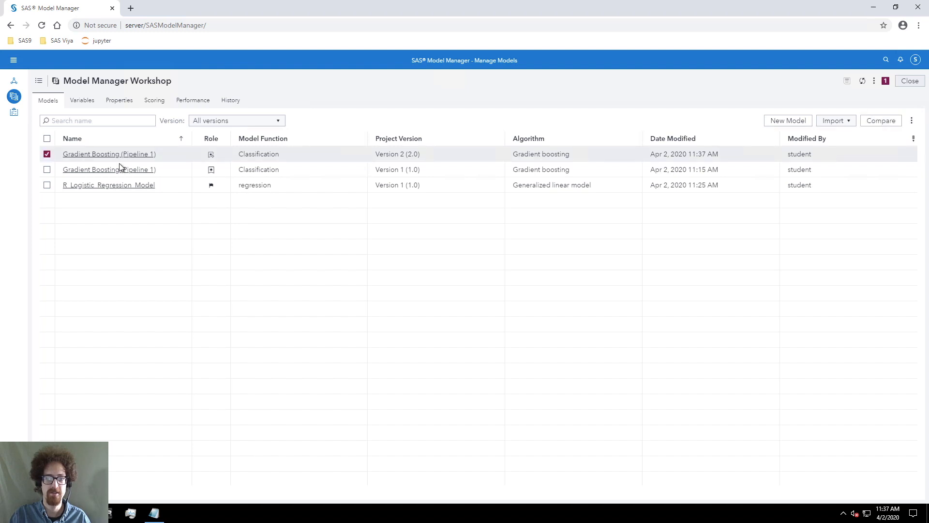
left_click(912, 122)
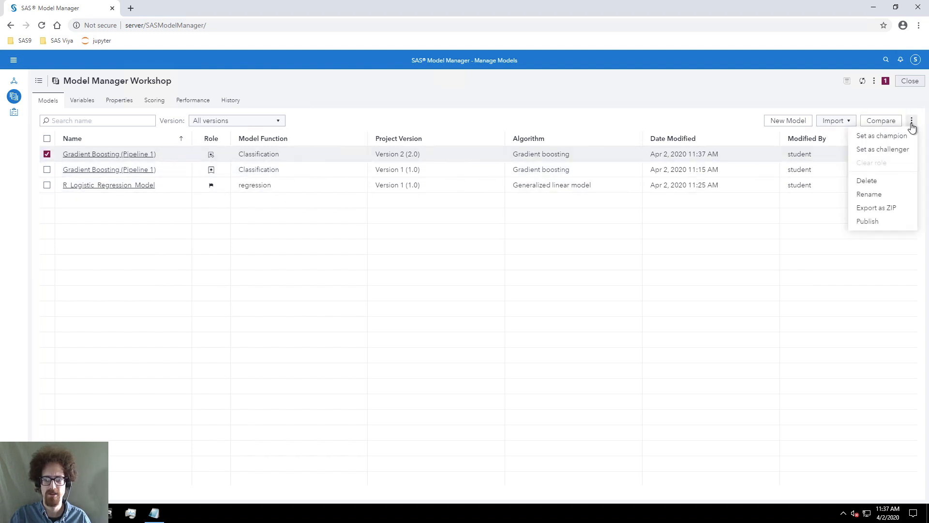
left_click(867, 222)
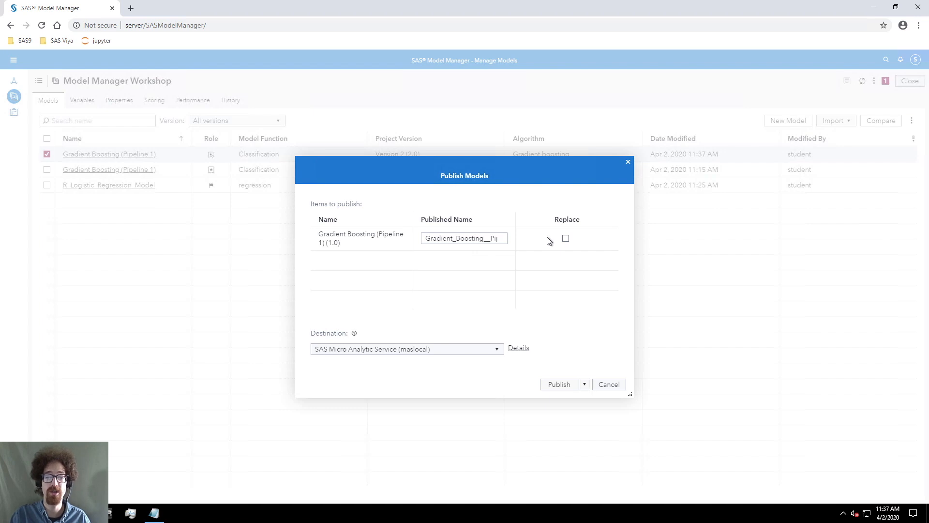
left_click(565, 239)
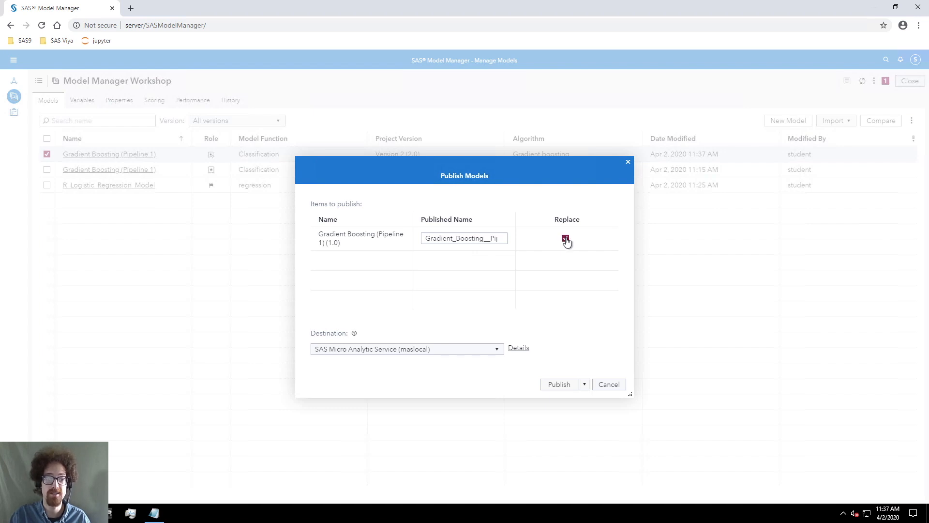
left_click(489, 352)
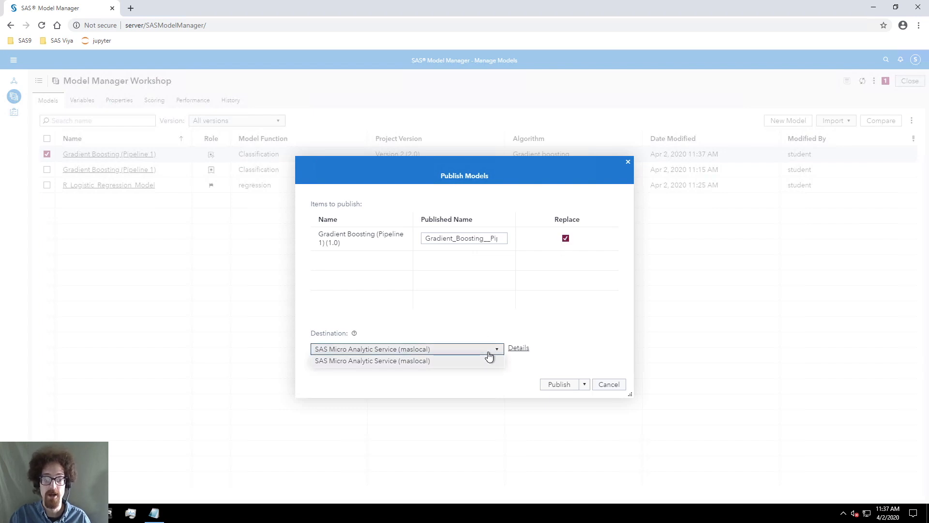
left_click(489, 352)
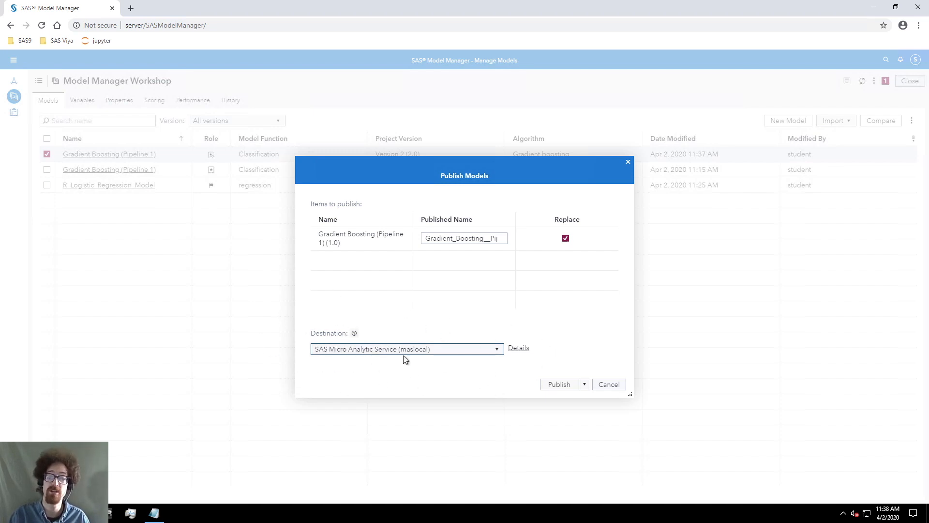
left_click(554, 387)
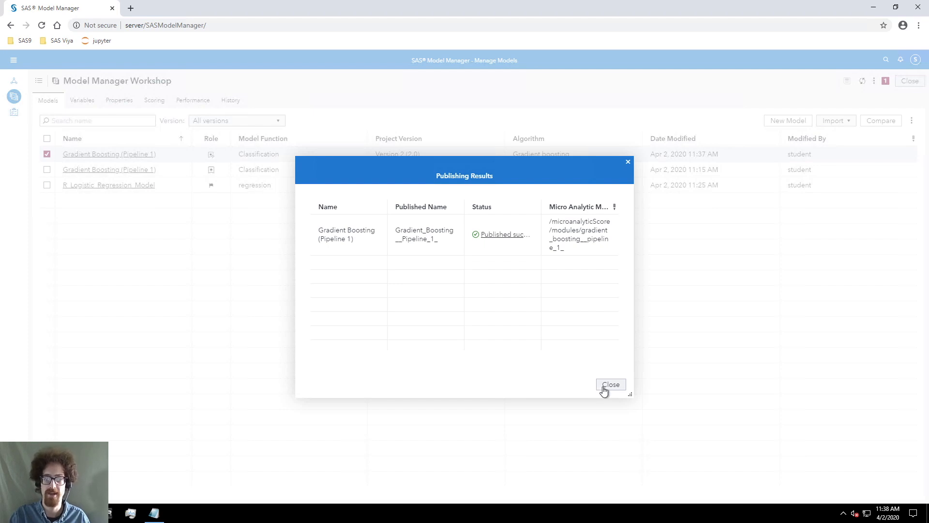
left_click(610, 384)
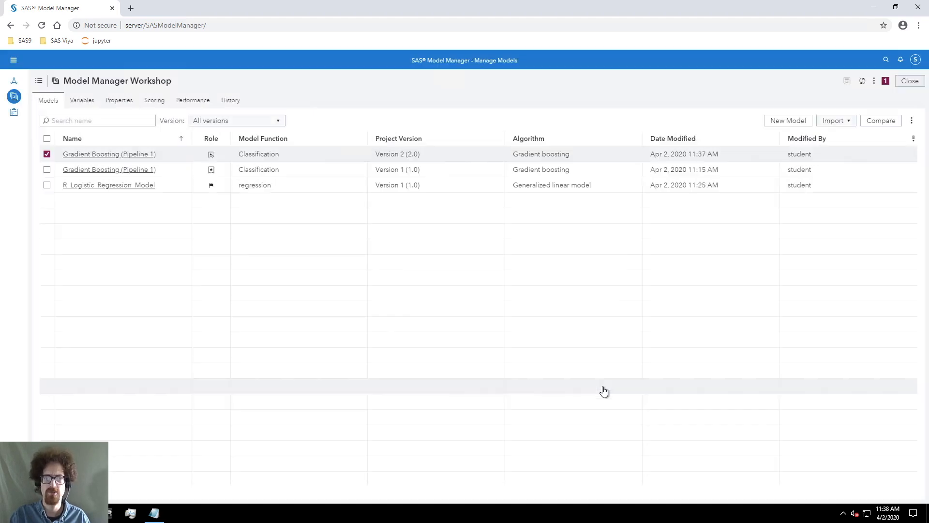
Step: Review the project's event history
left_click(230, 102)
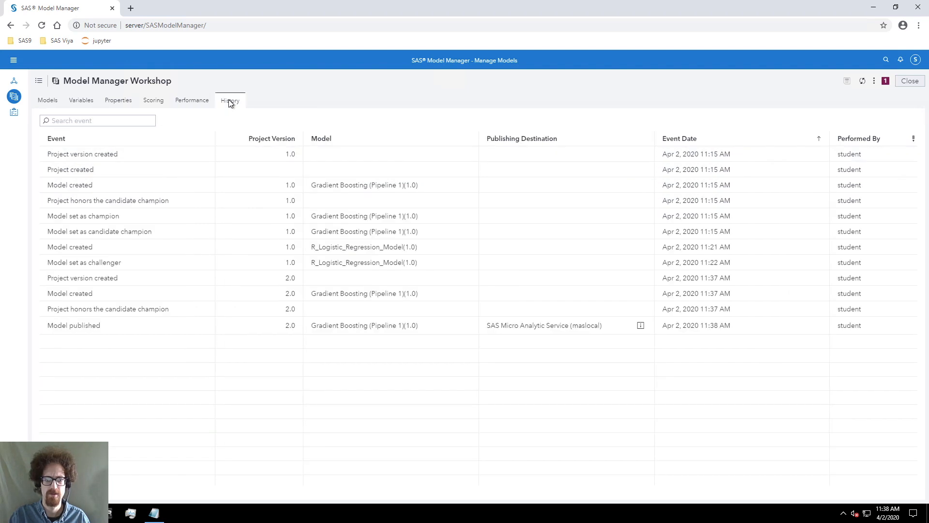
Step: Refresh the project's event history and check the publishing destination of the version 2.0 model
left_click(864, 82)
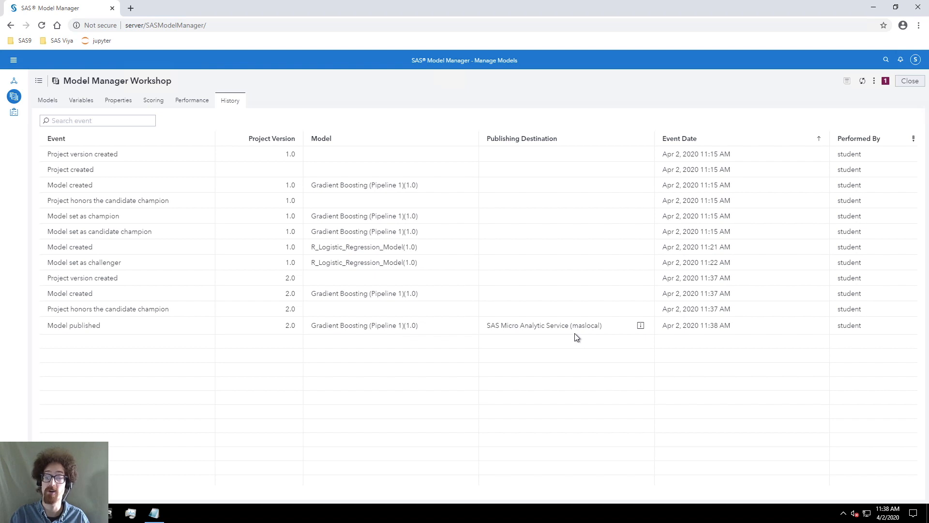
left_click_drag(572, 326, 600, 326)
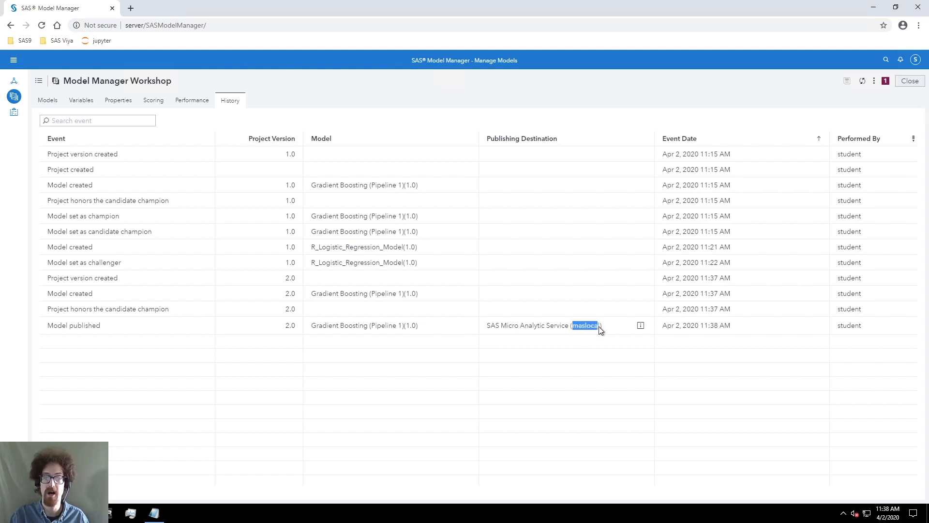
Step: Open the Version 2 (2.0) Gradient Boosting model from the project's models and inspect the file role of its analytic store file
left_click(49, 100)
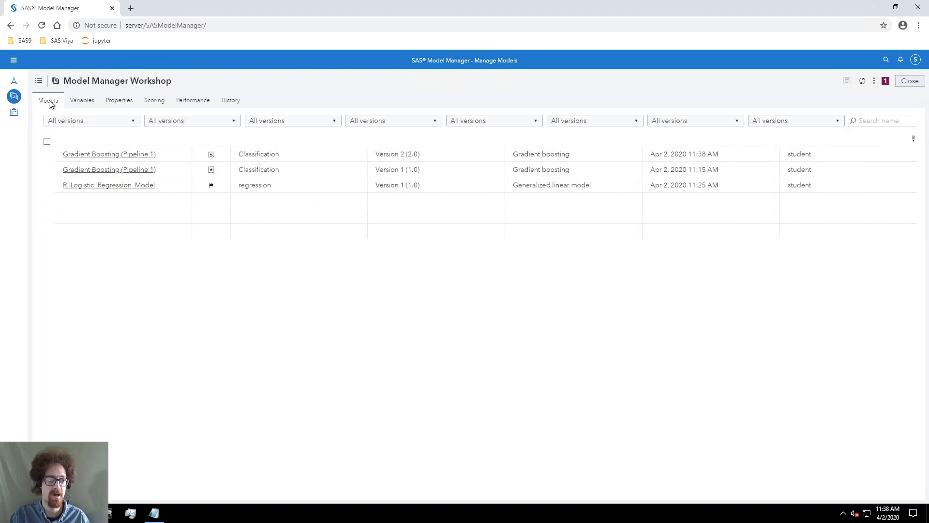
left_click(95, 155)
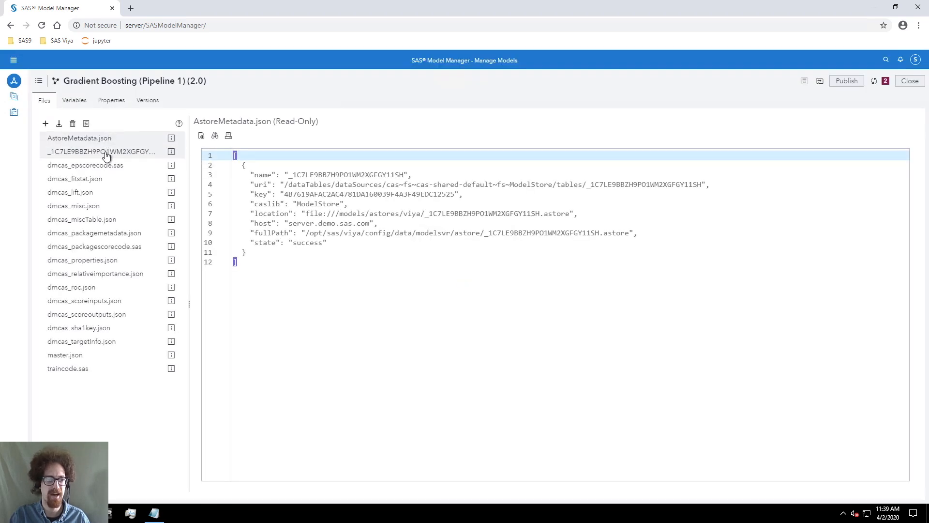
left_click(107, 154)
left_click(172, 152)
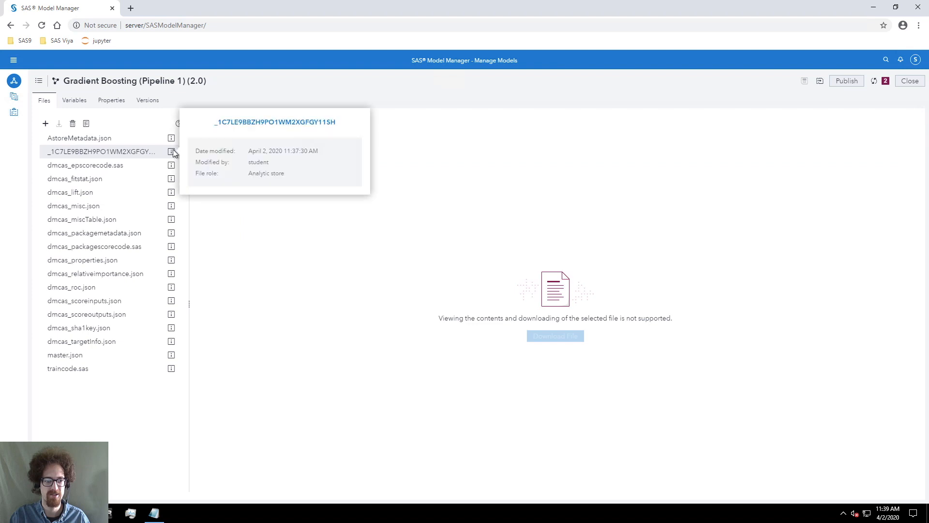
left_click_drag(248, 174, 295, 175)
left_click(295, 175)
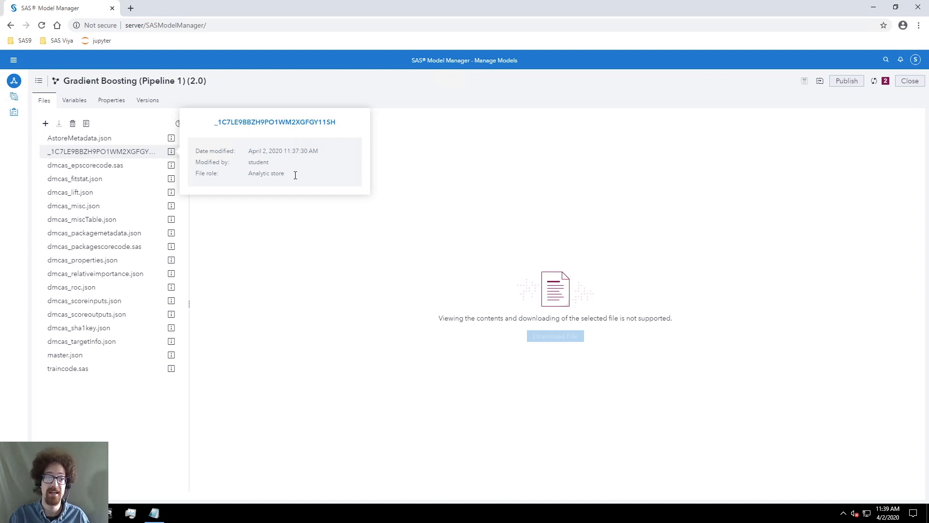
left_click(371, 219)
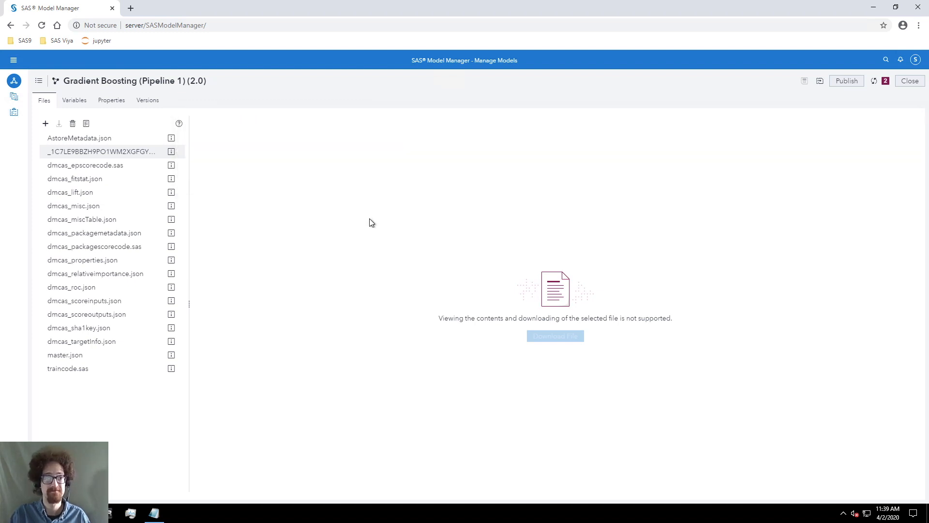